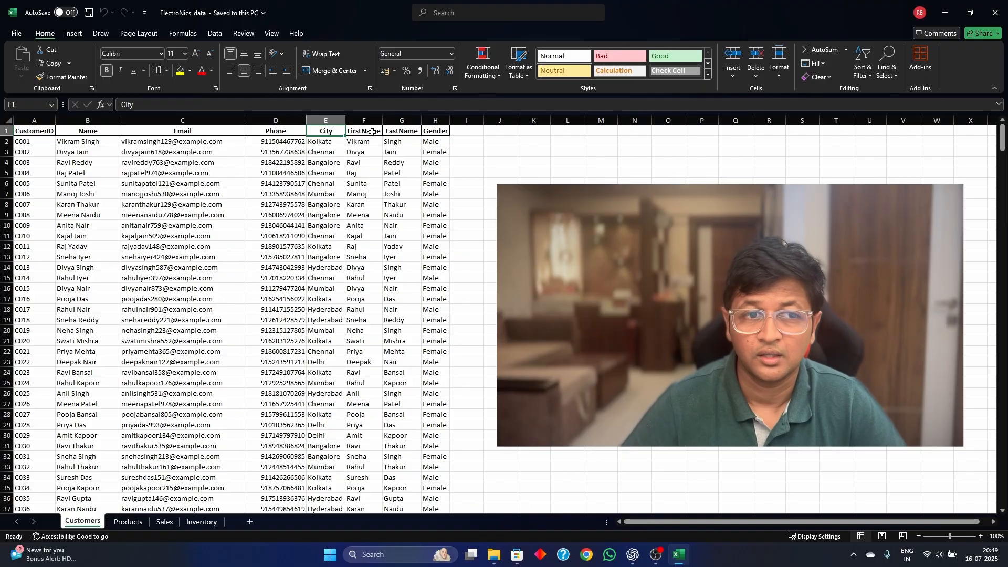
# - Review the FirstName, LastName and Gender columns and the Products, Sales and Inventory sheets, and close the workbook
pyautogui.click(372, 132)
pyautogui.click(407, 130)
pyautogui.click(441, 134)
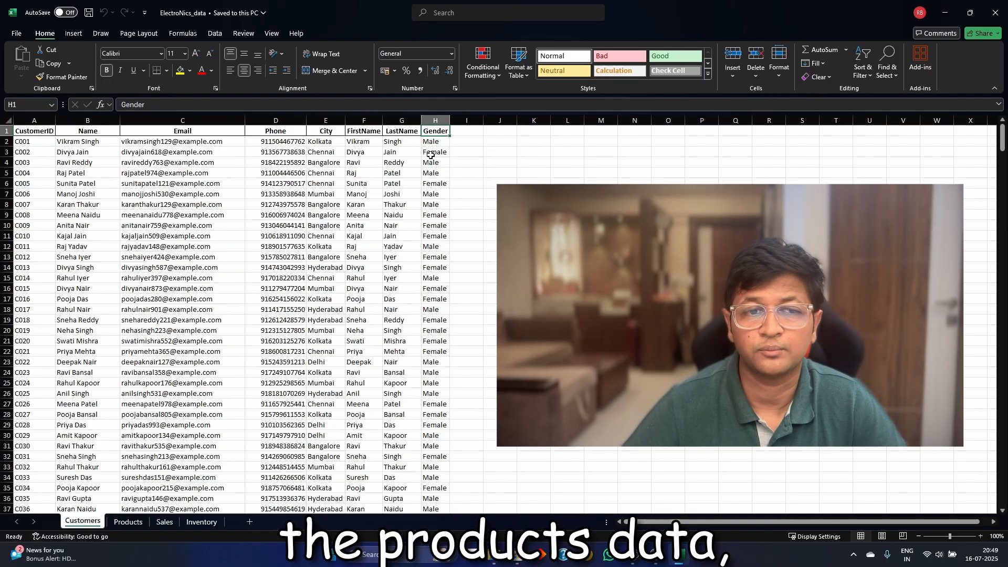
pyautogui.click(129, 522)
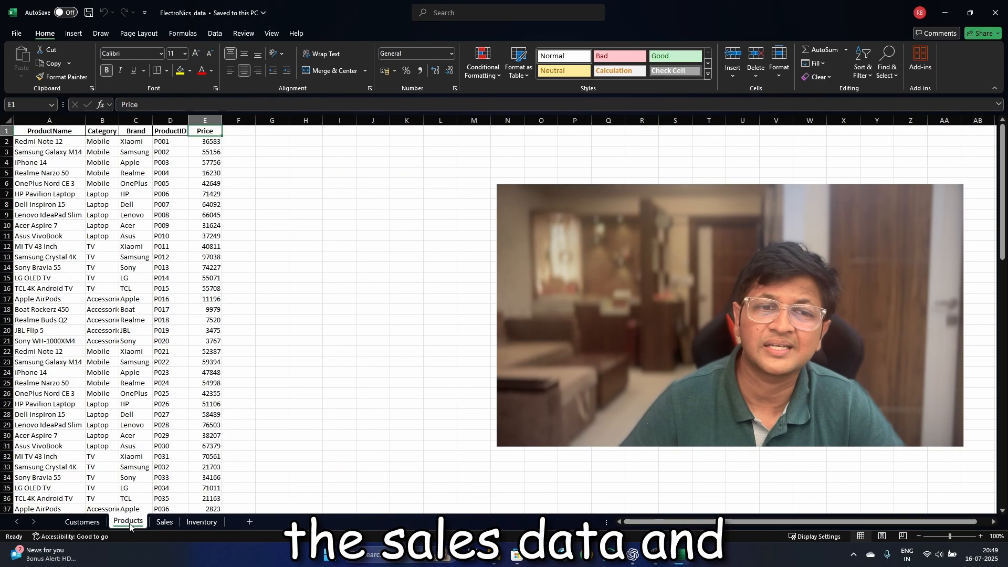
pyautogui.click(164, 522)
pyautogui.click(201, 522)
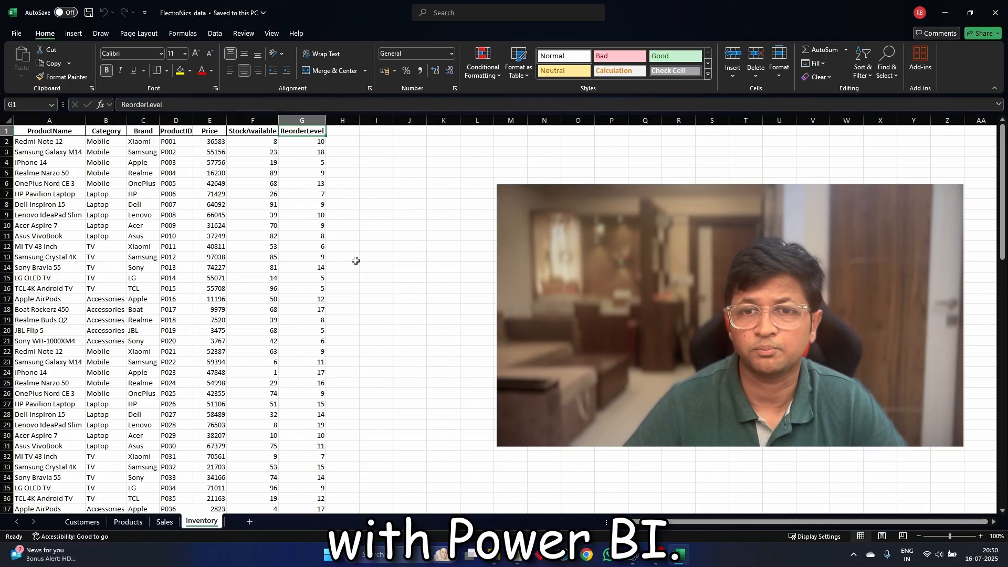
pyautogui.click(995, 13)
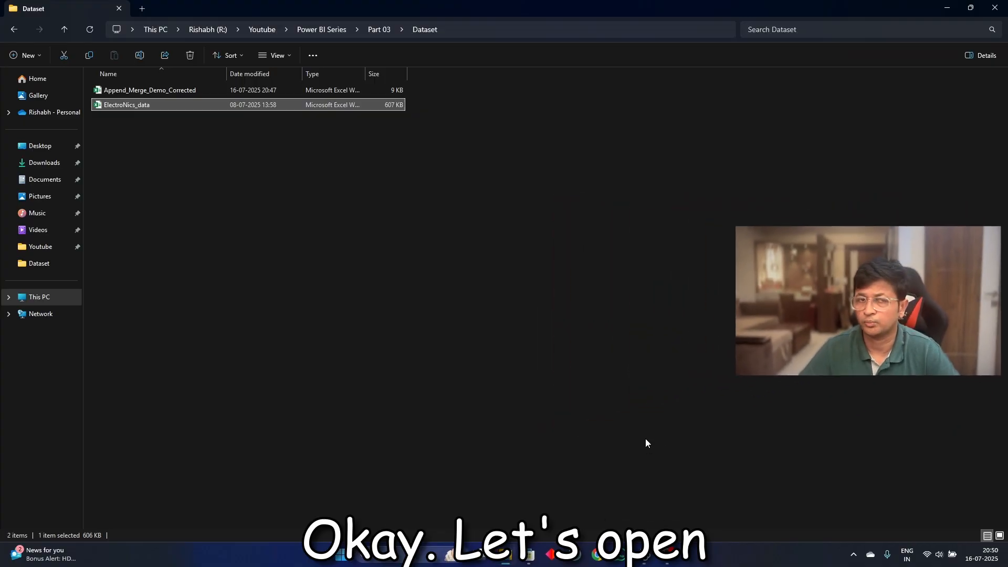
# - Launch Power BI Desktop and start a blank report
pyautogui.press('super')
pyautogui.write('pow')
pyautogui.press('Return')
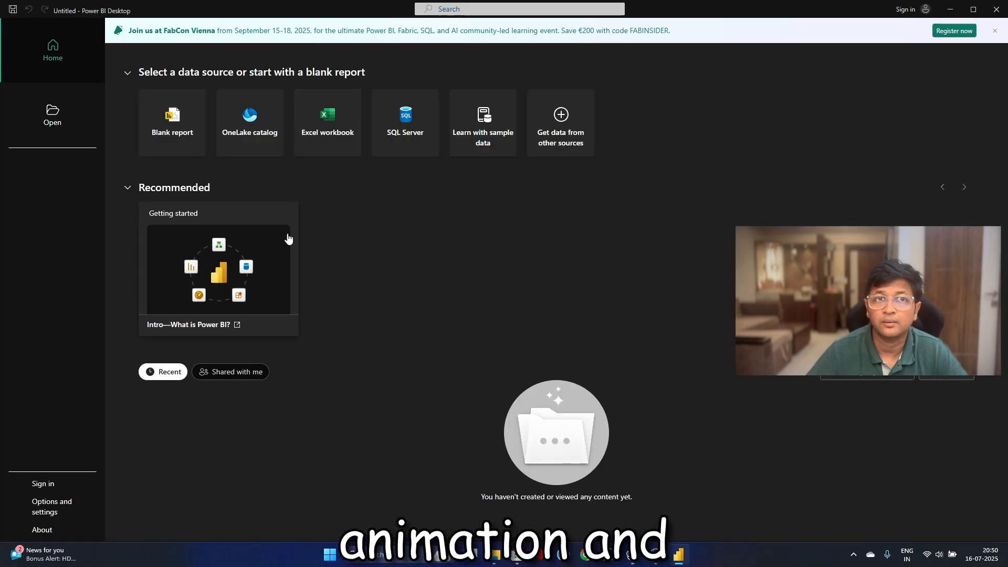
pyautogui.click(180, 156)
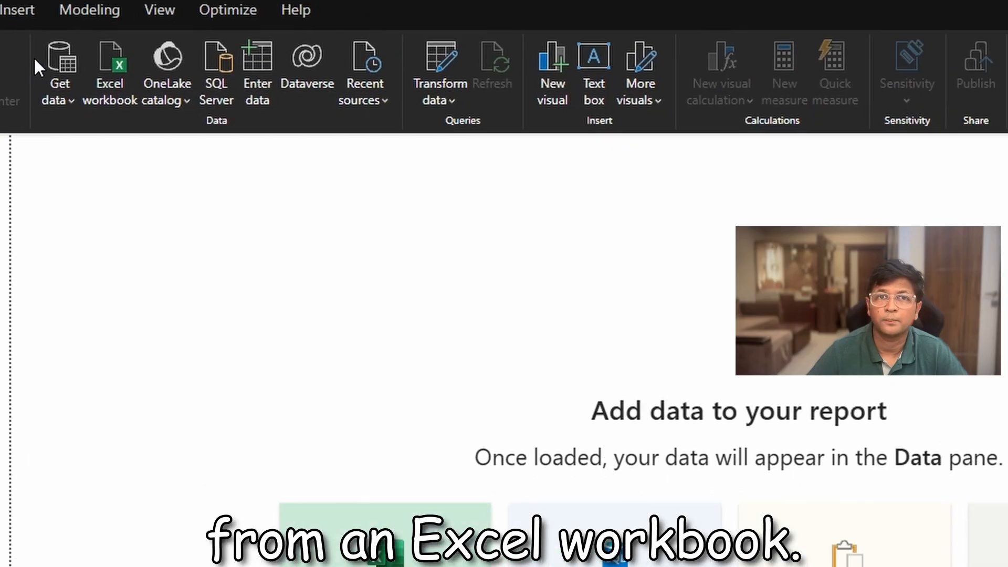
# - Connect to the Excel workbook ElectroNics_data from the Dataset folder as the report's data source
pyautogui.click(106, 79)
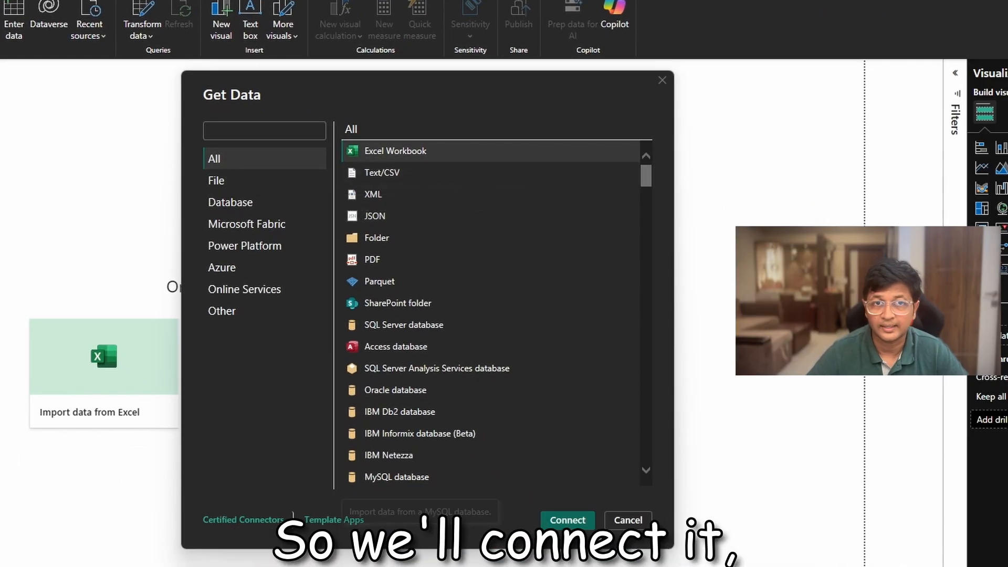
pyautogui.click(582, 520)
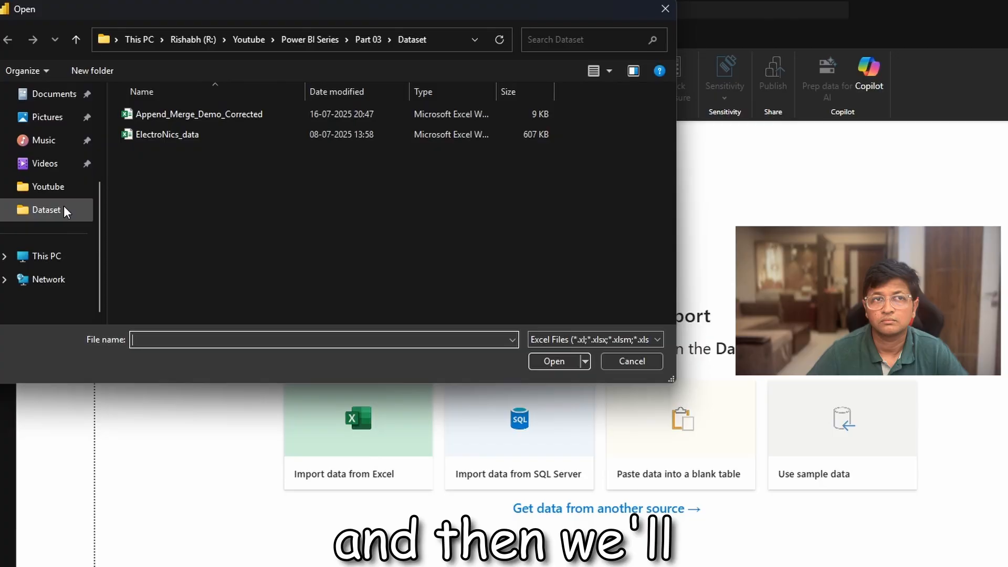
pyautogui.click(65, 209)
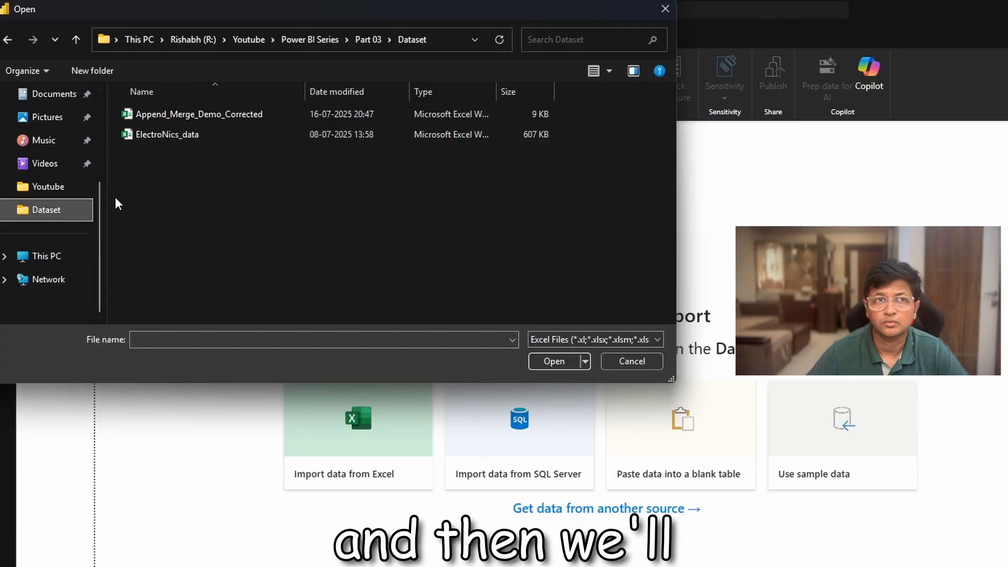
pyautogui.click(197, 135)
pyautogui.click(561, 361)
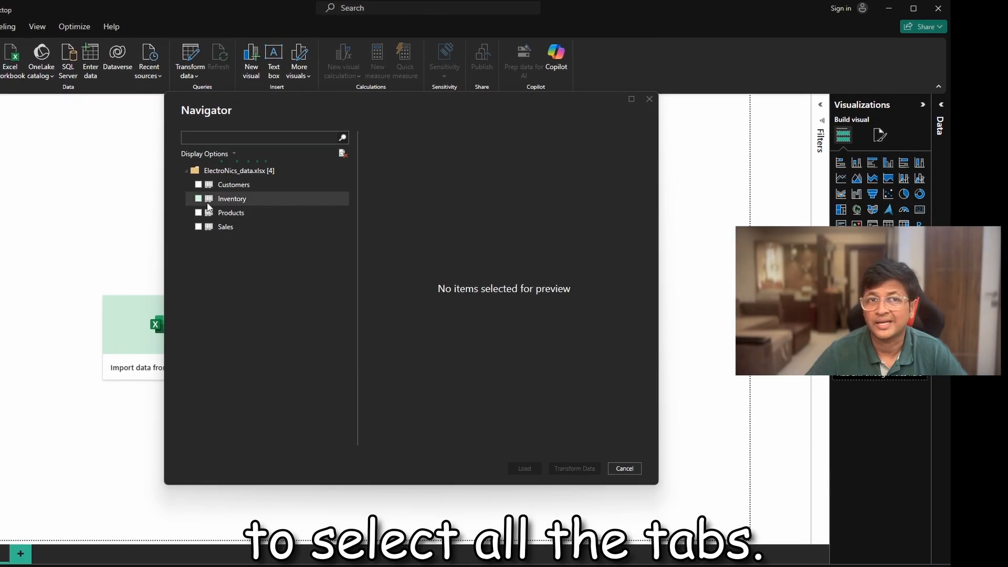
# - Choose the Customers, Inventory, Products and Sales sheets of the workbook and load them into the report
pyautogui.click(198, 186)
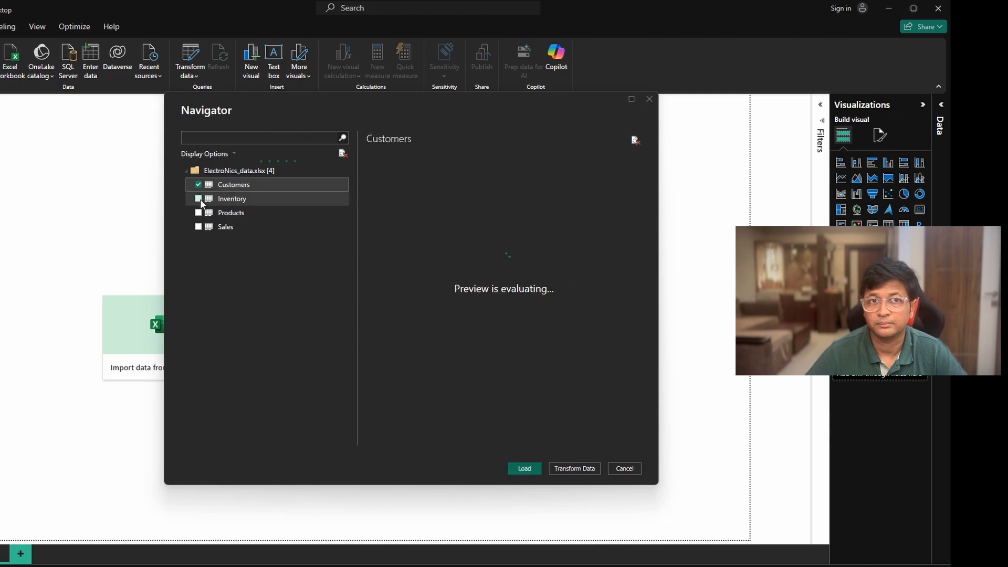
pyautogui.click(198, 199)
pyautogui.click(198, 213)
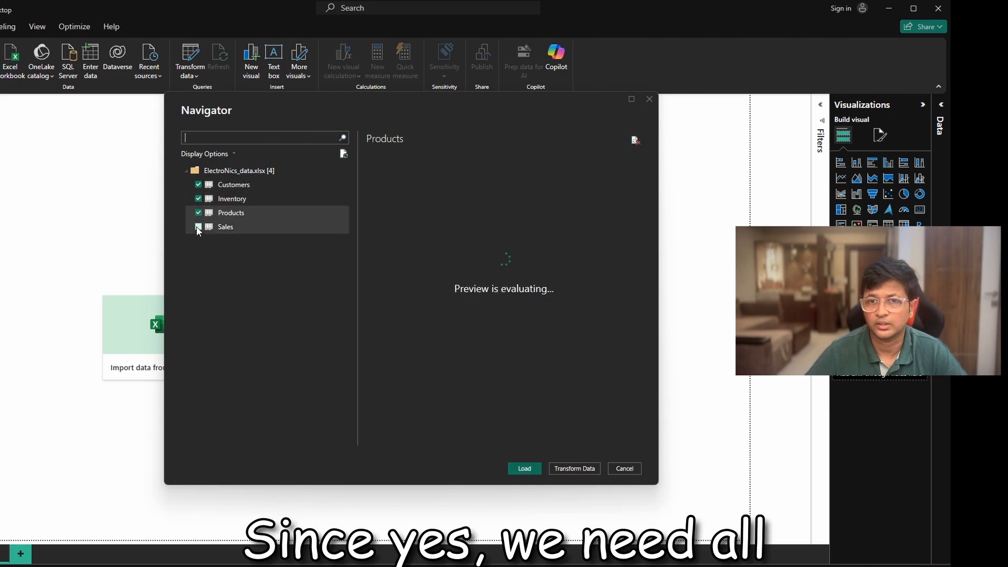
pyautogui.click(199, 227)
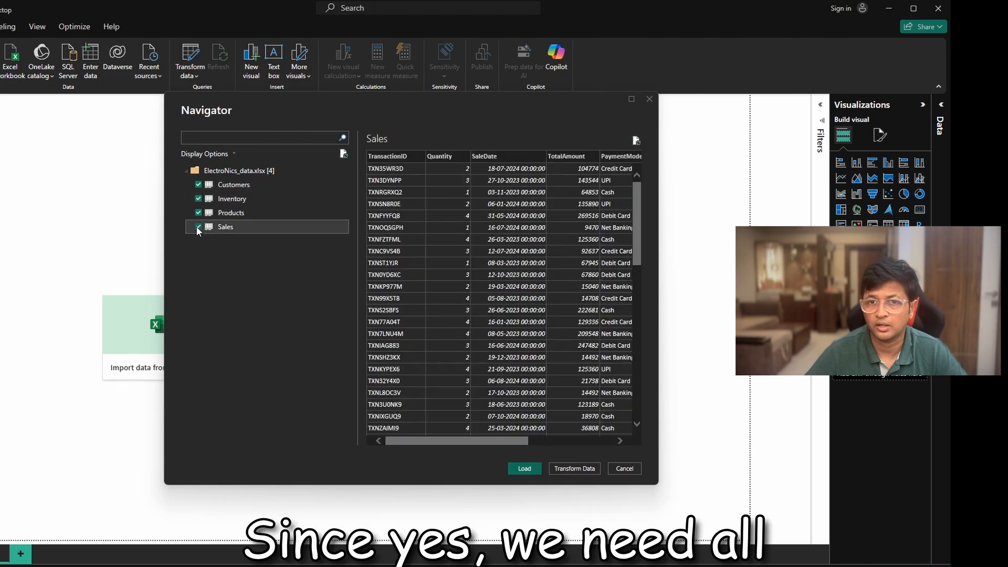
pyautogui.click(524, 468)
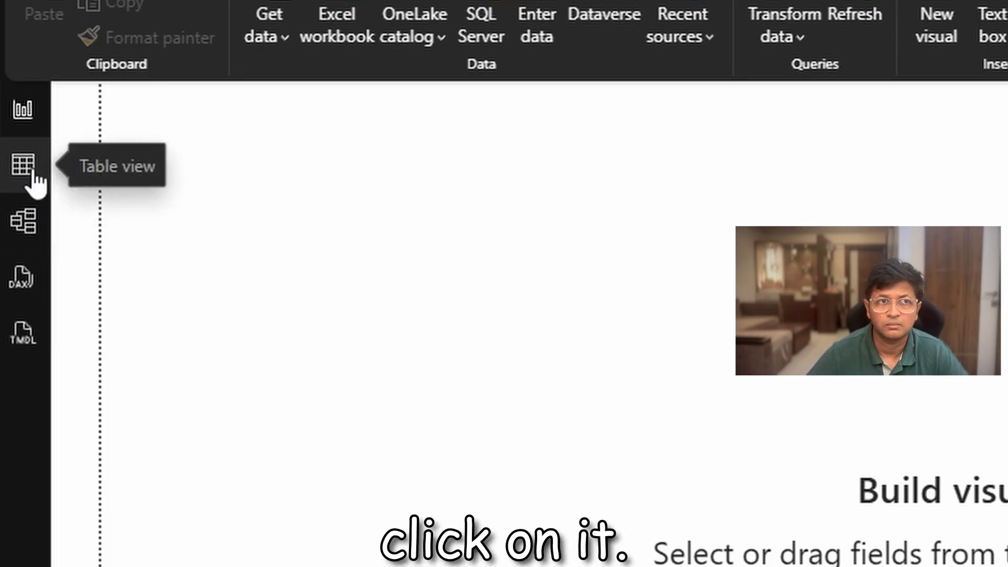
# - Check the loaded data in Table view, and open the Sales query in the Power Query Editor
pyautogui.click(33, 172)
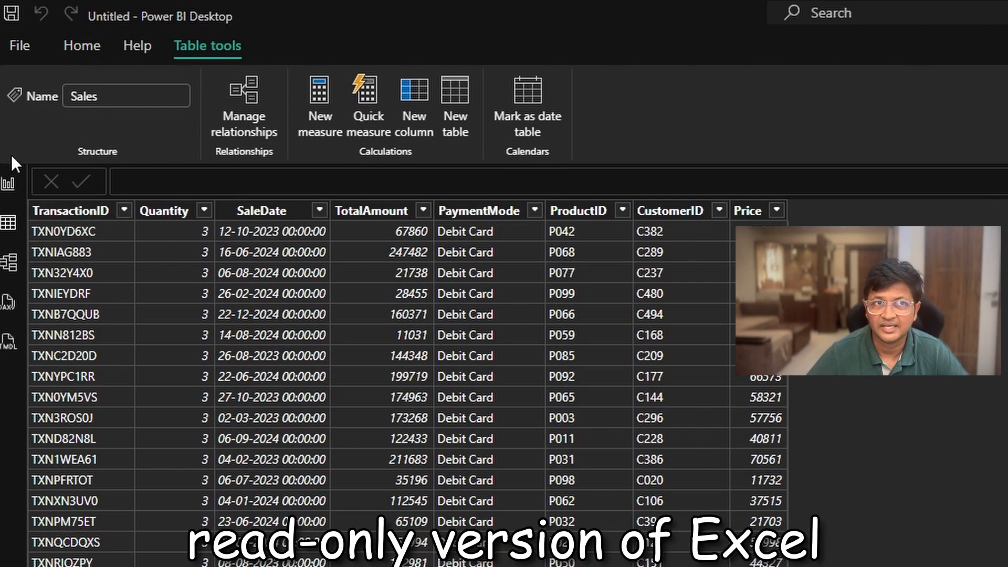
pyautogui.click(8, 183)
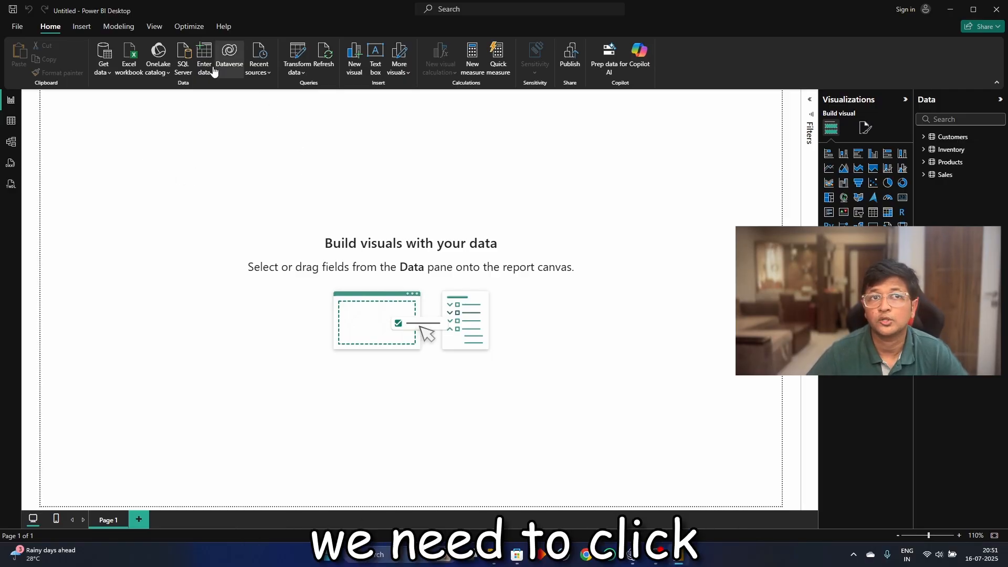
pyautogui.click(304, 57)
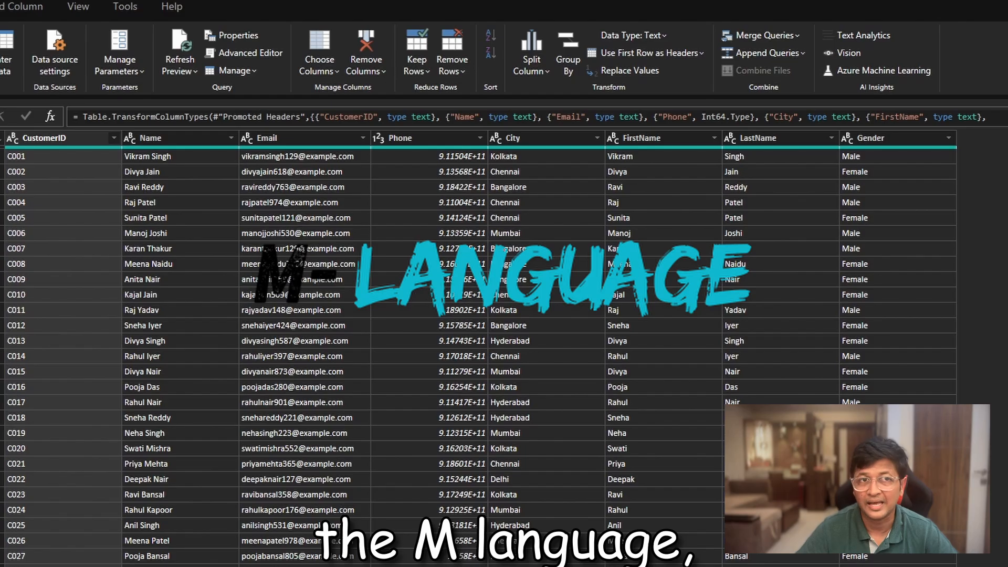
pyautogui.click(0, 174)
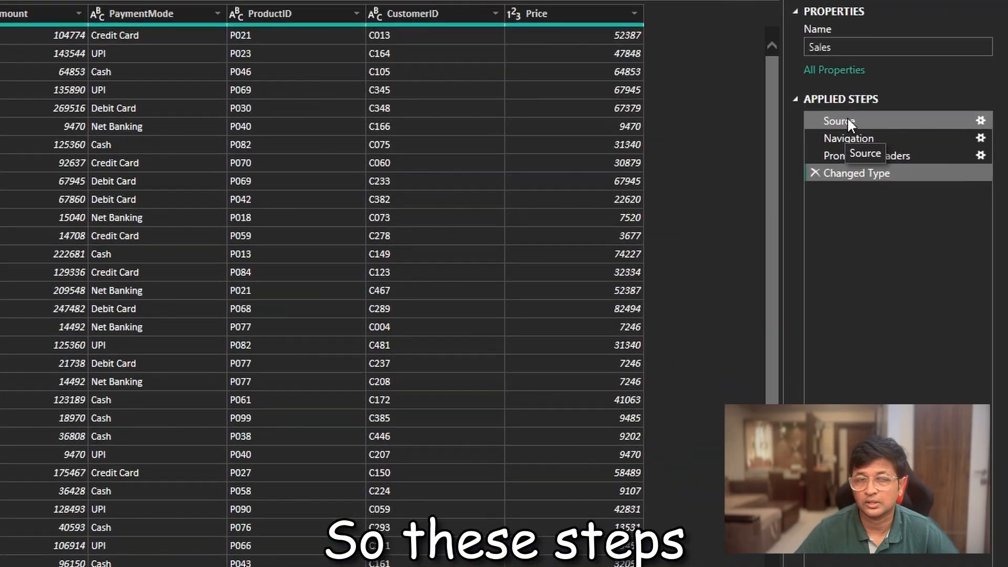
# - Examine the Sales query at its Source, Navigation, Promoted Headers and Changed Type applied steps
pyautogui.click(848, 121)
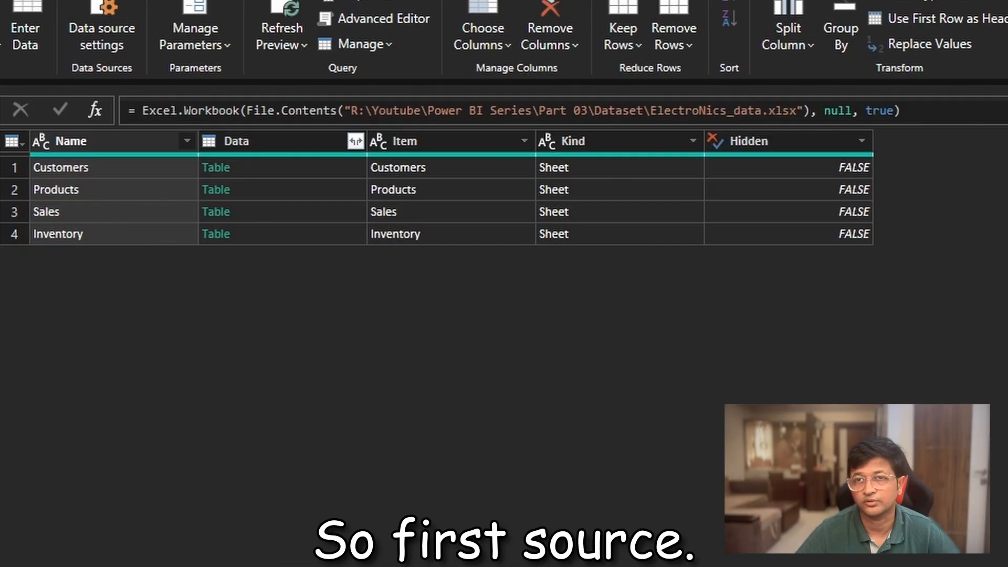
pyautogui.click(860, 244)
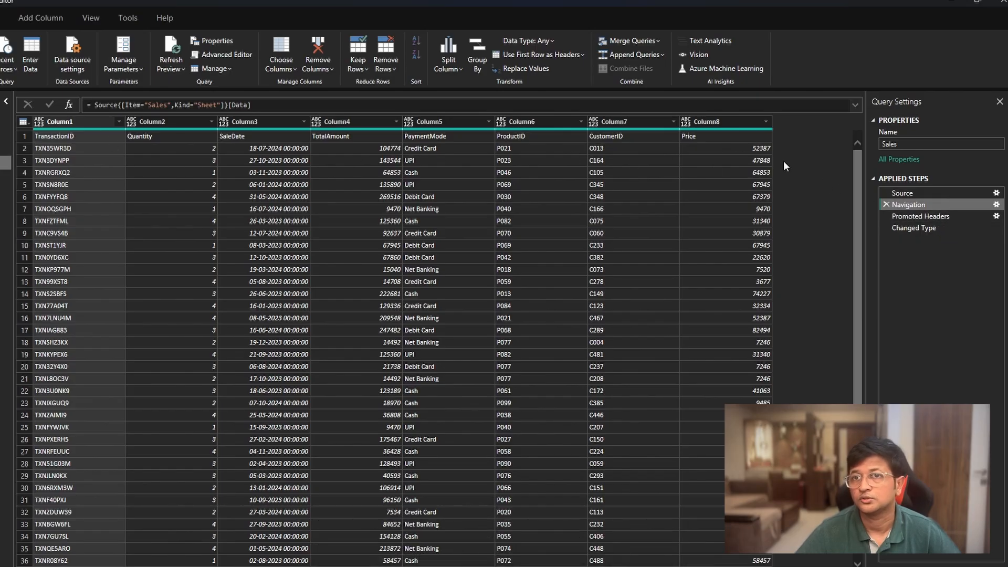
pyautogui.click(943, 217)
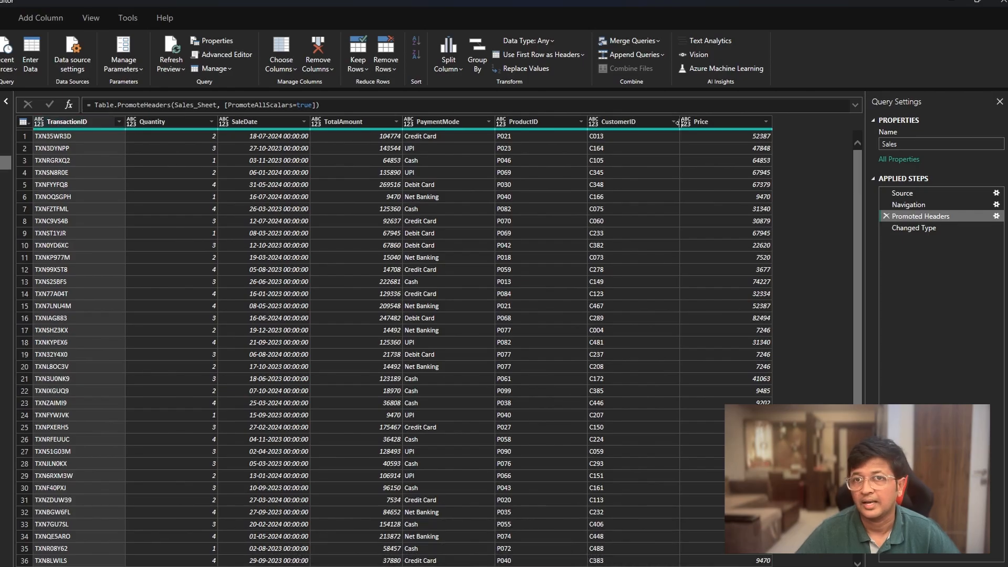
pyautogui.click(906, 228)
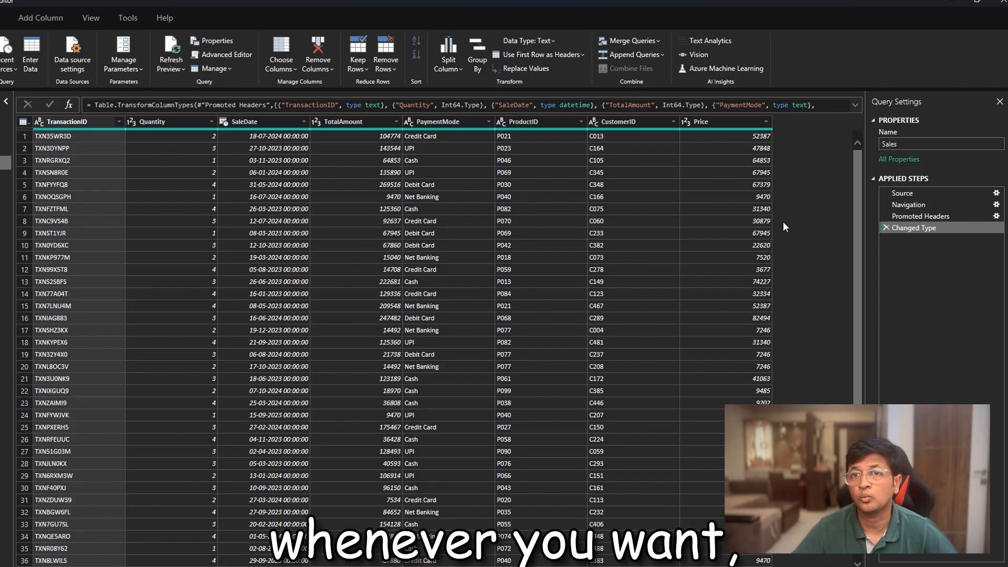
pyautogui.hotkey('ctrl', 'shift', '+')
pyautogui.hotkey('ctrl', 'shift', '+')
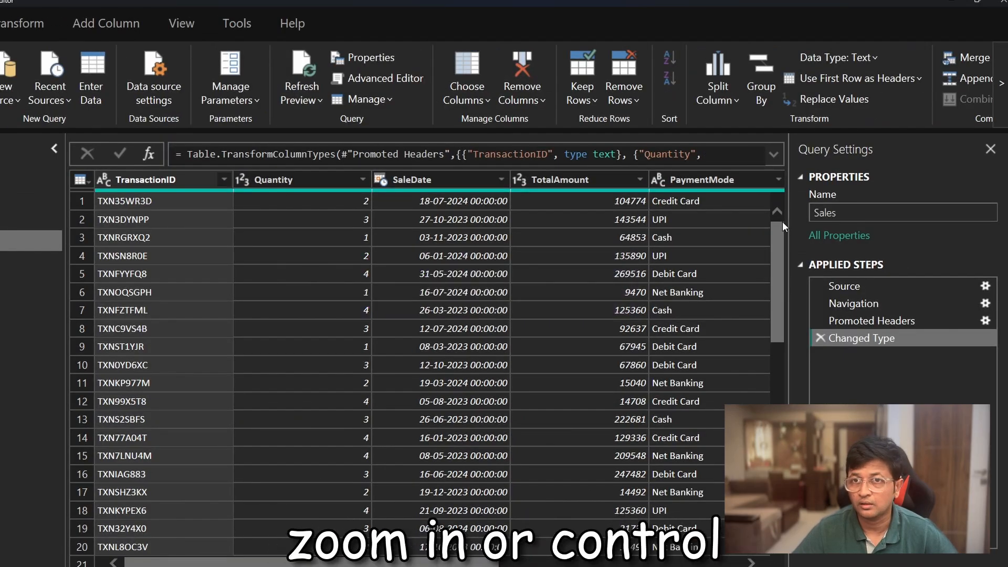
pyautogui.hotkey('ctrl', 'shift', '-')
pyautogui.hotkey('ctrl', 'shift', '-')
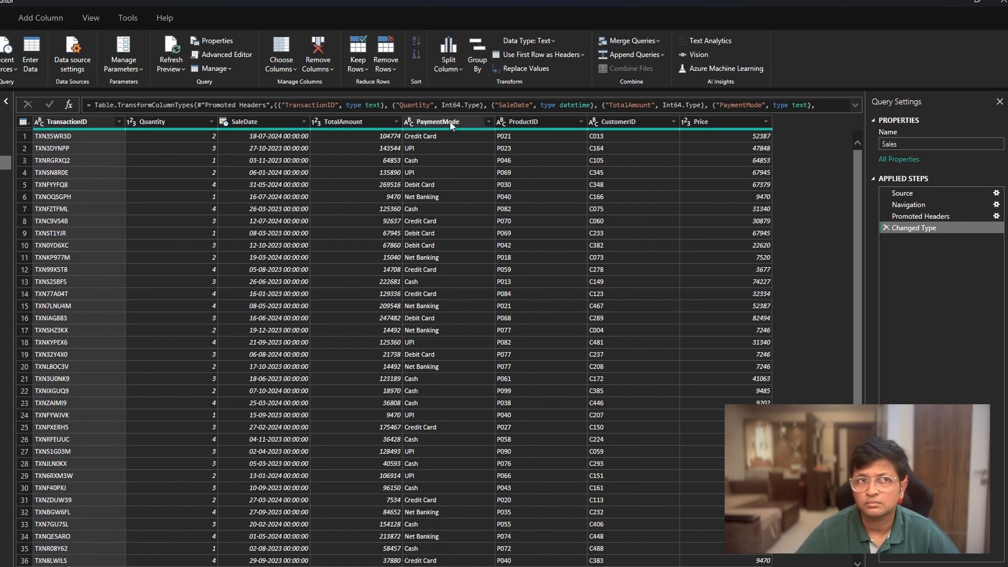
# - Filter the PaymentMode column of the Sales query to UPI only, and compare the rows with the Changed Type step
pyautogui.click(489, 122)
pyautogui.click(351, 242)
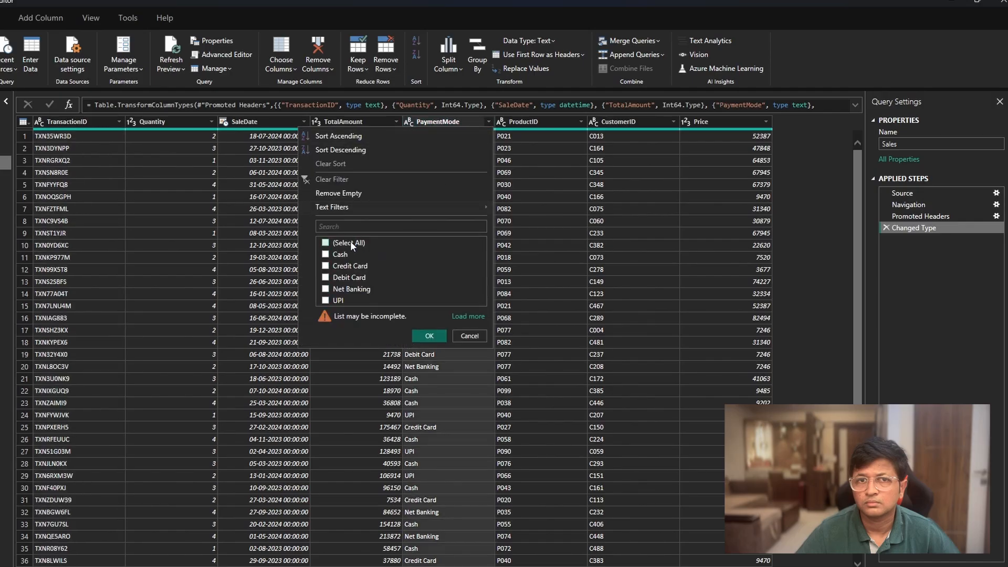
pyautogui.click(335, 299)
pyautogui.click(426, 335)
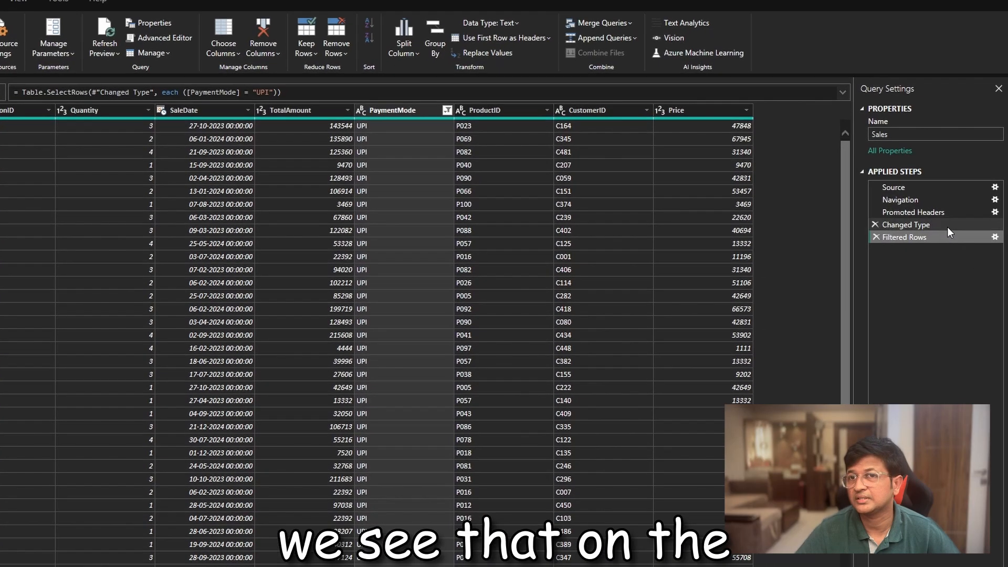
pyautogui.click(940, 228)
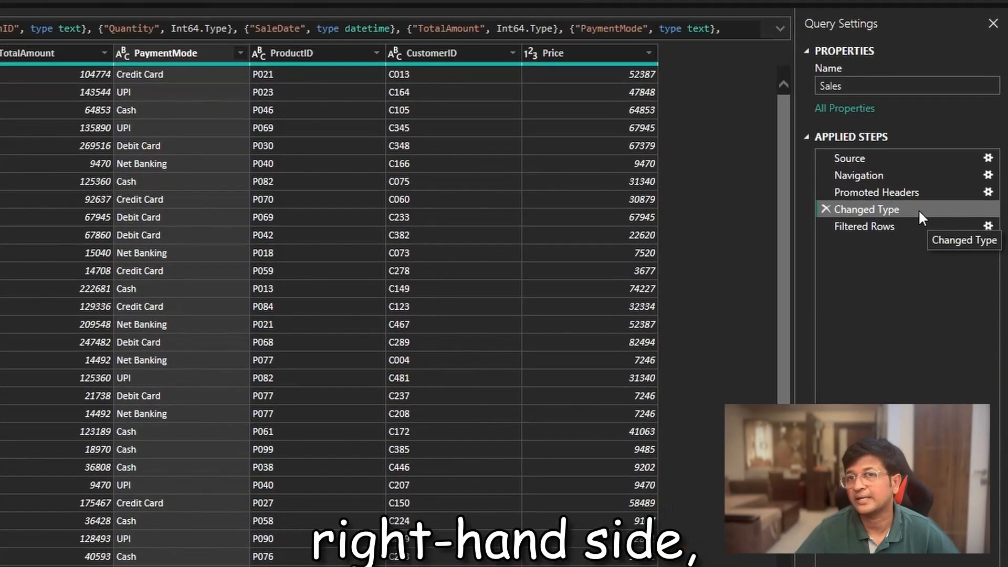
pyautogui.click(915, 229)
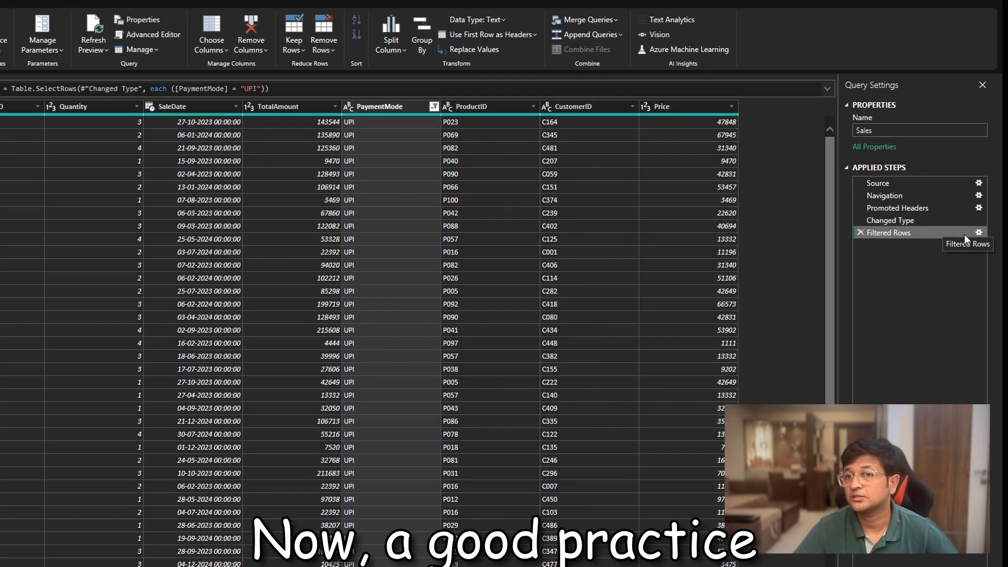
# - Rename the Filtered Rows step to "Filtered for UPI transactions" in its step properties
pyautogui.rightClick(954, 233)
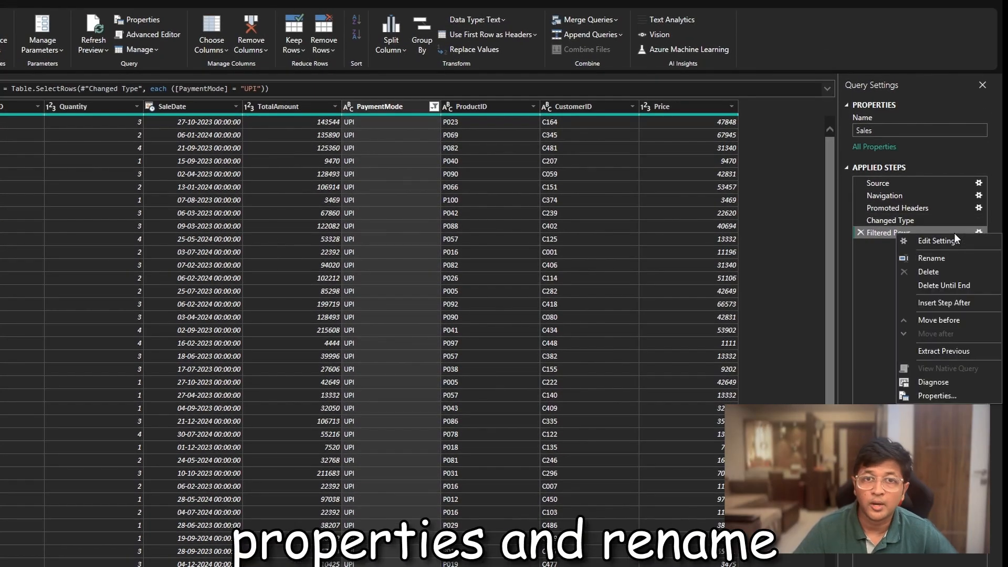
pyautogui.click(953, 397)
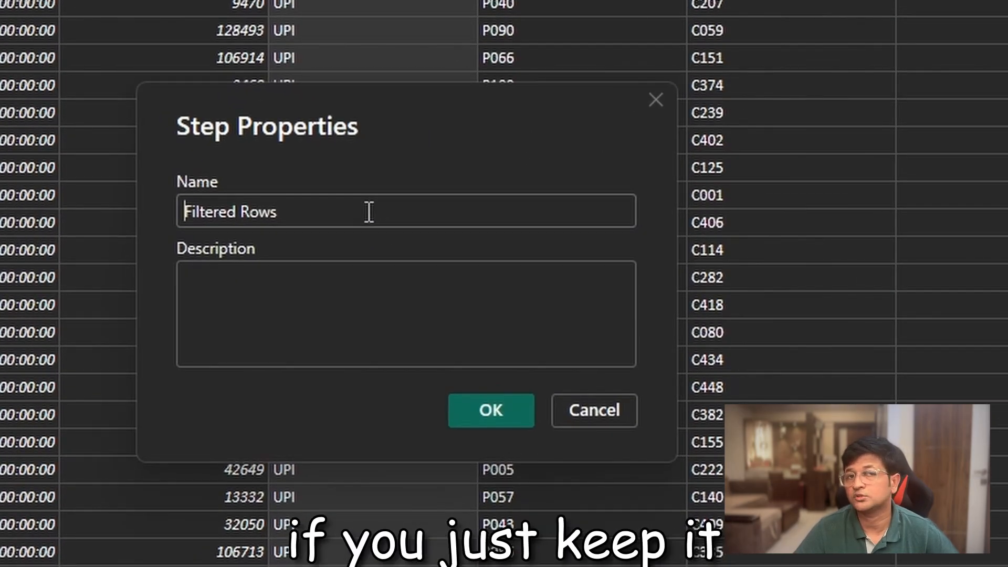
pyautogui.moveTo(299, 227); pyautogui.dragTo(239, 231)
pyautogui.write('for ')
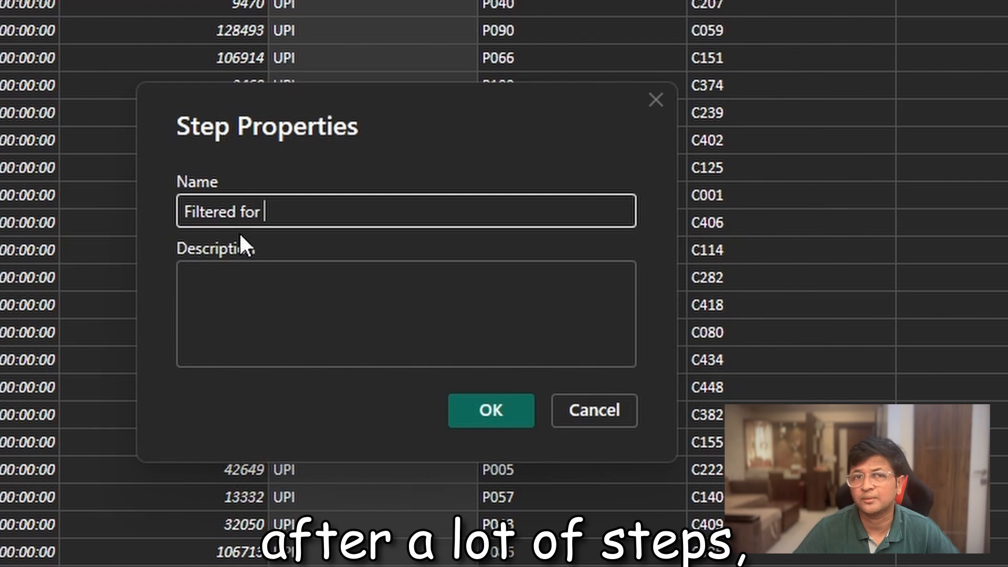
pyautogui.write('UPI transactions')
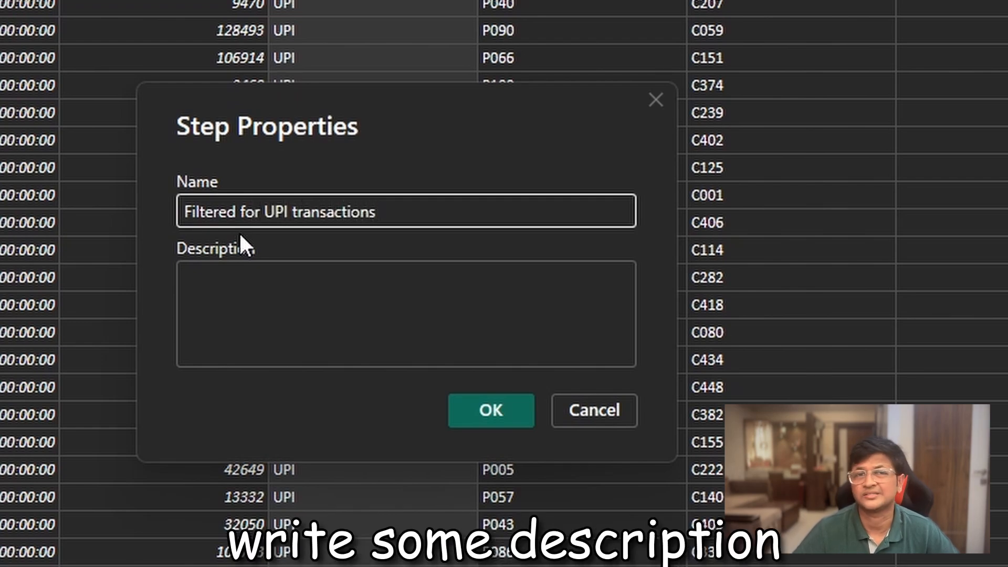
# - Add the description "filtered the payment mode column for UPI transactions" to the filter step and save its properties
pyautogui.click(279, 300)
pyautogui.write('filt')
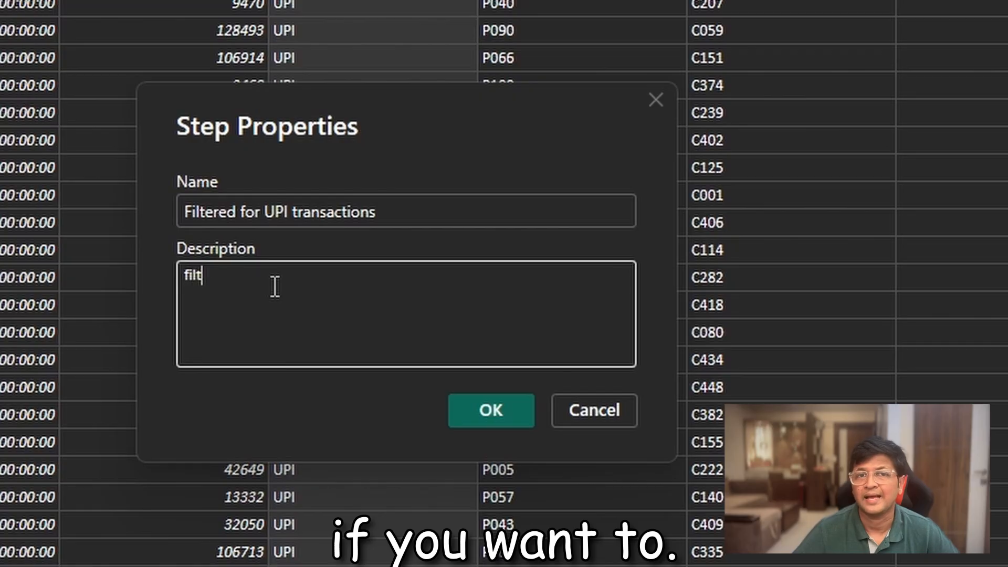
pyautogui.write('ered the paymen')
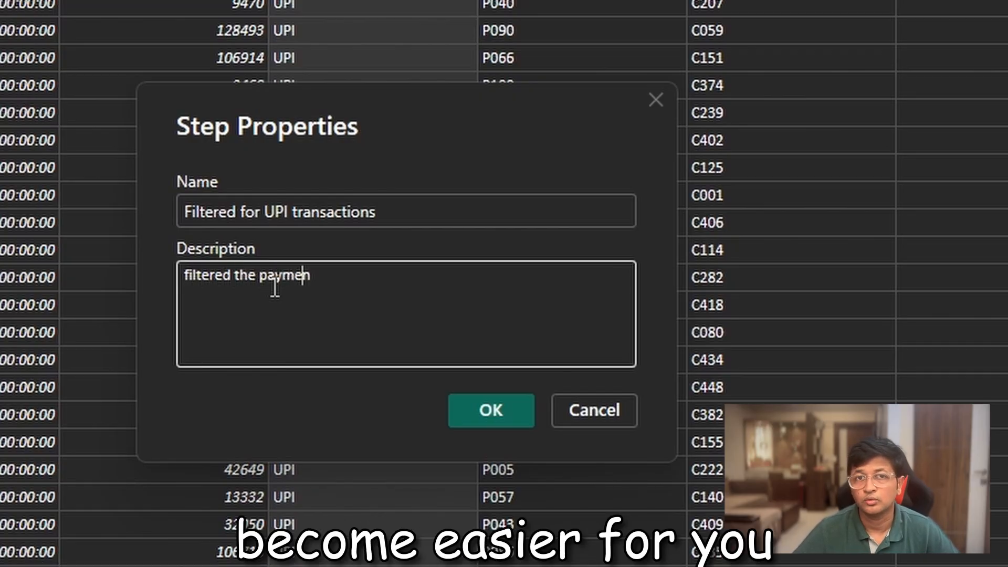
pyautogui.write('t mode colu')
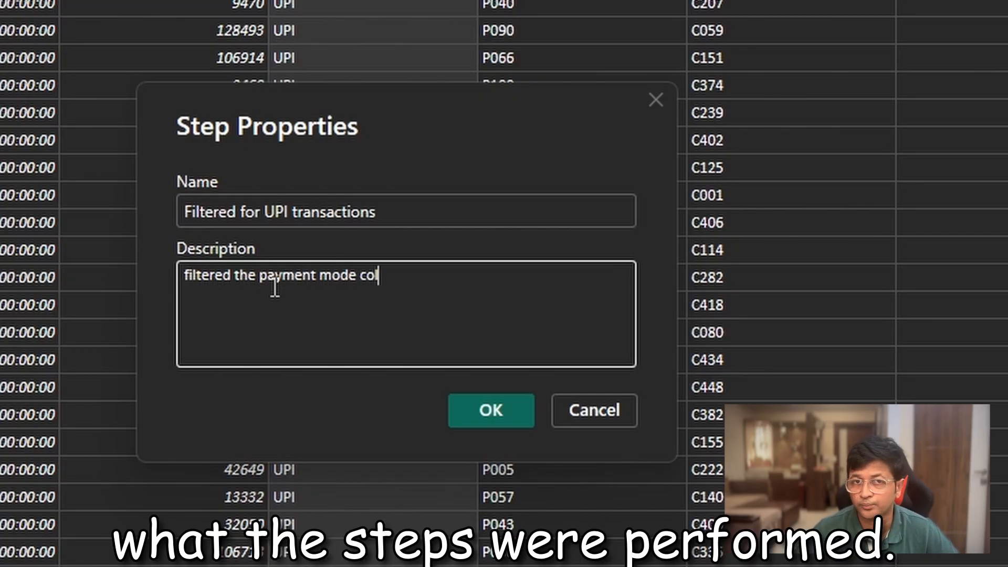
pyautogui.press('BackSpace')
pyautogui.write('u')
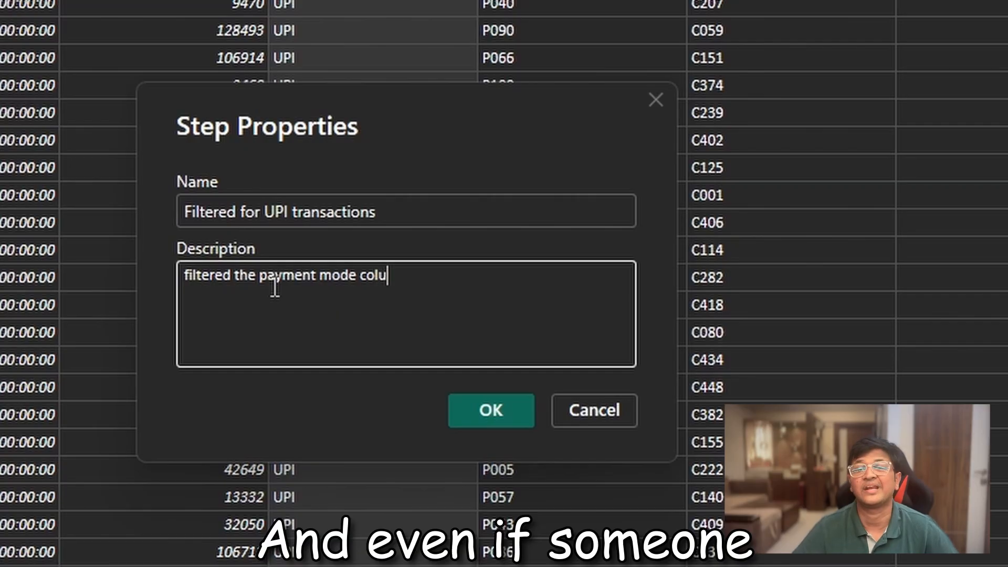
pyautogui.write('mn for UPI transact')
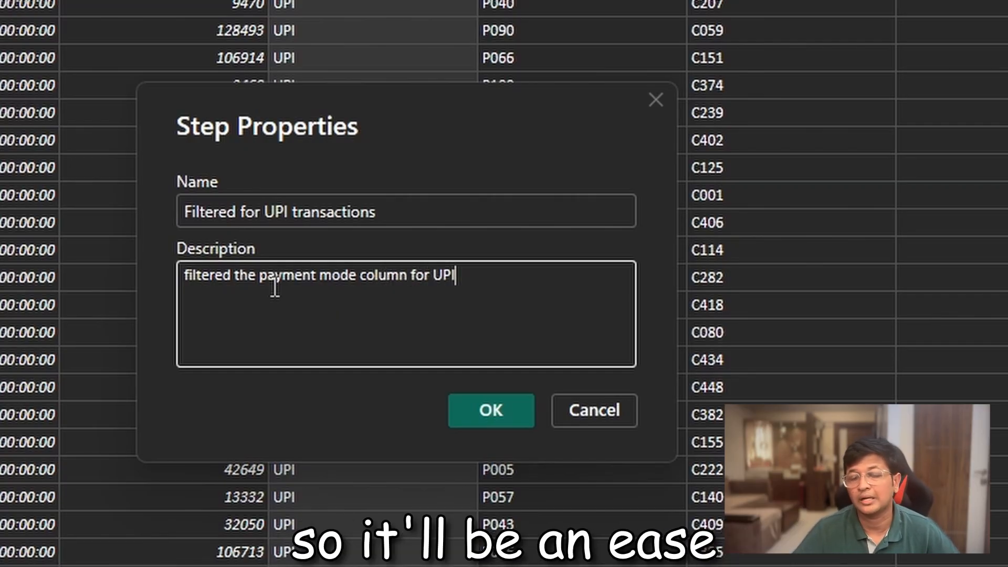
pyautogui.write('ions')
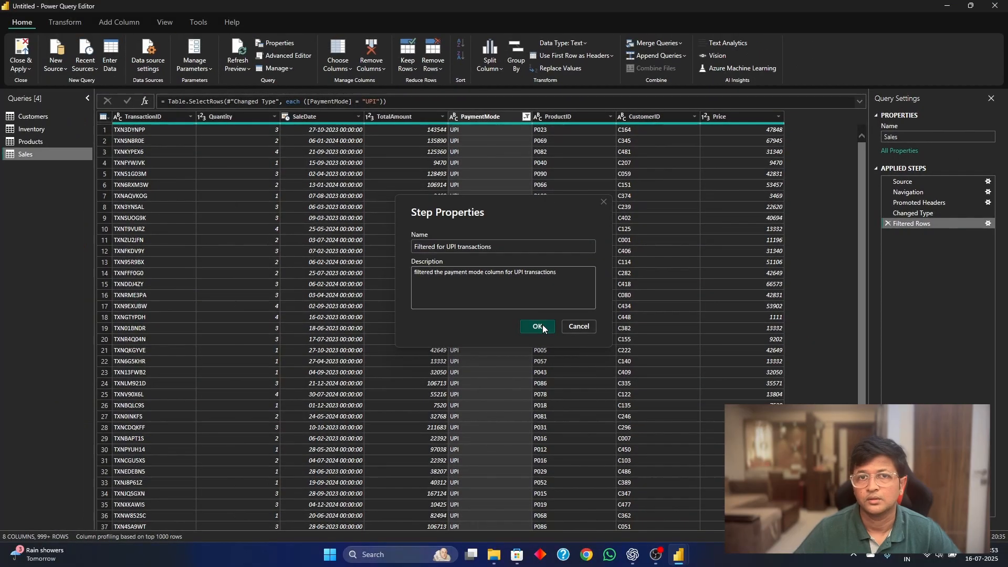
pyautogui.click(533, 334)
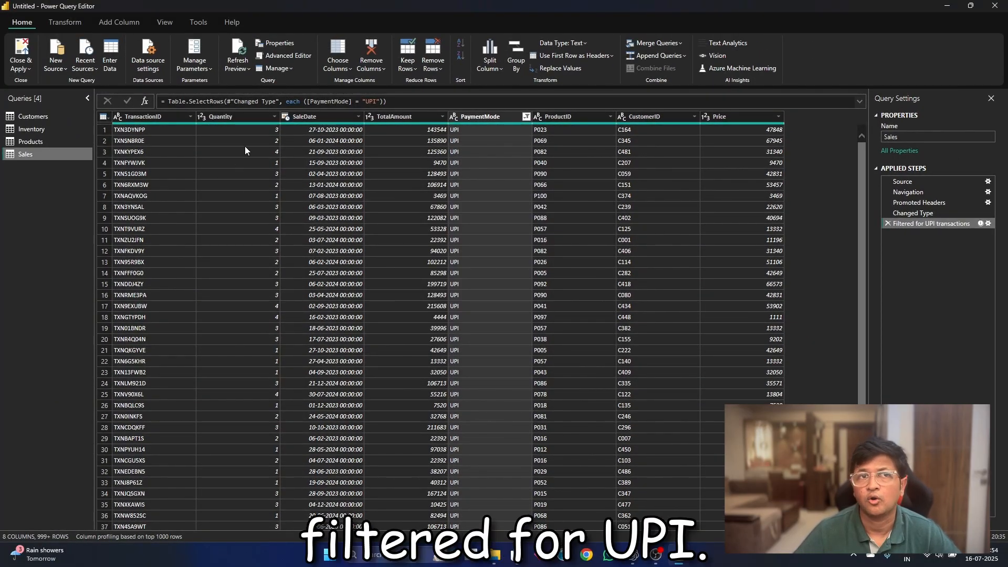
# - Sort the Sales query by Quantity in ascending order and rename the Sorted Rows step to "Sorted Rows as per qty"
pyautogui.click(272, 116)
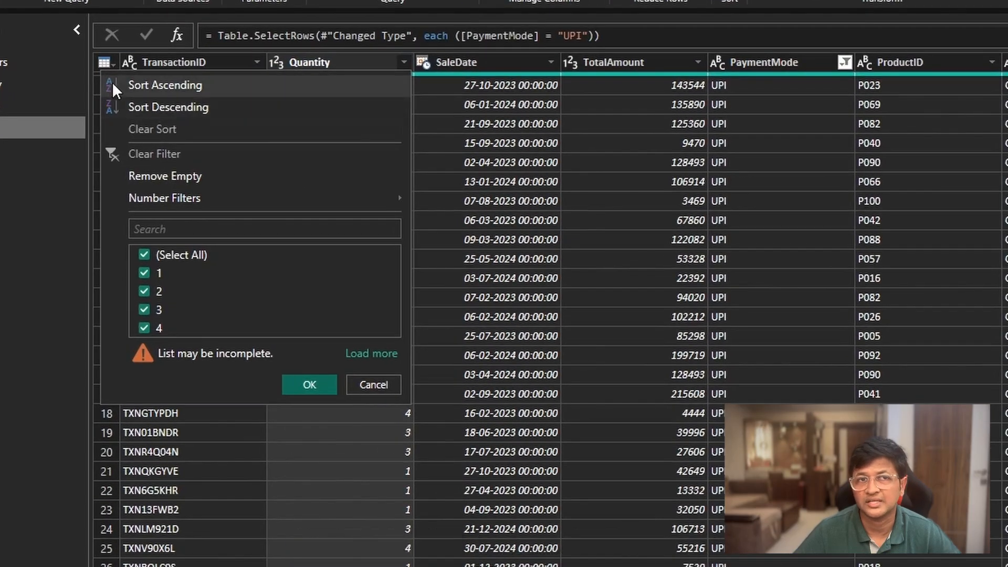
pyautogui.click(144, 84)
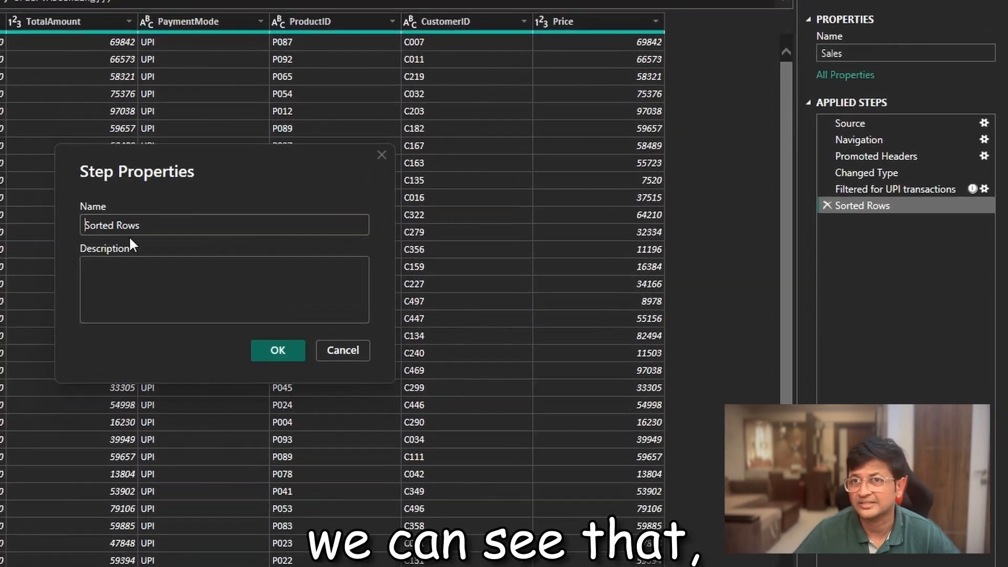
pyautogui.doubleClick(146, 229)
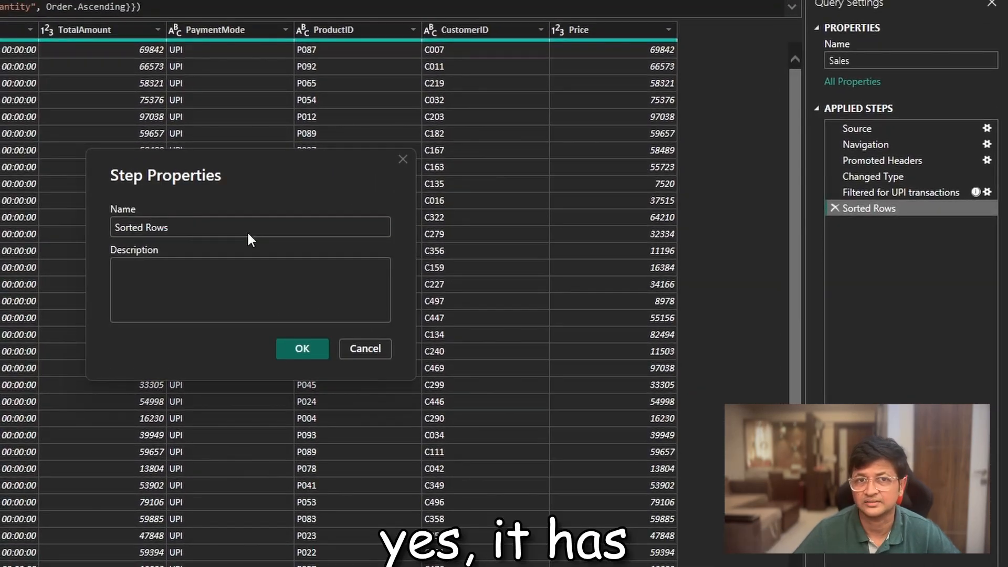
pyautogui.write('as per')
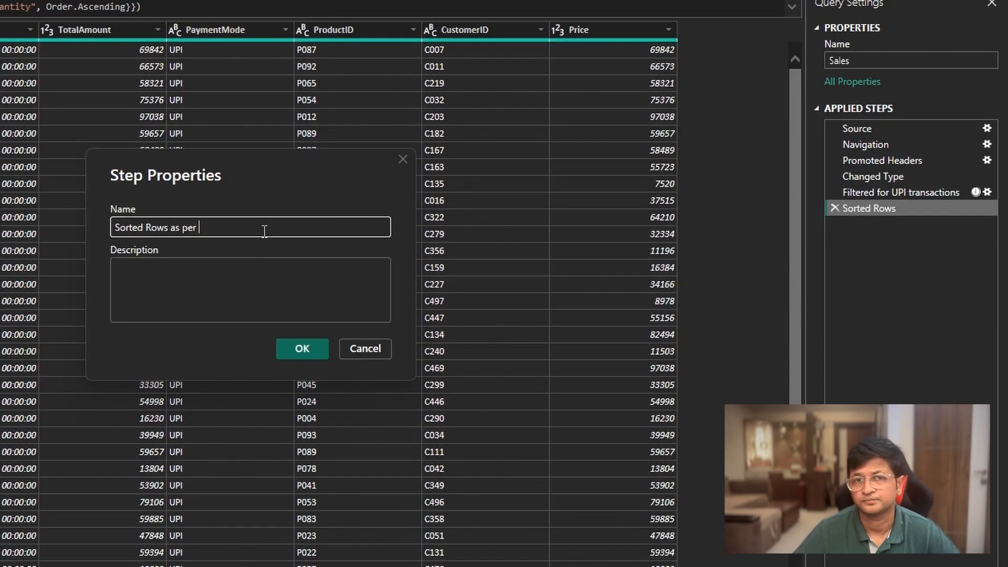
pyautogui.write(' qty')
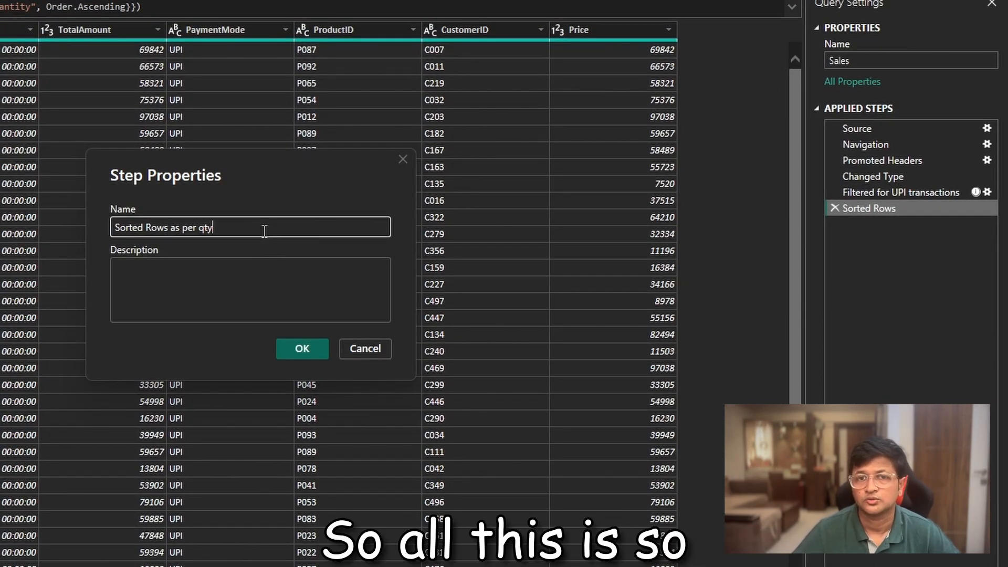
pyautogui.click(303, 352)
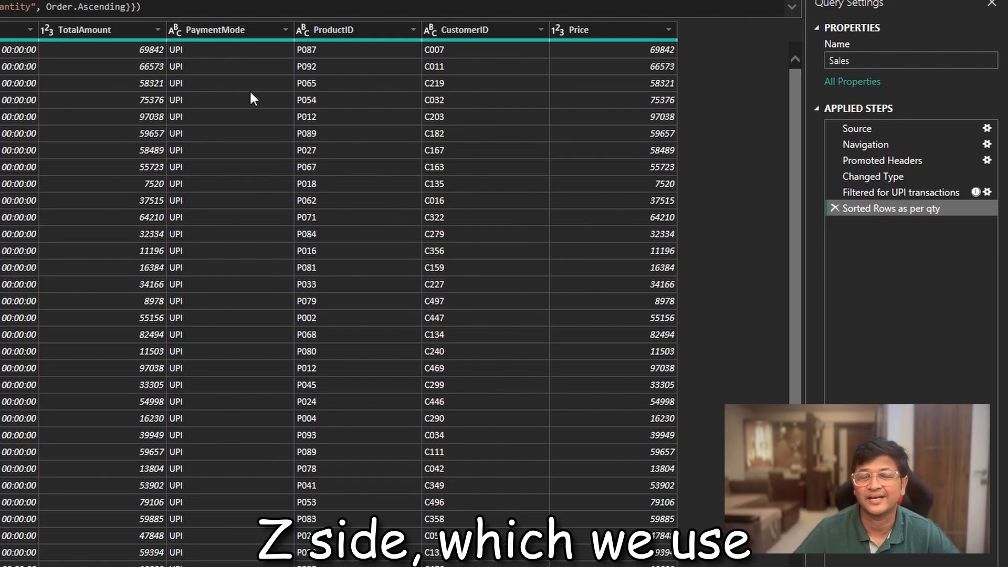
# - Replace the value UPI with "UPI Transaction" in the PaymentMode column, and compare the rows with the preceding sort step
pyautogui.click(208, 32)
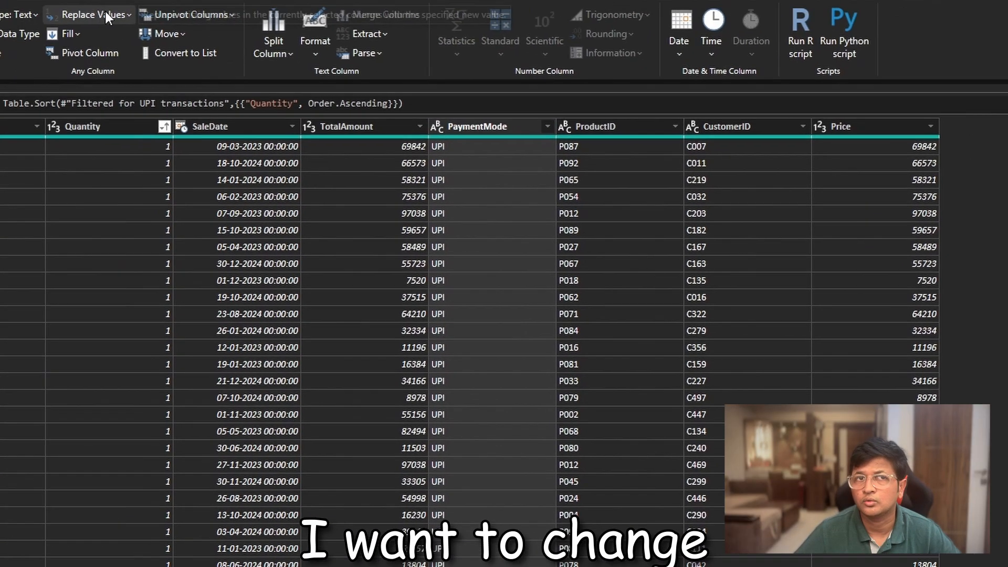
pyautogui.click(105, 11)
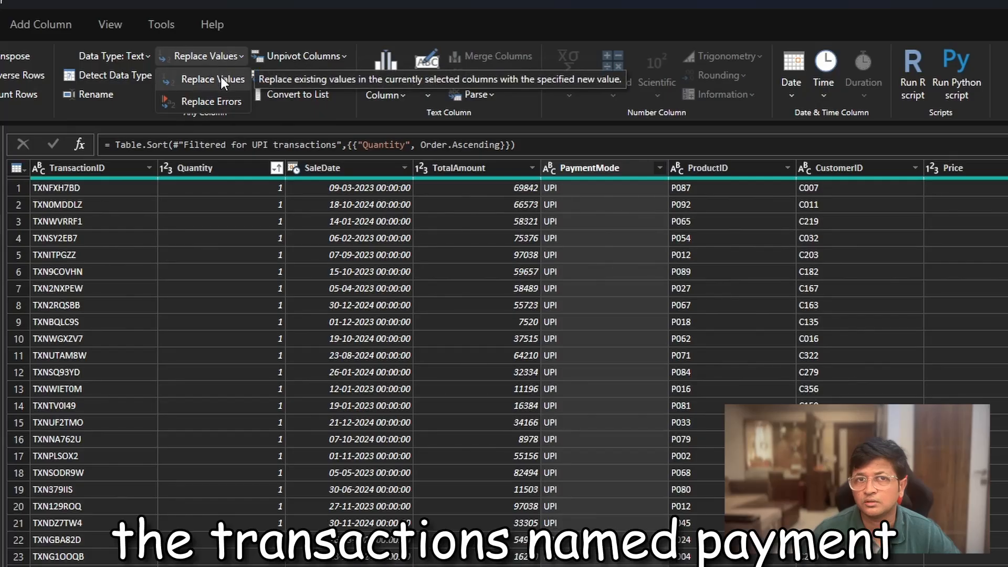
pyautogui.click(221, 79)
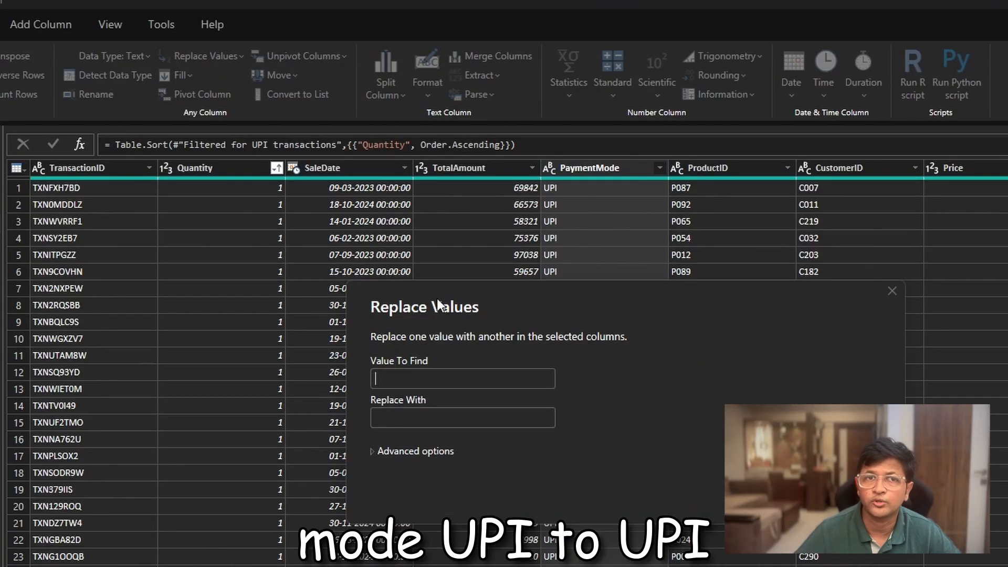
pyautogui.write('UPI')
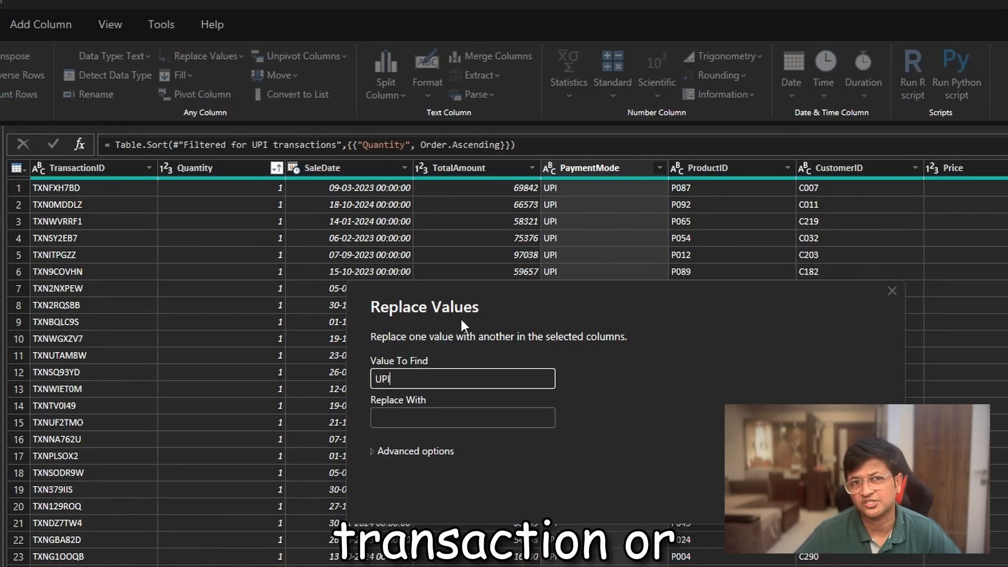
pyautogui.click(483, 417)
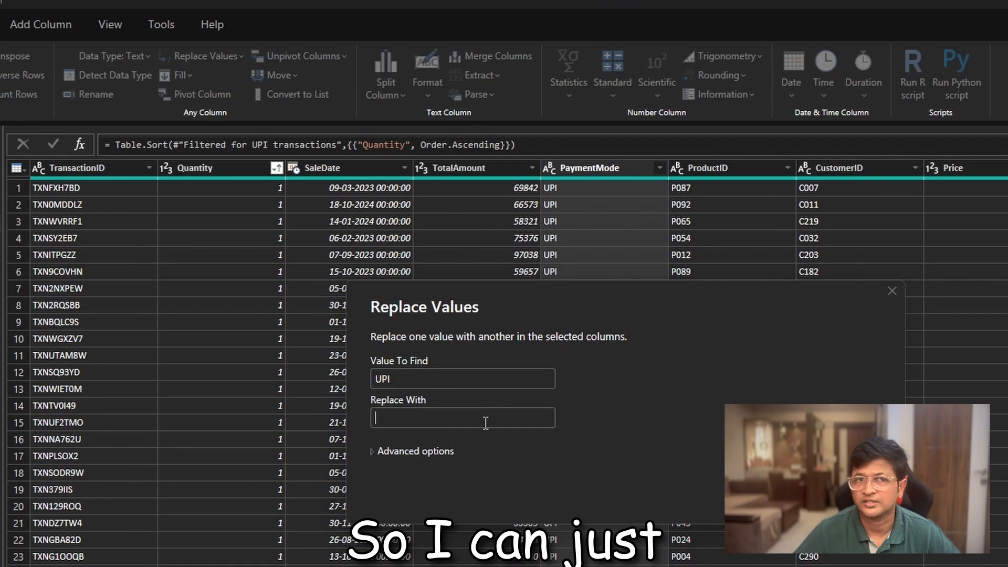
pyautogui.write('UPI')
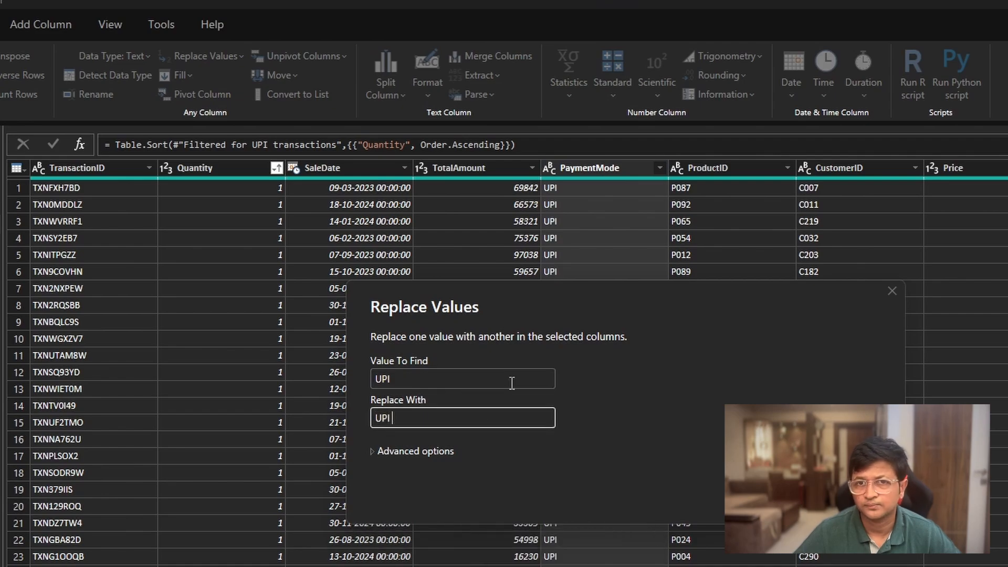
pyautogui.write(' Transa')
pyautogui.write('c')
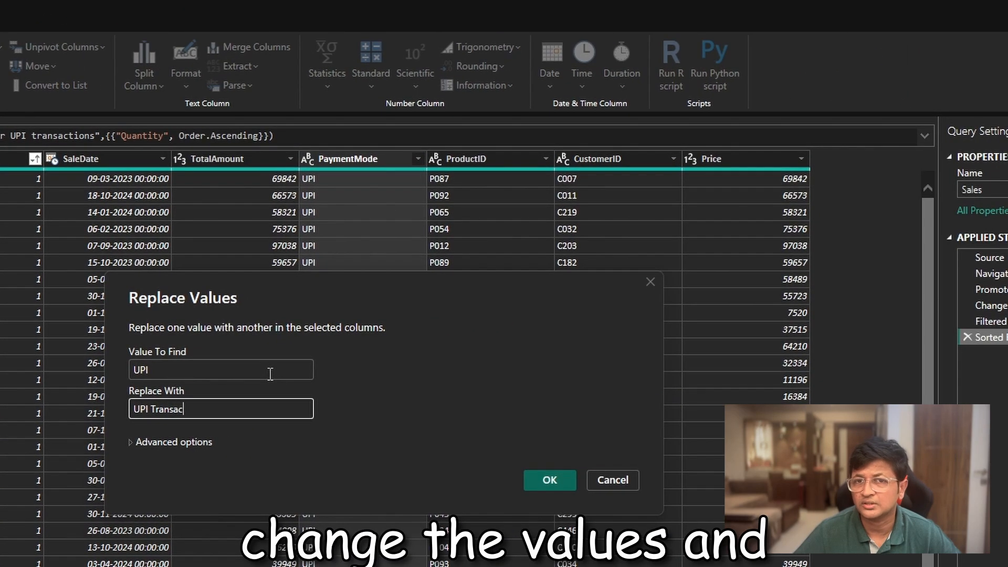
pyautogui.write('tion')
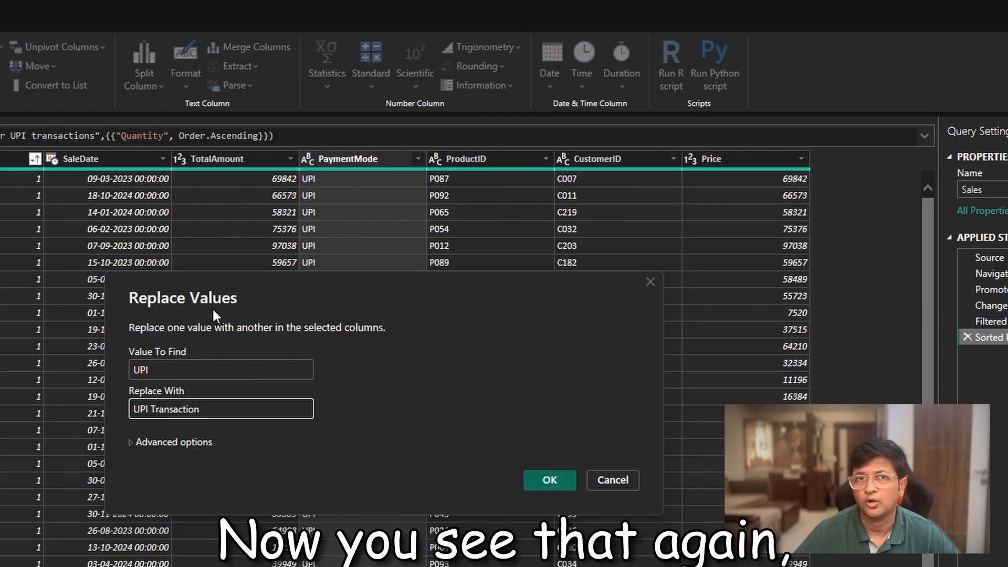
pyautogui.click(562, 479)
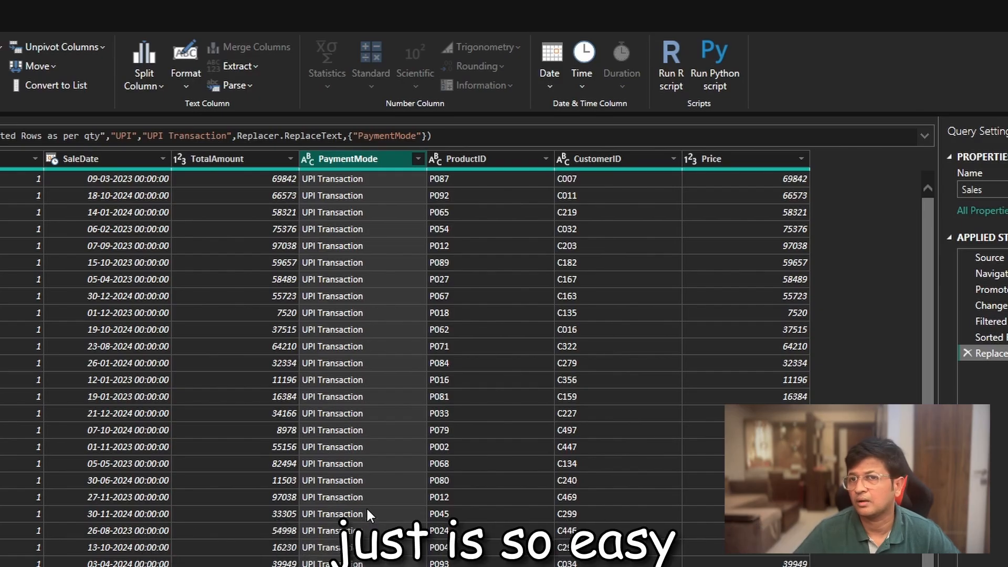
pyautogui.click(986, 337)
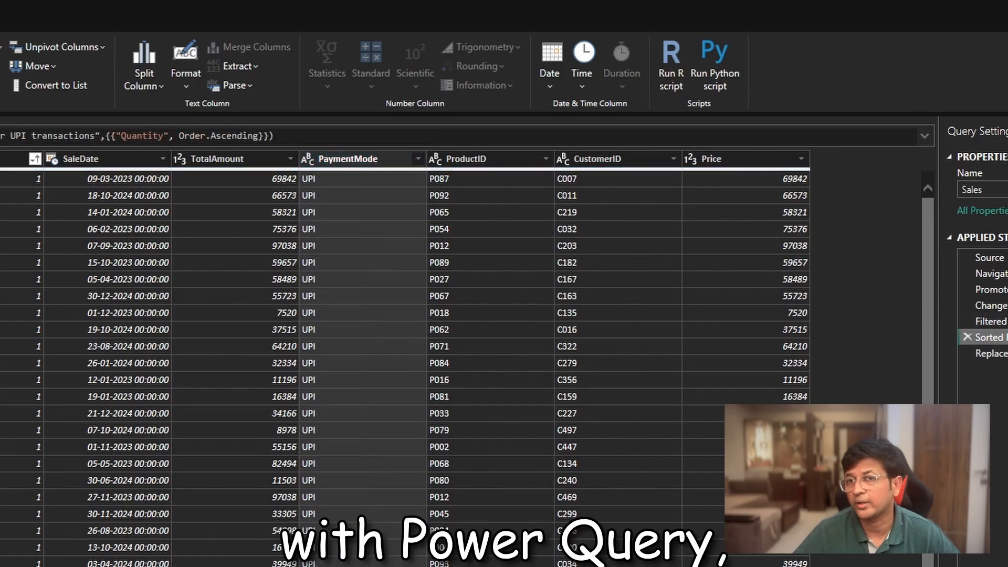
pyautogui.click(995, 352)
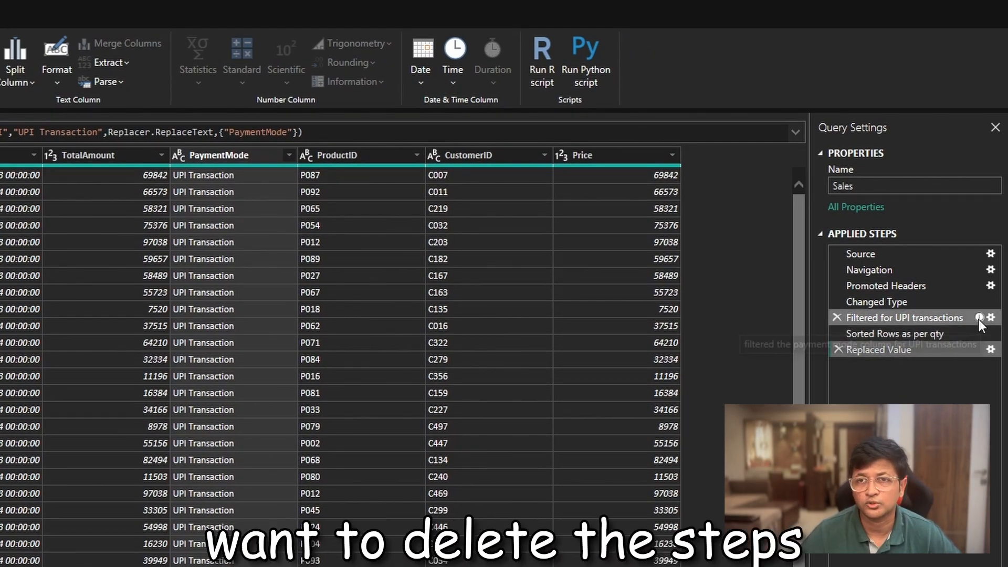
# - Delete the applied steps "Filtered for UPI transactions", "Sorted Rows as per qty" and "Replaced Value" from the Sales query
pyautogui.moveTo(978, 319)
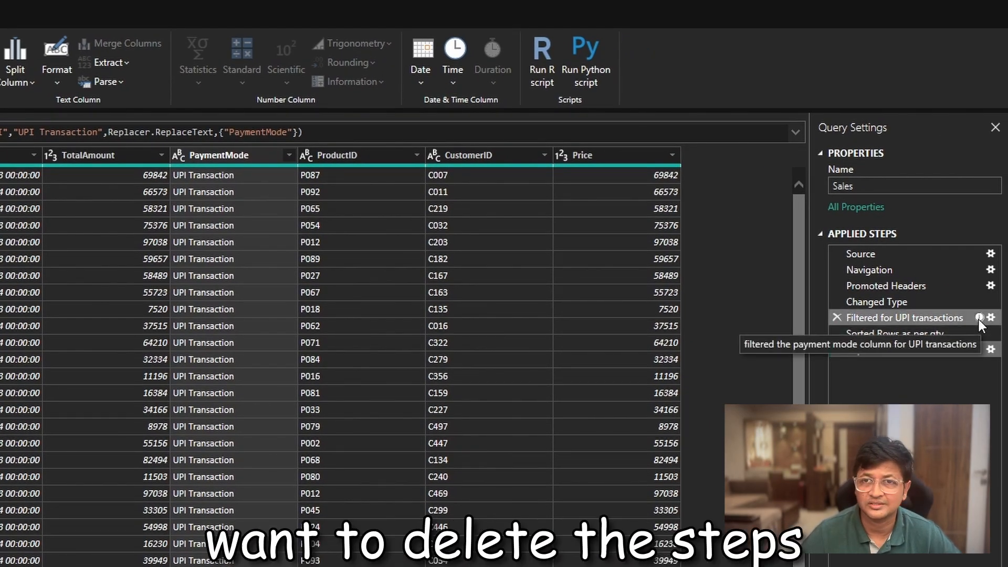
pyautogui.click(838, 317)
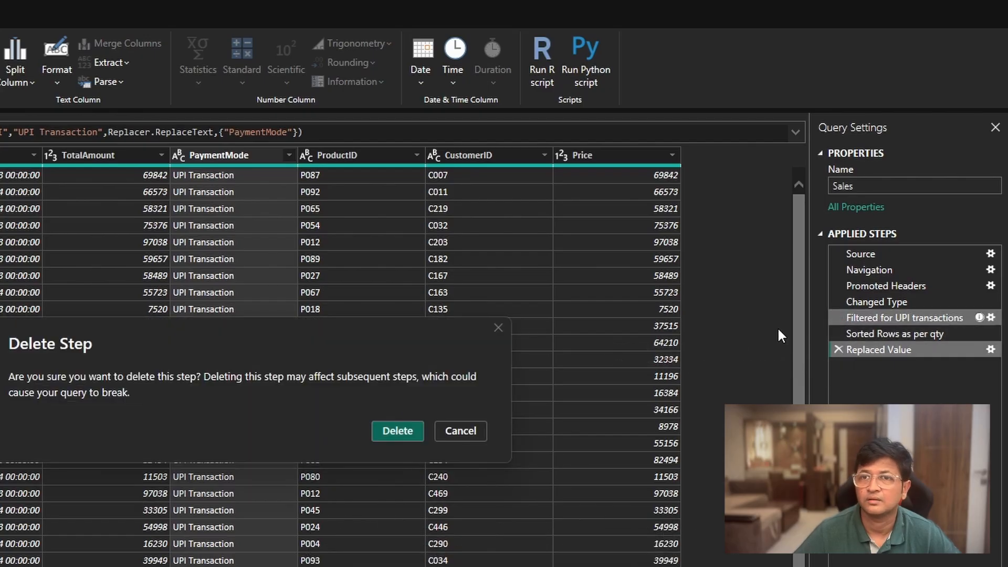
pyautogui.click(398, 430)
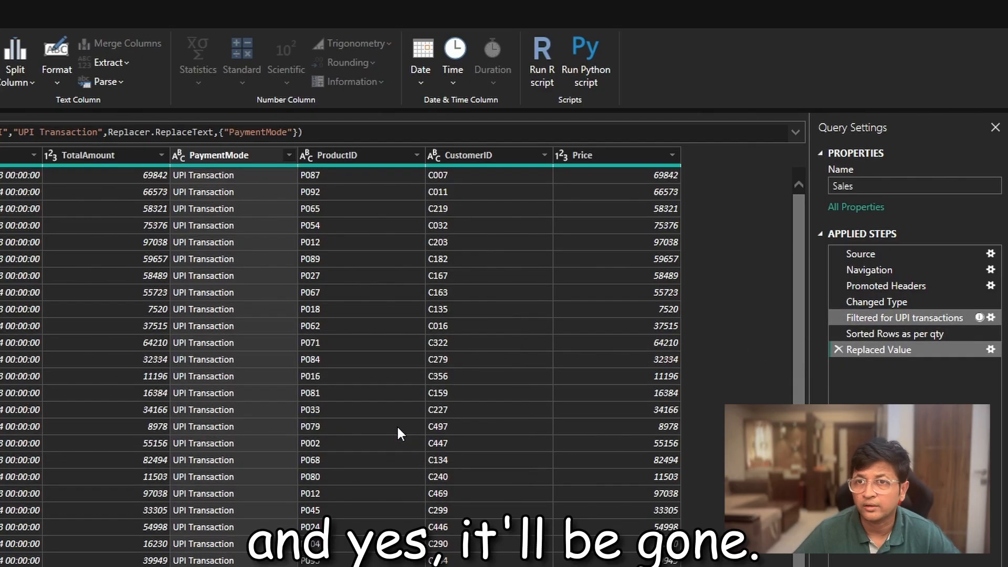
pyautogui.click(932, 304)
pyautogui.click(933, 319)
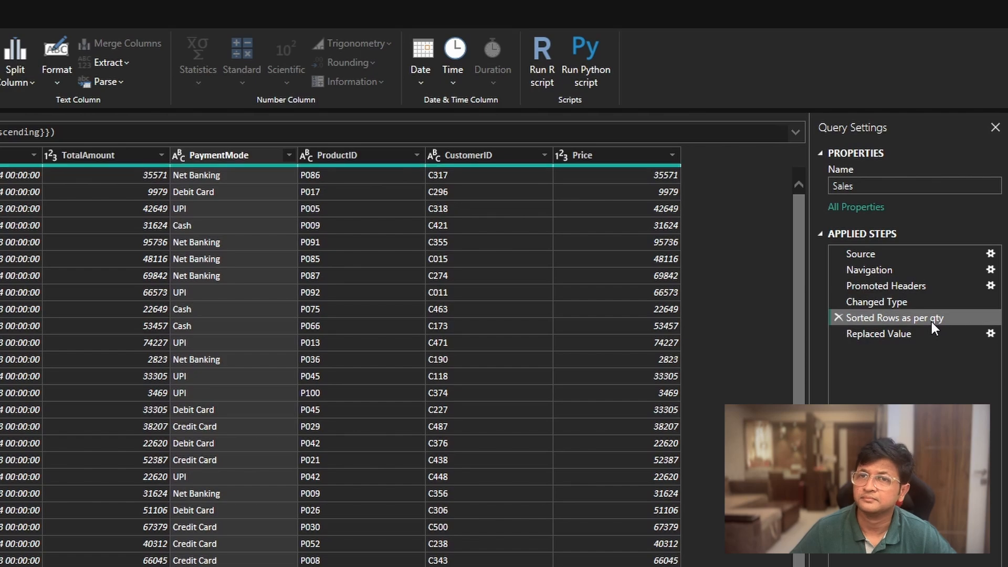
pyautogui.click(837, 316)
pyautogui.click(415, 428)
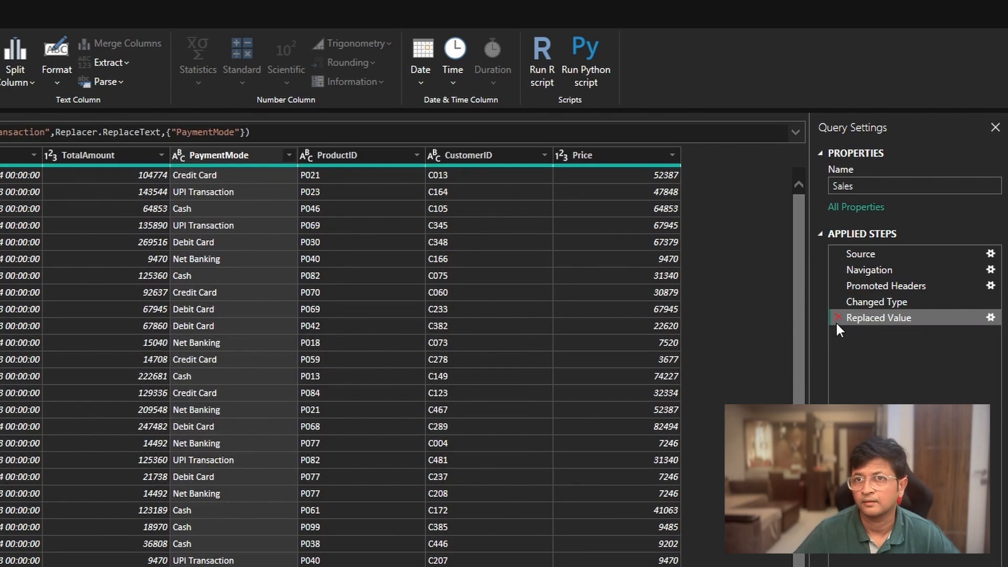
pyautogui.click(838, 318)
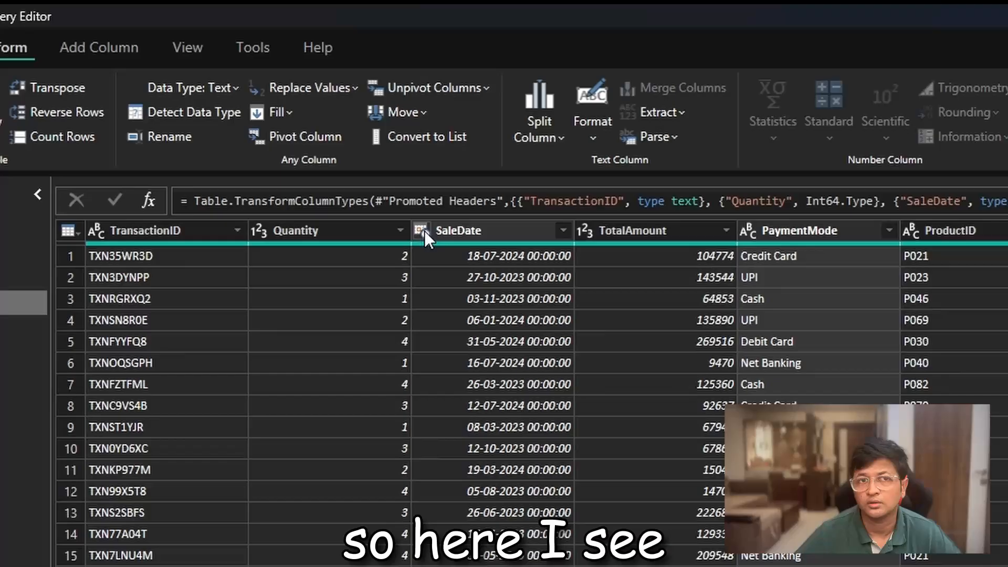
# - Change the SaleDate column's data type to Date, adding the conversion as a new step
pyautogui.click(423, 231)
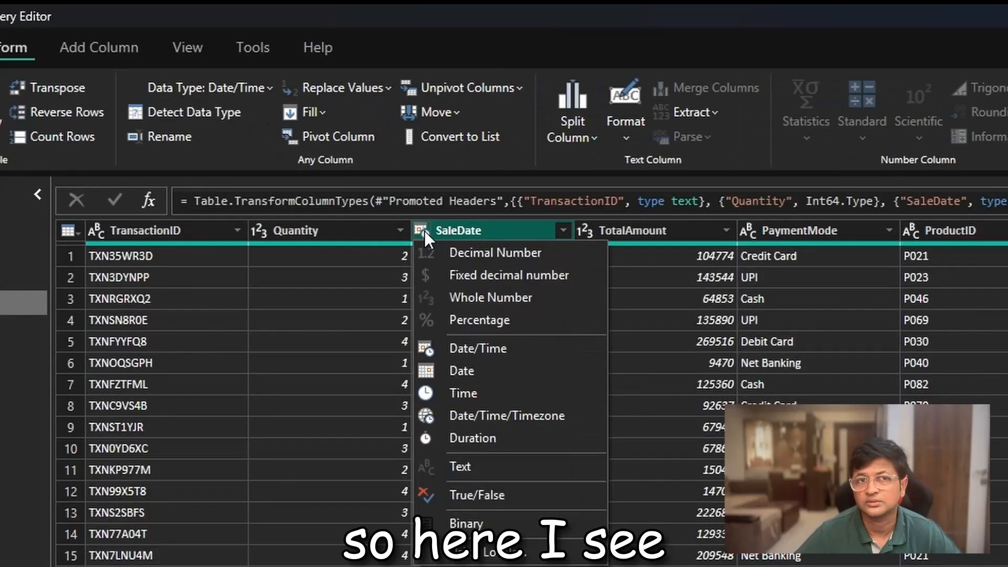
pyautogui.click(486, 370)
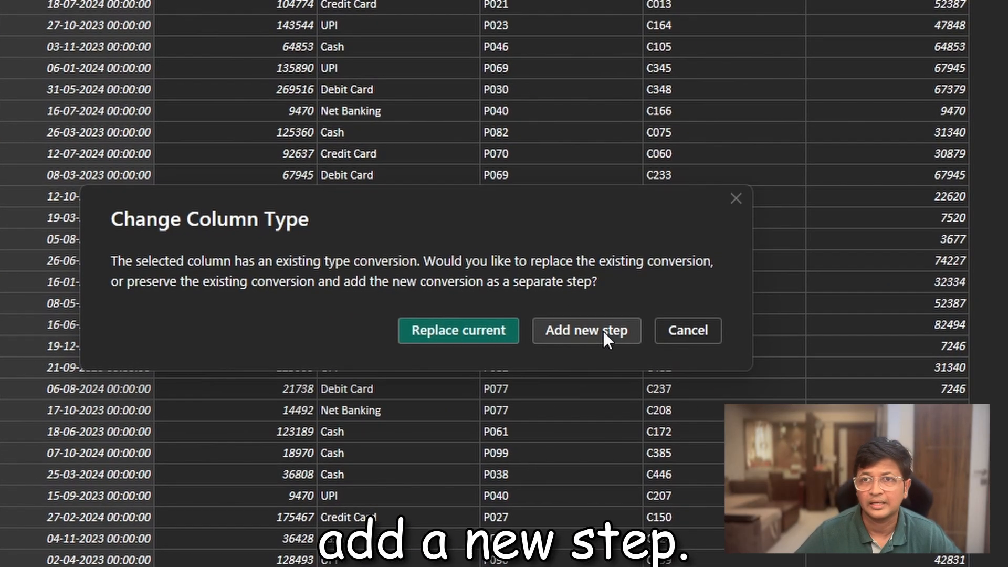
pyautogui.click(714, 327)
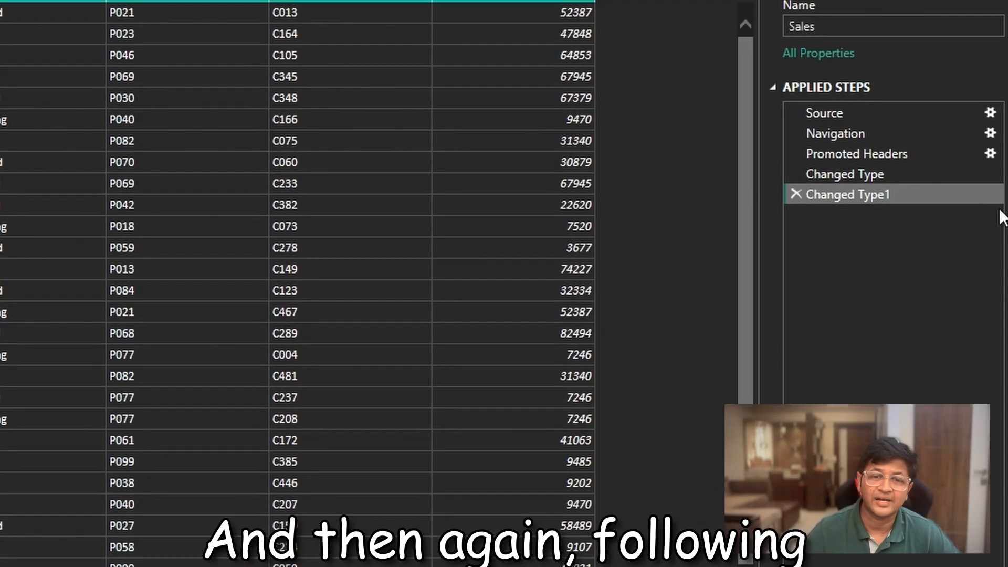
# - Rename the newest applied step of the Sales query to "Changed Date time to Date"
pyautogui.rightClick(873, 194)
pyautogui.click(914, 460)
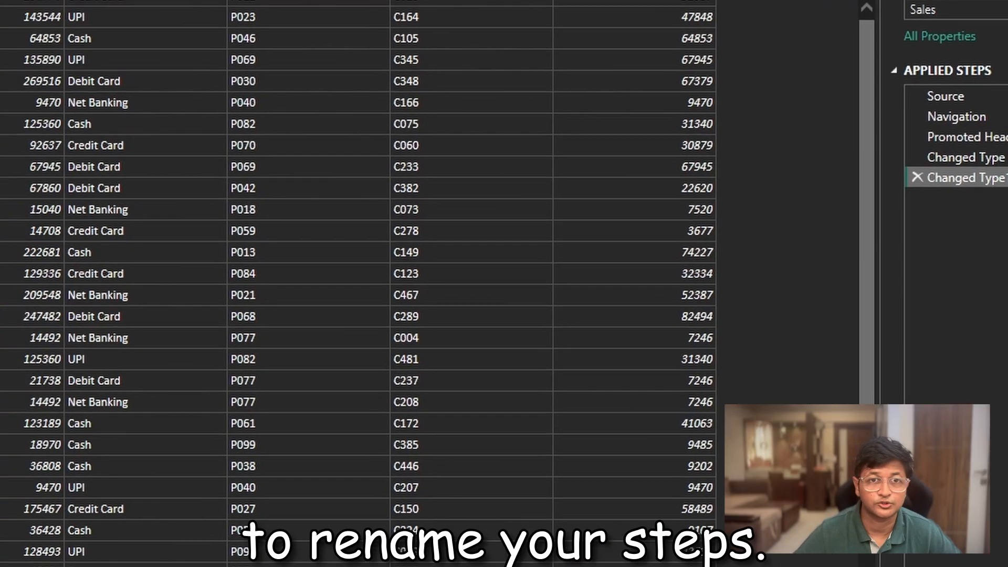
pyautogui.tripleClick(431, 165)
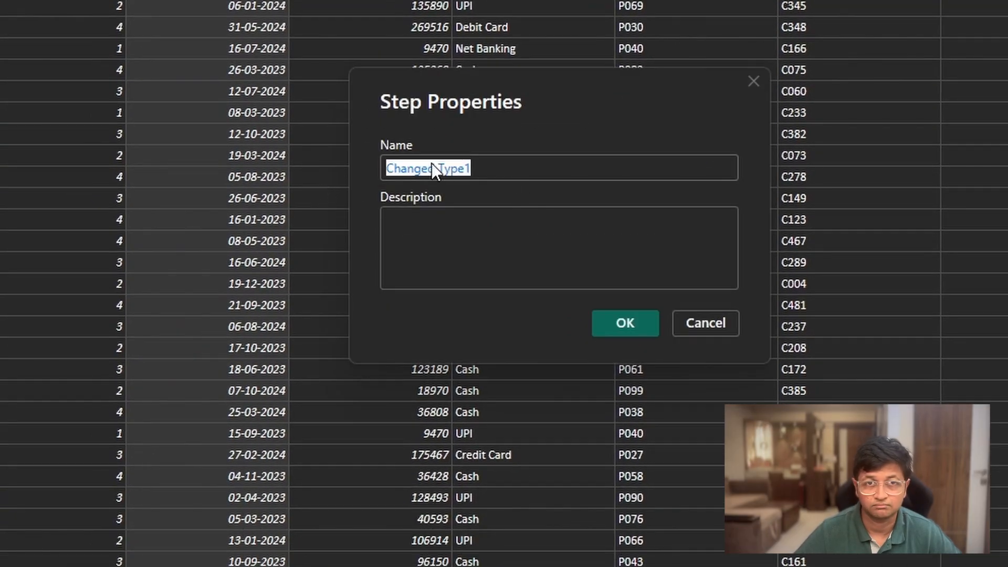
pyautogui.moveTo(475, 167); pyautogui.dragTo(442, 175)
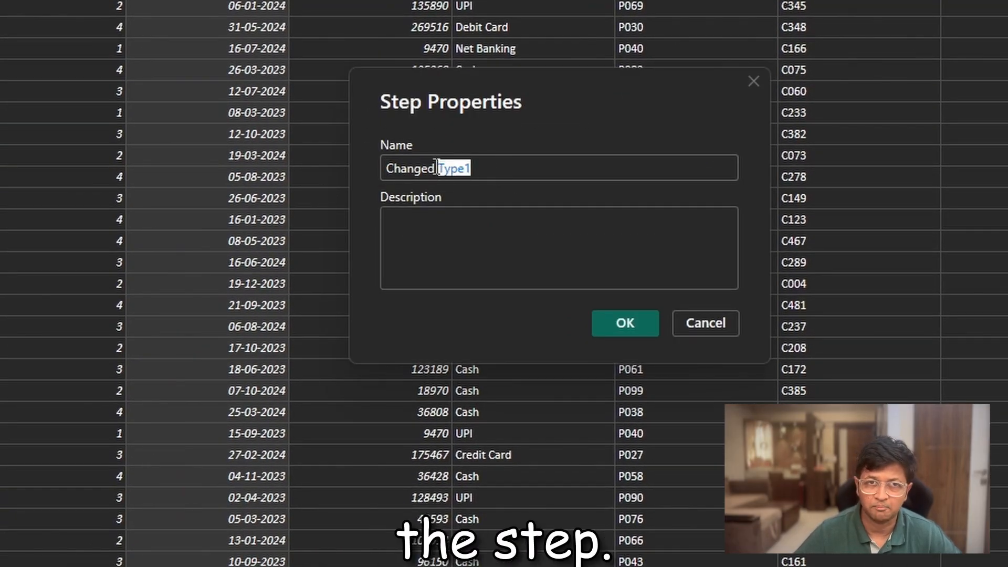
pyautogui.write('Date tim')
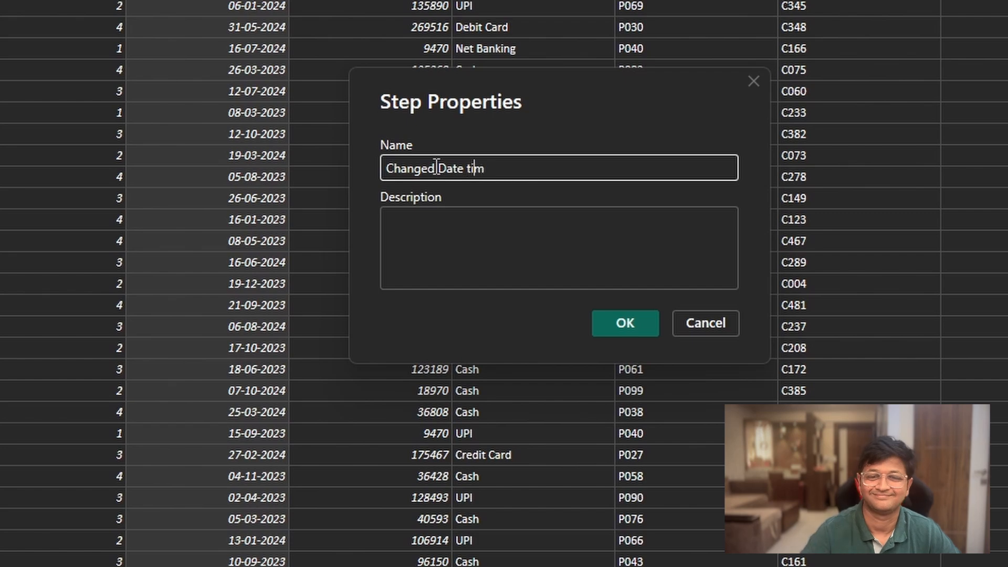
pyautogui.write('e to Date')
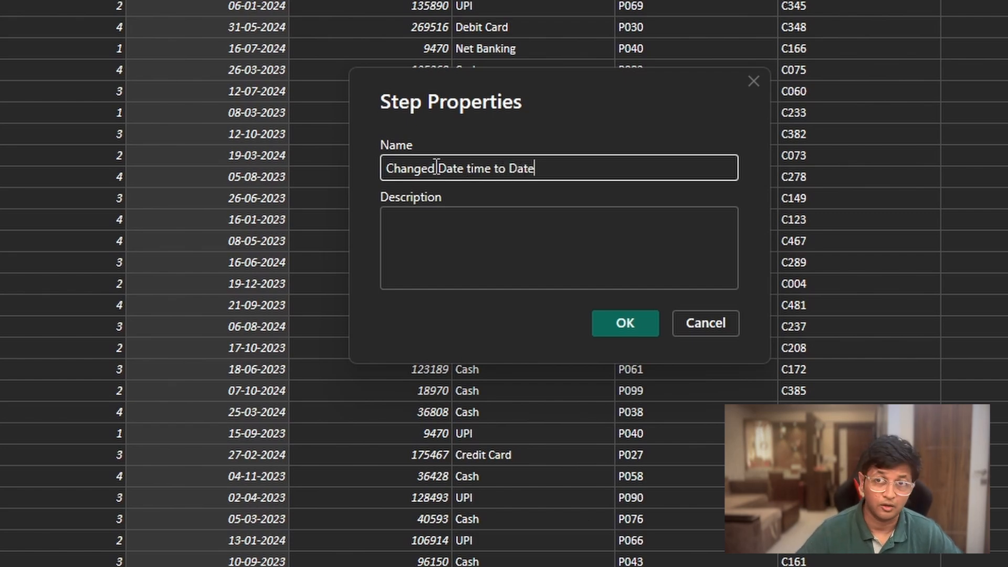
pyautogui.click(633, 325)
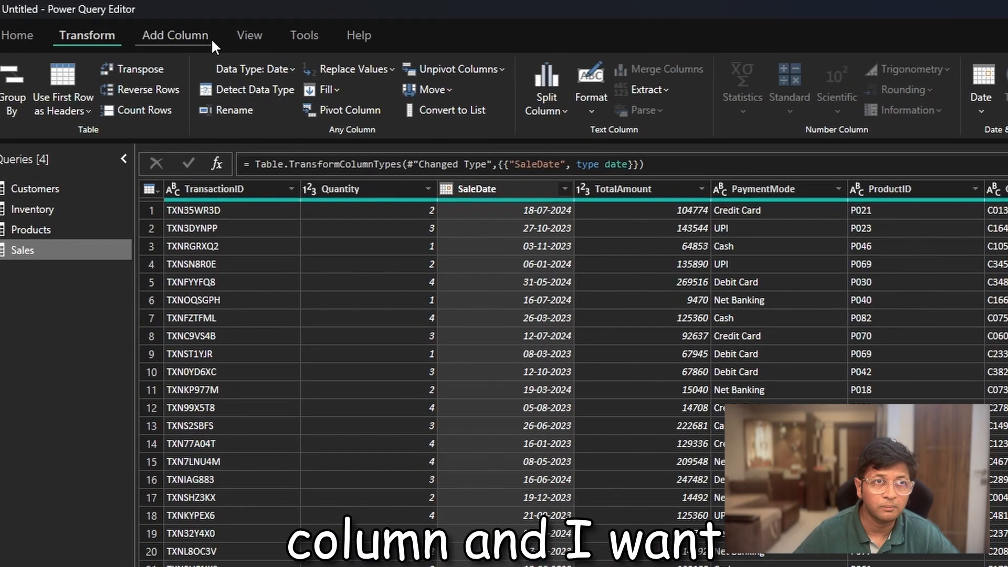
# - Start a conditional column named "Online or cash" with the condition that PaymentMode begins with "Cash"
pyautogui.click(115, 22)
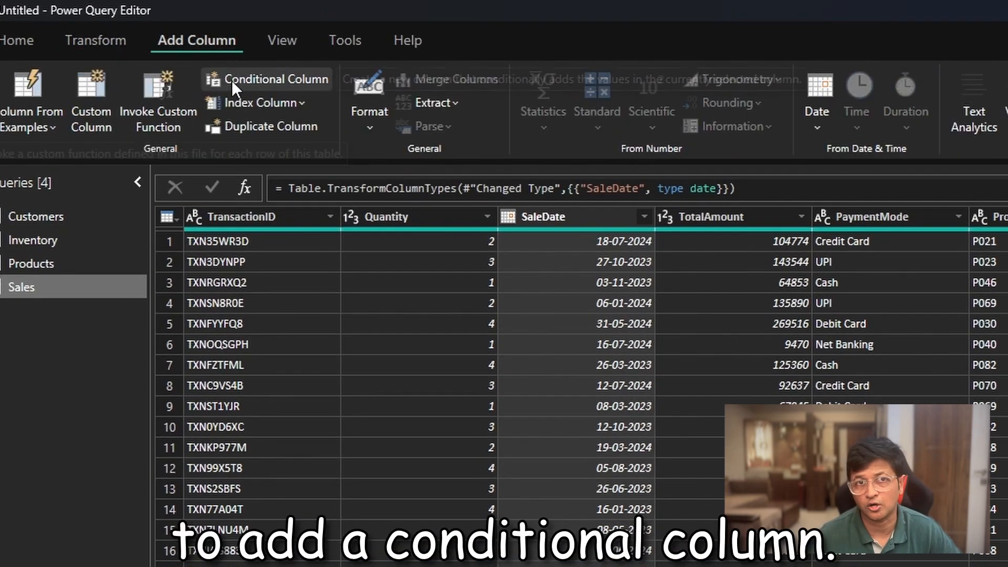
pyautogui.click(257, 79)
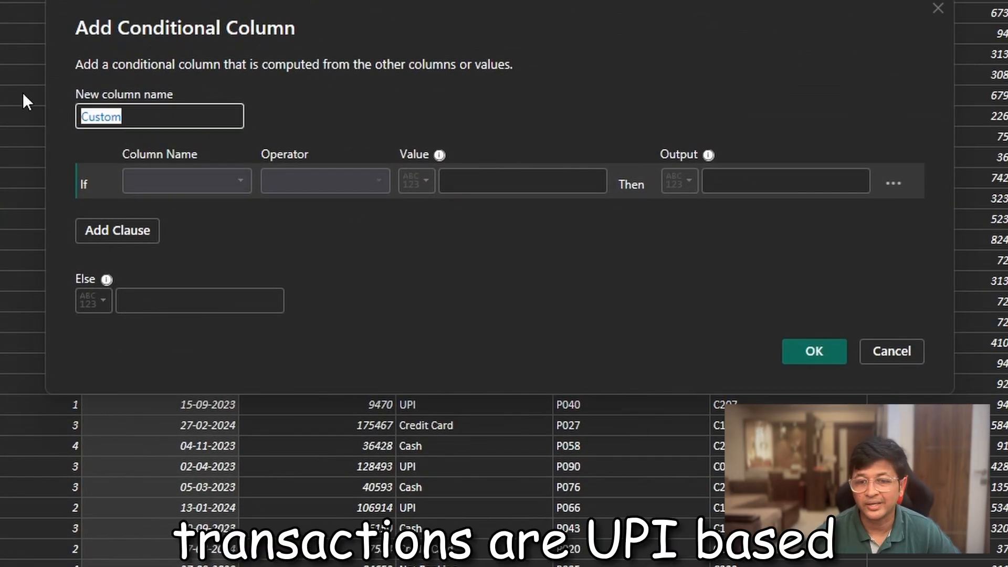
pyautogui.write('Online or cash')
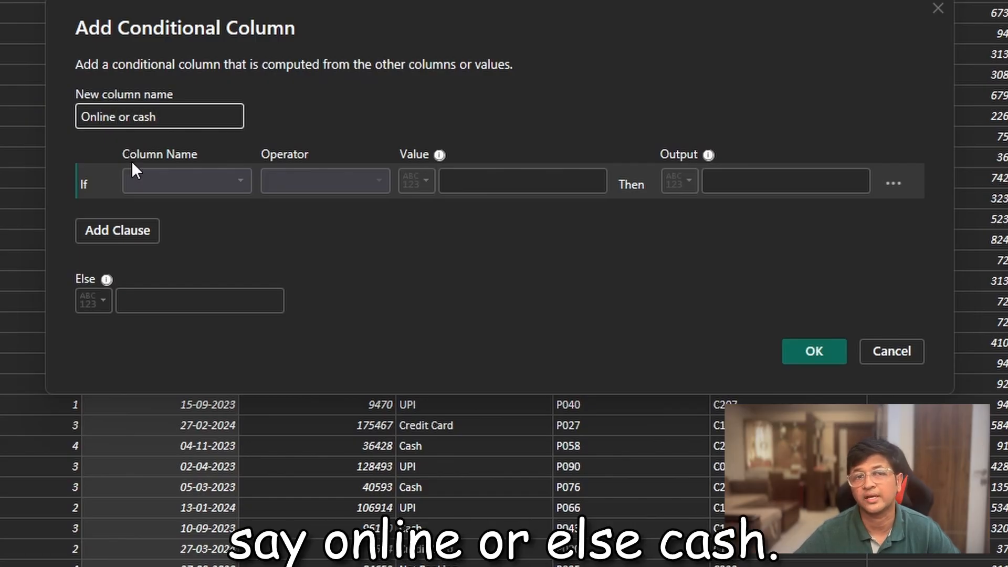
pyautogui.click(191, 179)
pyautogui.click(225, 282)
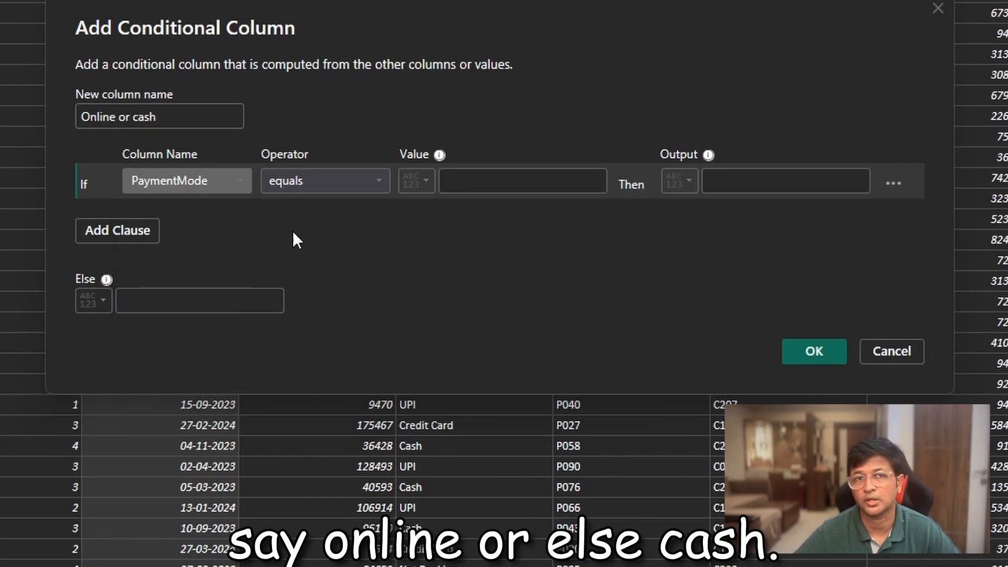
pyautogui.click(490, 180)
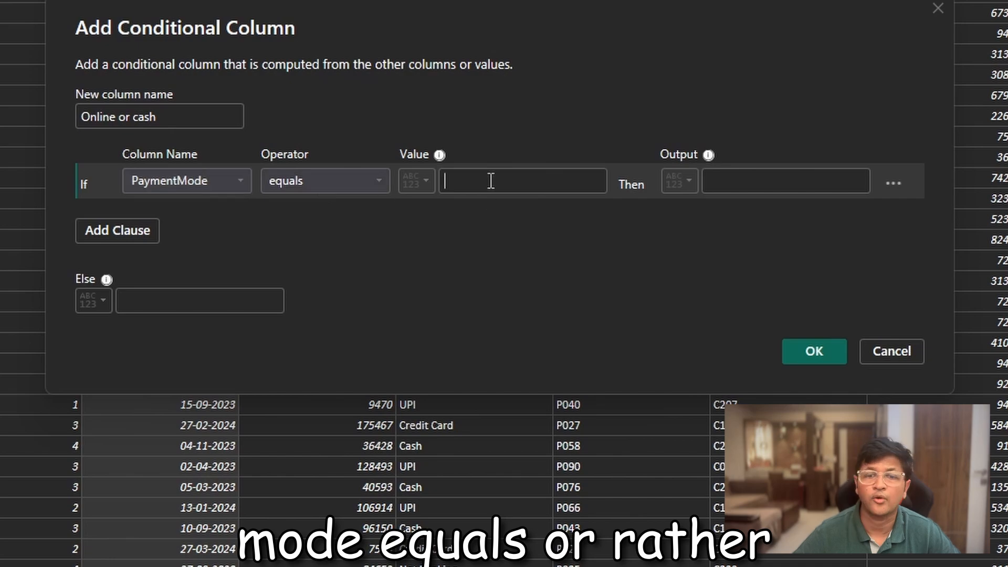
pyautogui.click(323, 180)
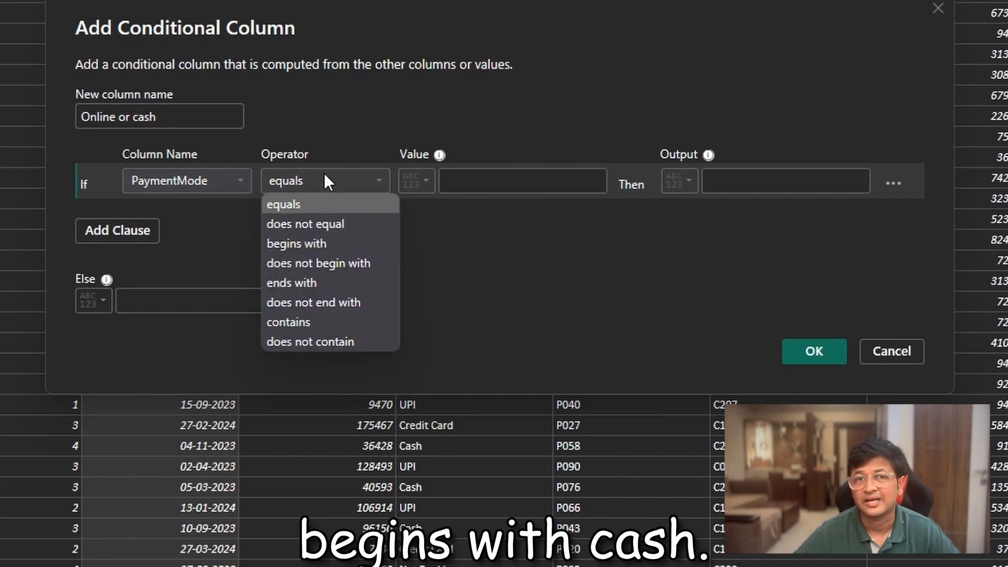
pyautogui.click(330, 245)
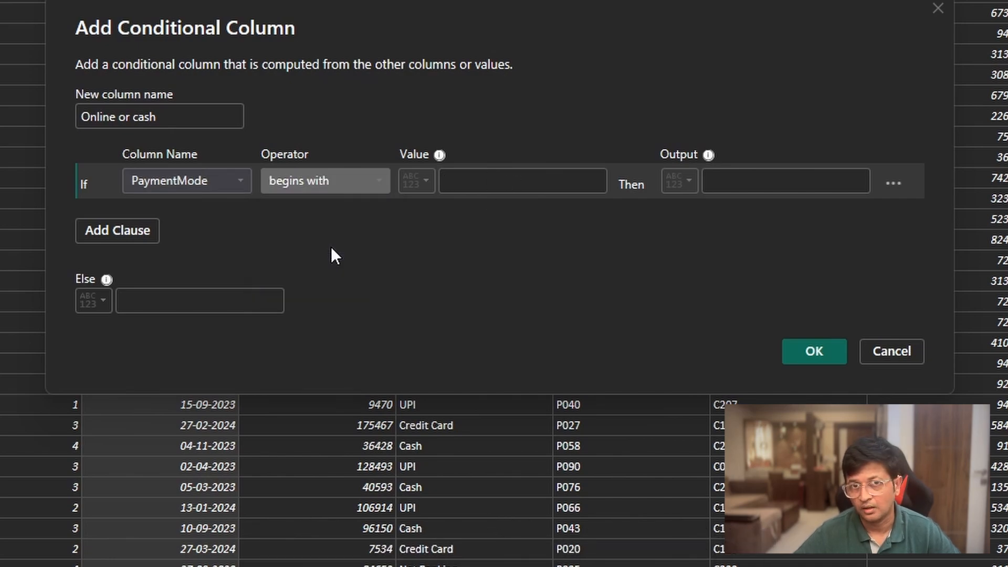
pyautogui.click(489, 181)
pyautogui.write('Cash')
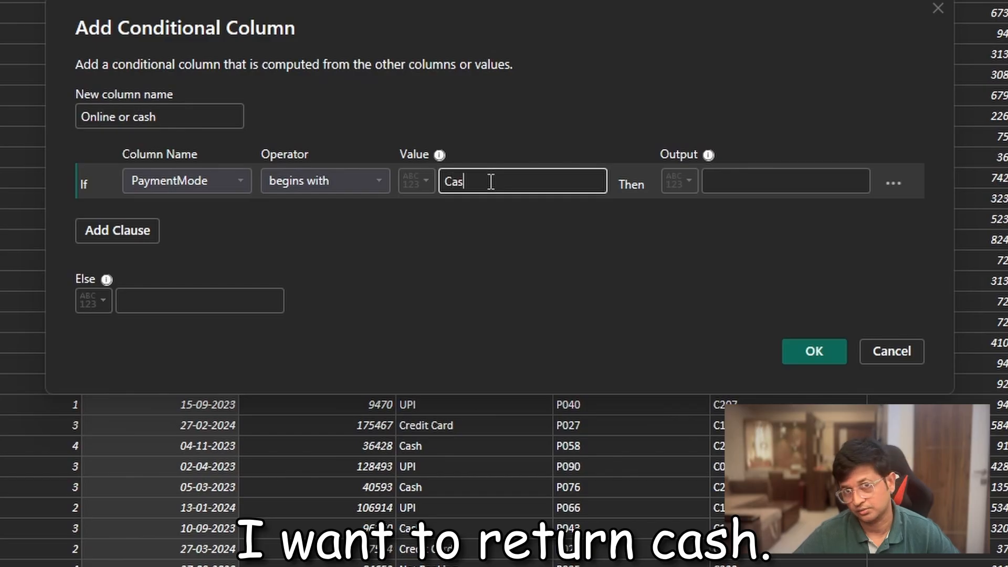
# - Have the condition output "Cash" and otherwise "Online", and add the conditional column to the Sales query
pyautogui.click(815, 180)
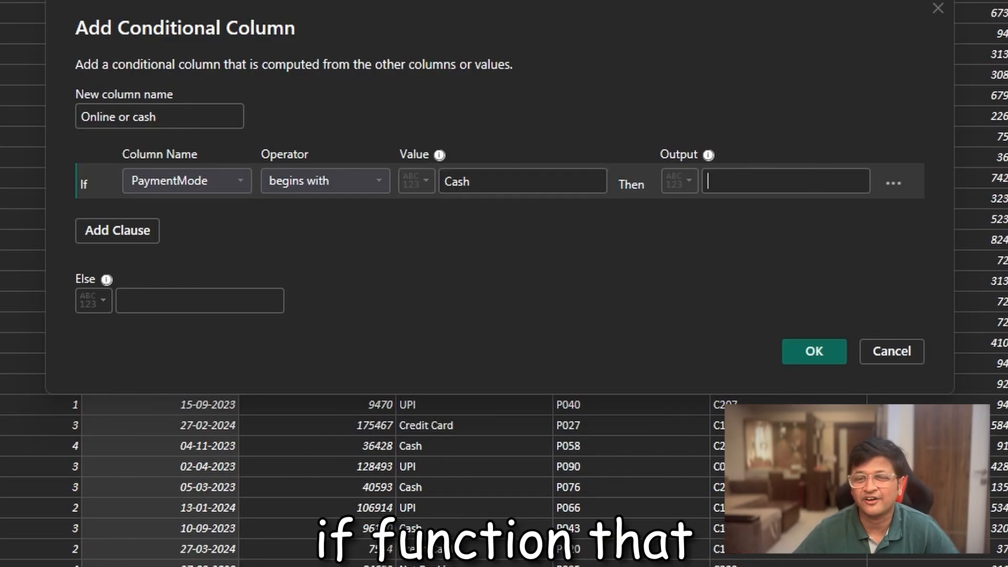
pyautogui.write('Cash')
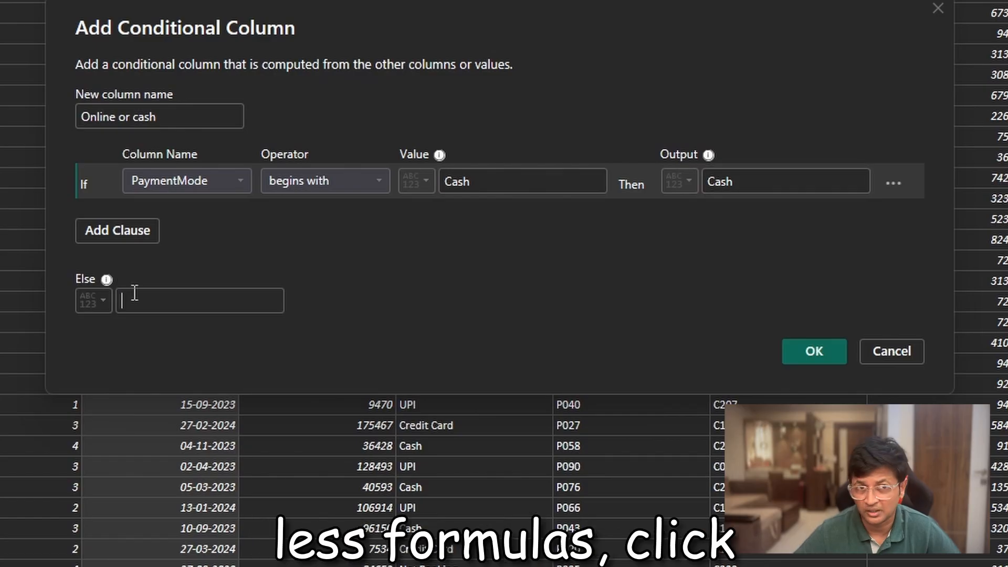
pyautogui.click(197, 296)
pyautogui.write('Online')
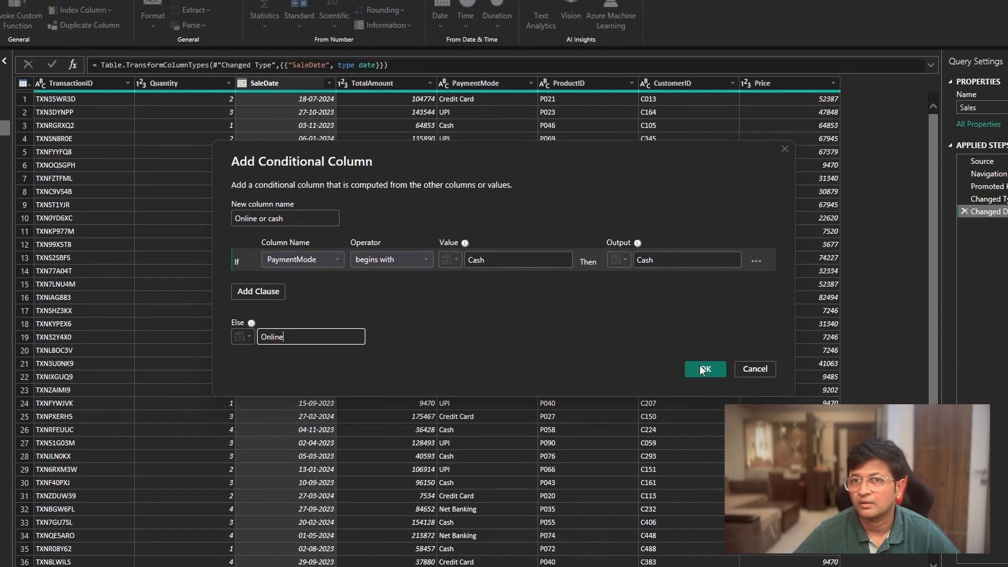
pyautogui.click(814, 351)
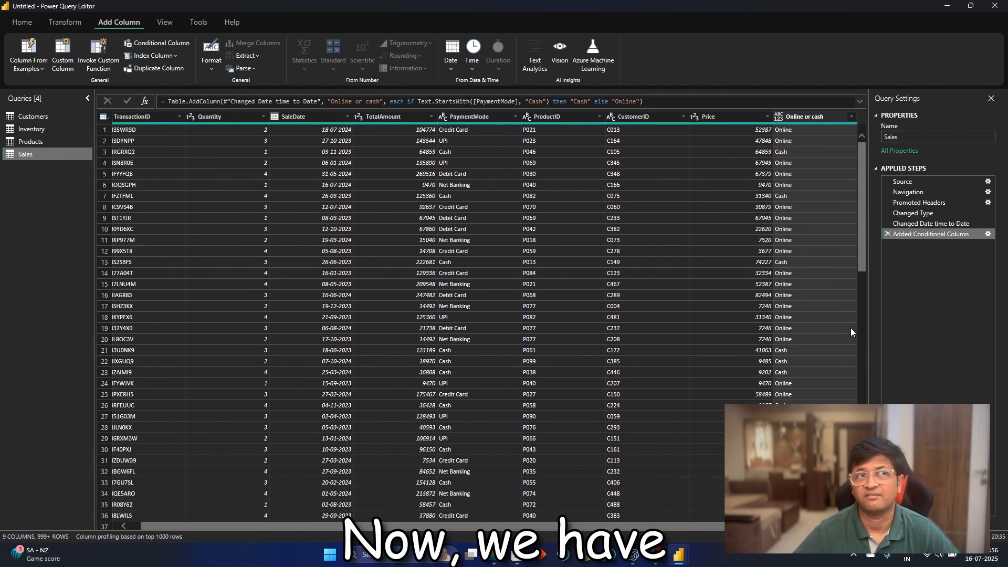
# - Apply the query changes to the report and check the distinct values of the "Online or cash" column in the Sales table
pyautogui.click(22, 22)
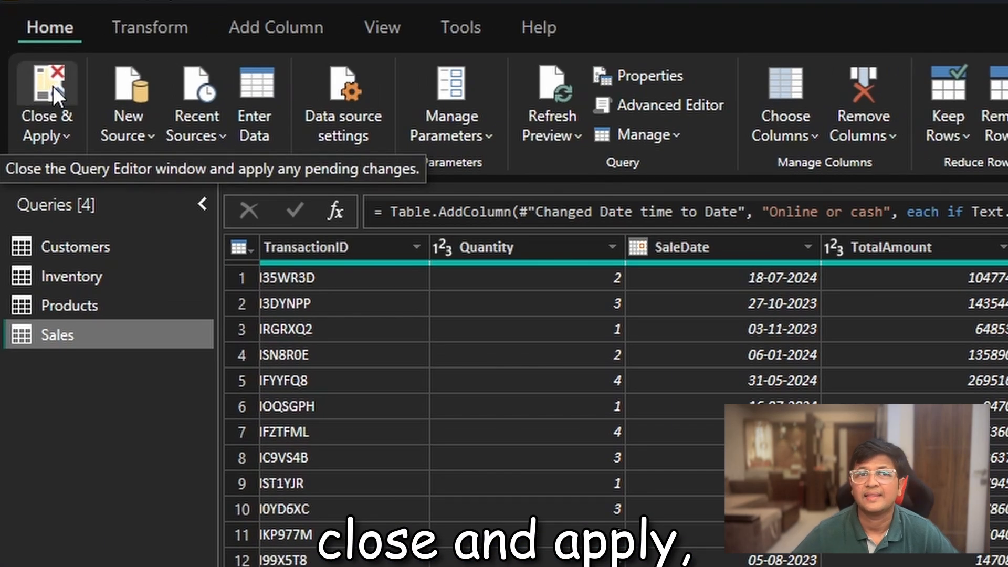
pyautogui.click(53, 86)
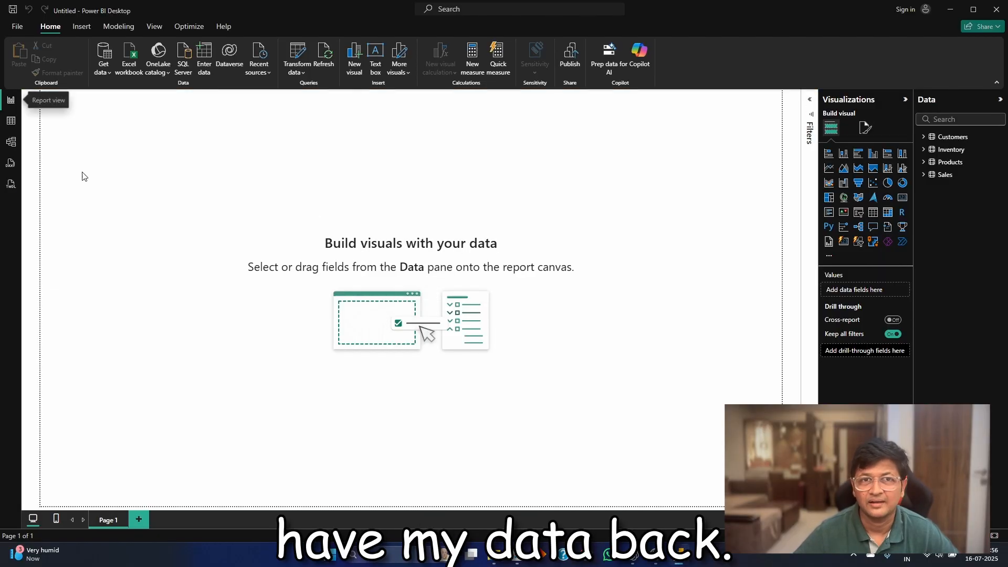
pyautogui.click(11, 121)
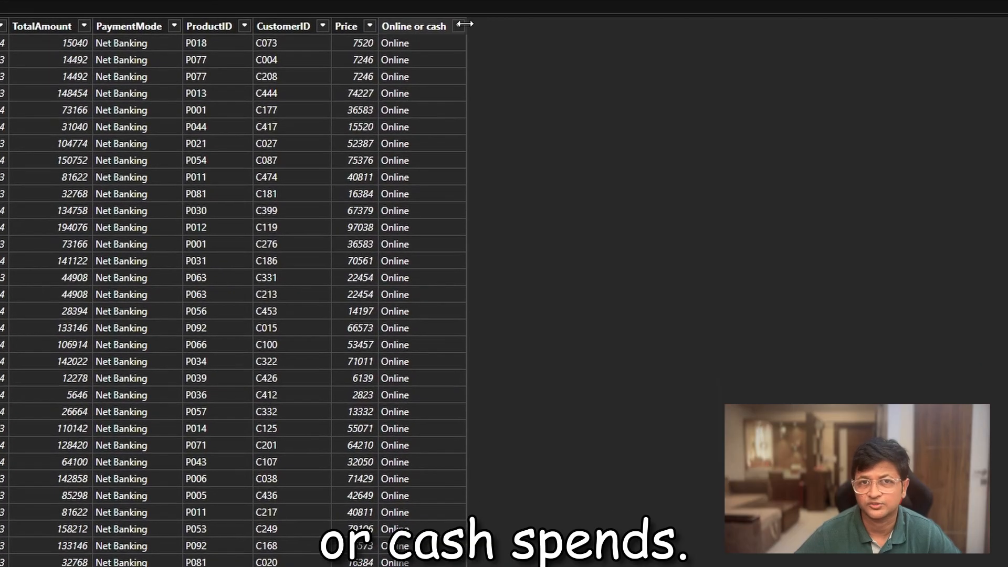
pyautogui.click(459, 26)
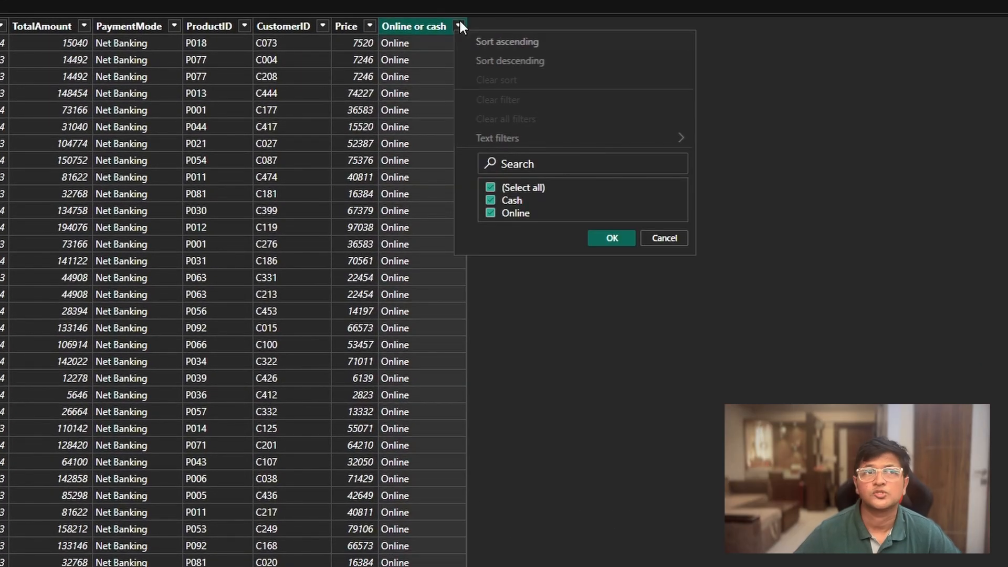
pyautogui.click(767, 69)
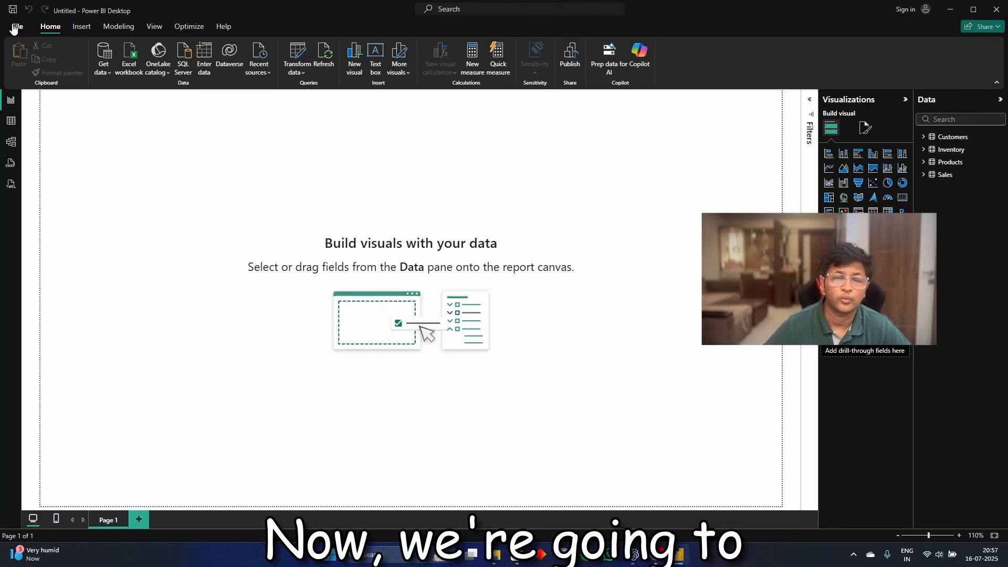
# - Create a new blank Power BI report and close the current one without saving its changes
pyautogui.click(17, 27)
pyautogui.click(180, 128)
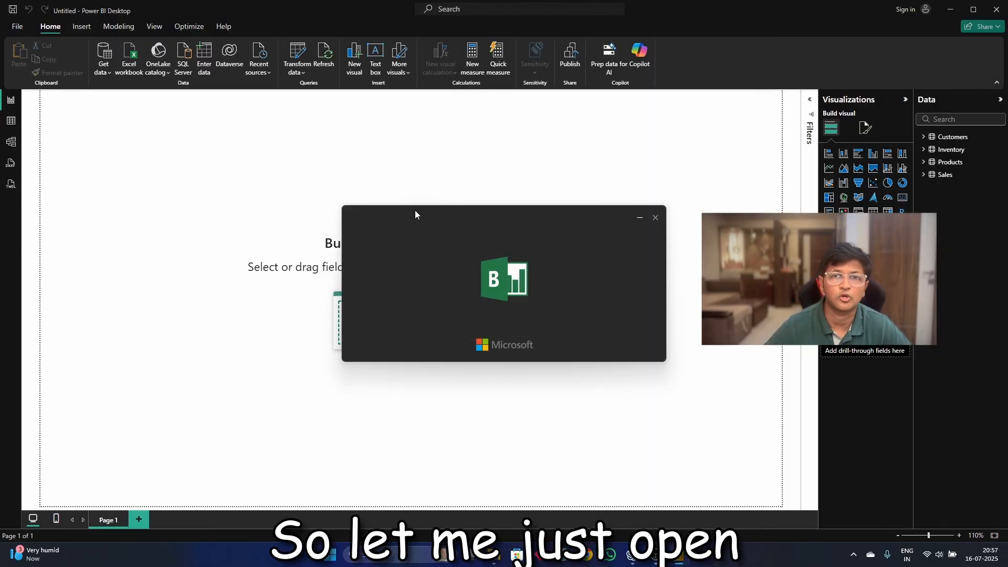
pyautogui.click(997, 10)
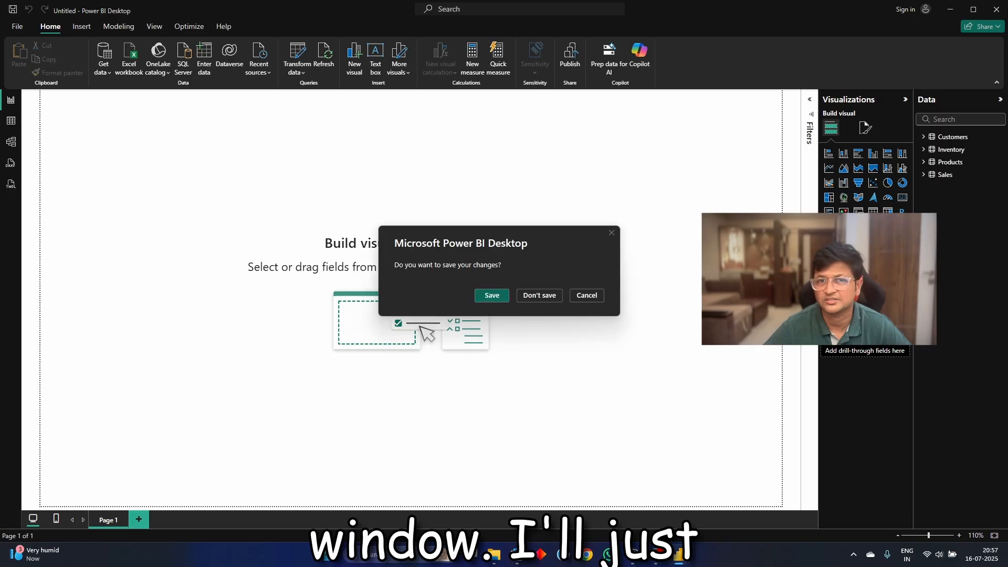
pyautogui.click(539, 297)
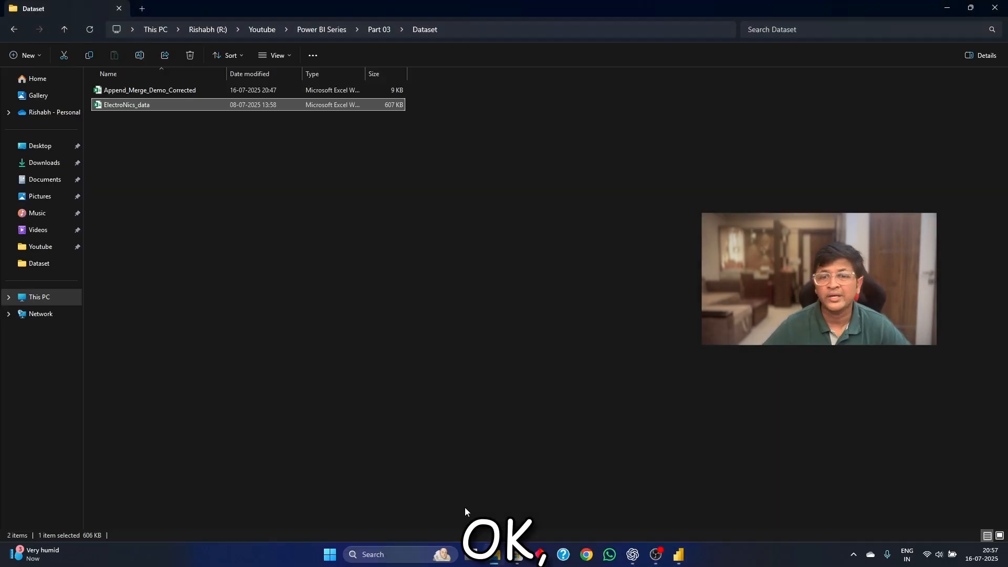
# - Open the Append_Merge_Demo_Corrected workbook in Excel and fit the Sales_Q1 sheet's column widths to their contents
pyautogui.click(159, 91)
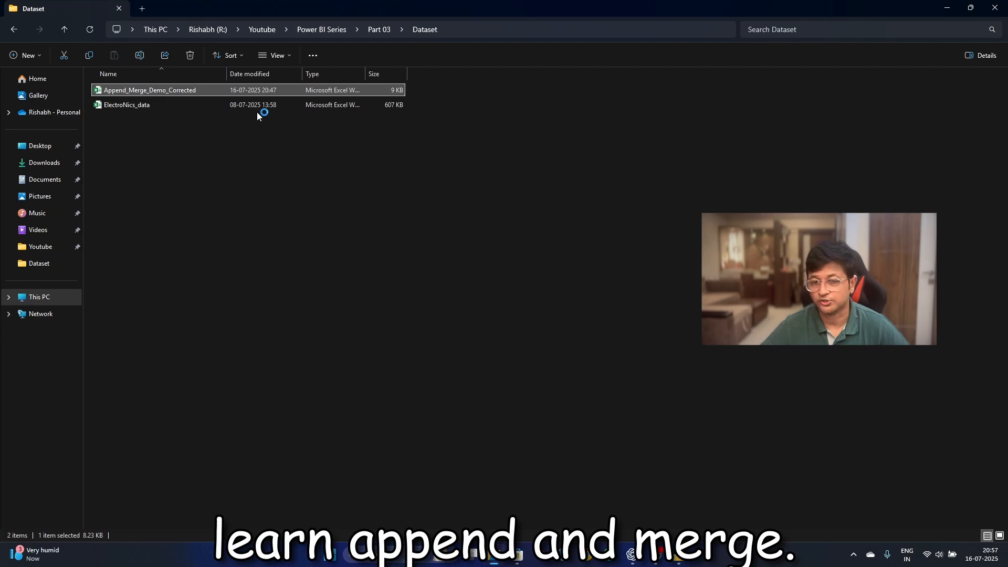
pyautogui.press('Return')
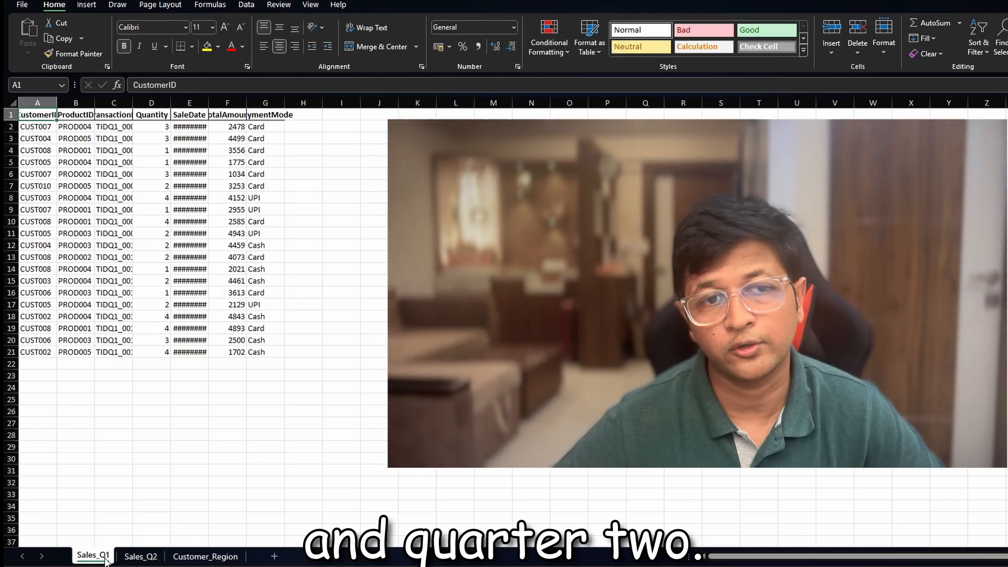
pyautogui.doubleClick(57, 101)
pyautogui.doubleClick(104, 105)
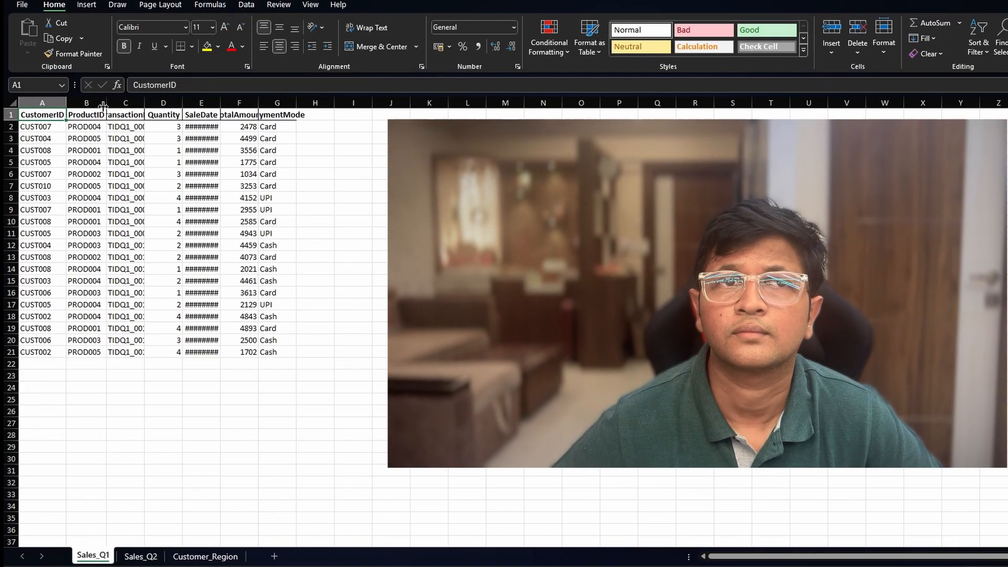
pyautogui.doubleClick(145, 101)
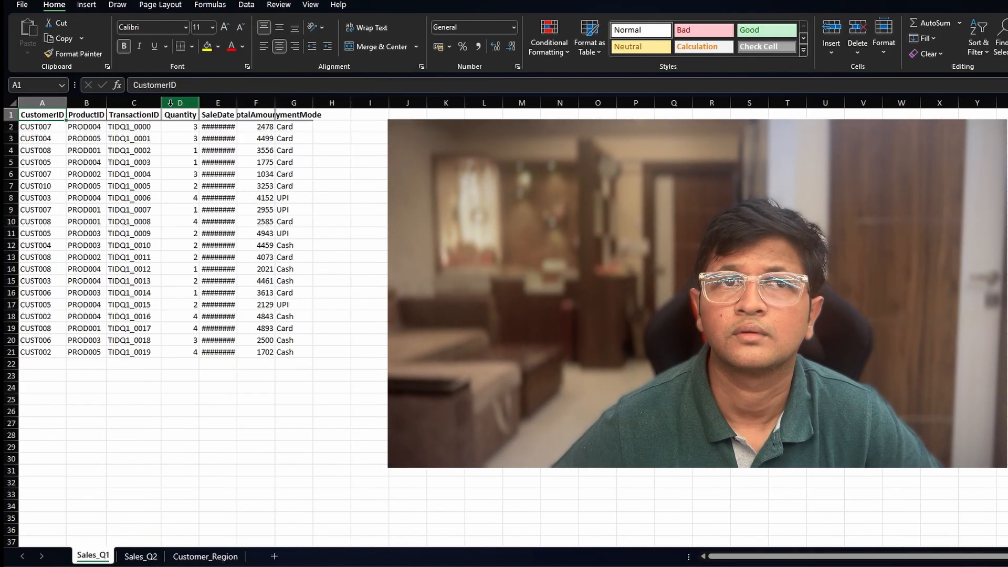
pyautogui.doubleClick(237, 102)
pyautogui.doubleClick(316, 100)
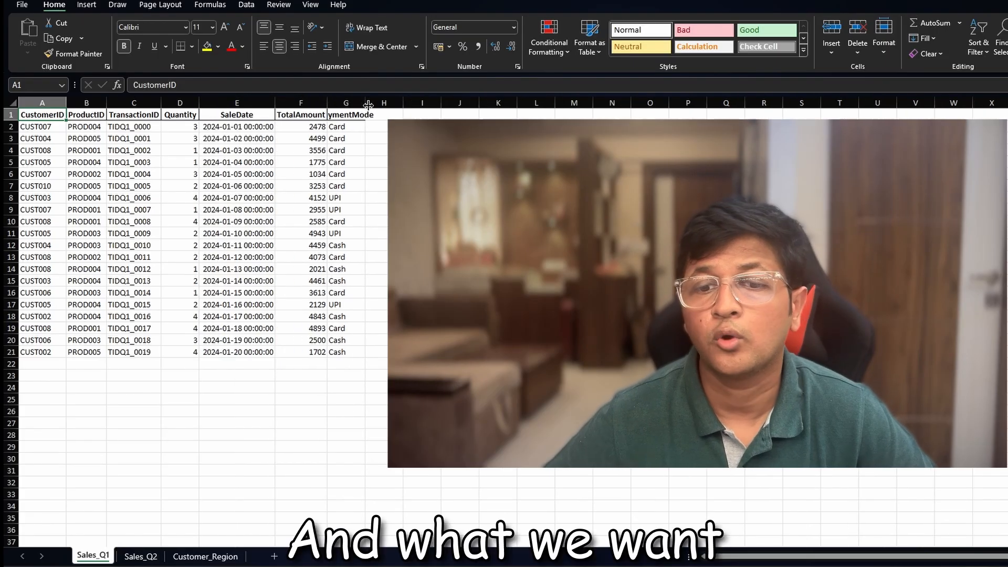
pyautogui.doubleClick(365, 103)
pyautogui.click(355, 338)
# - Fit the CustomerID, ProductID, SaleDate, TotalAmount and PaymentMode columns to their contents on the Sales_Q2 sheet
pyautogui.click(141, 557)
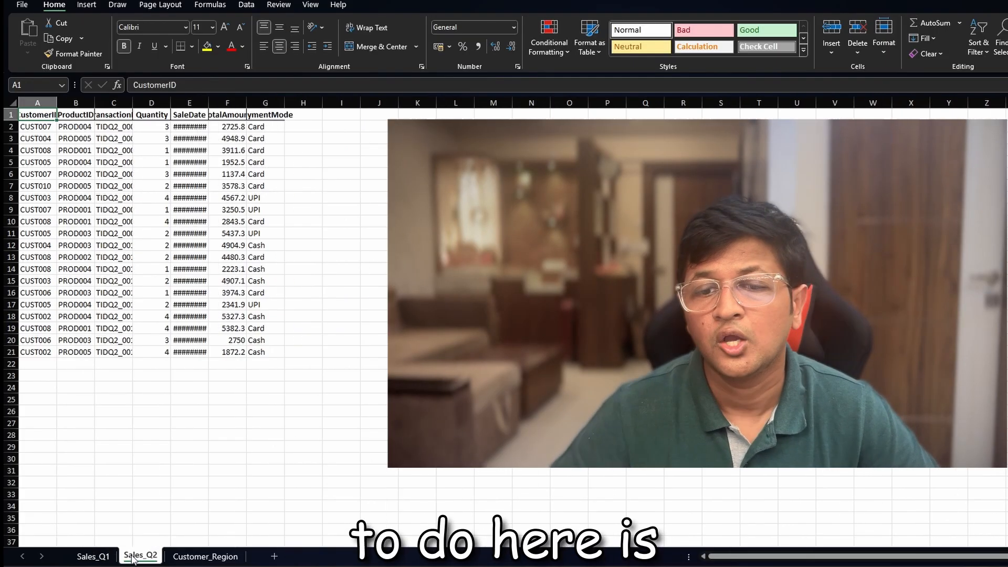
pyautogui.doubleClick(56, 102)
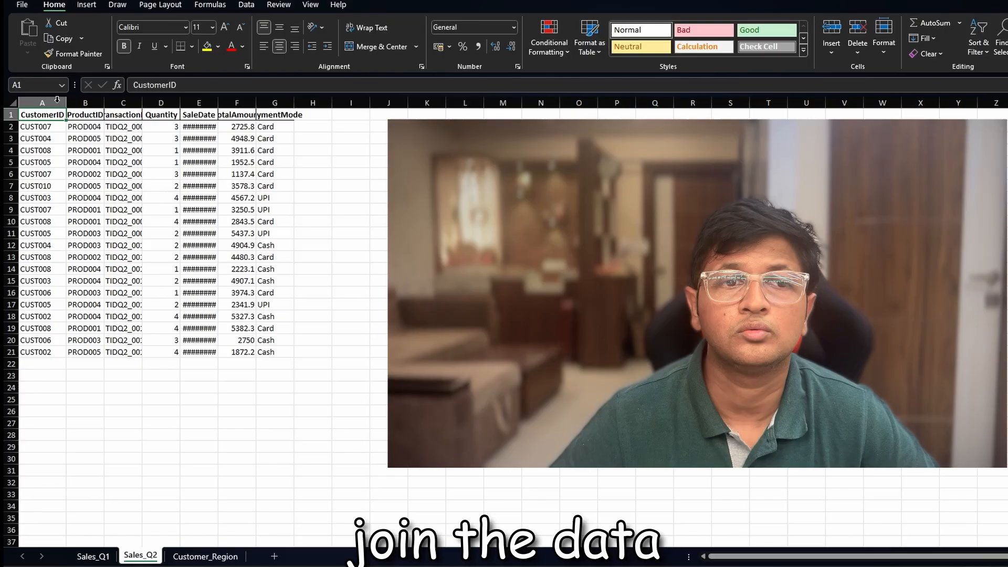
pyautogui.doubleClick(105, 103)
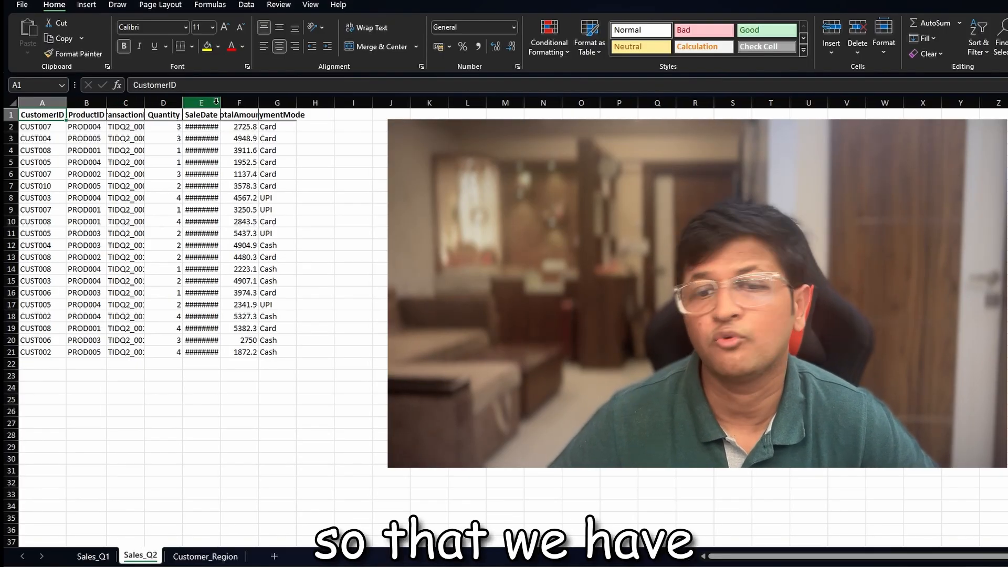
pyautogui.doubleClick(220, 103)
pyautogui.doubleClick(296, 101)
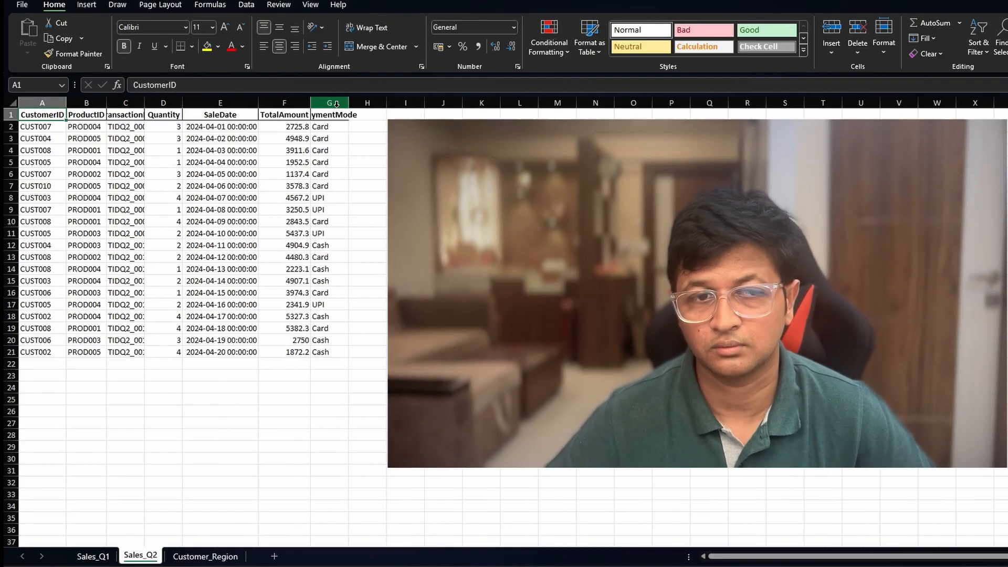
pyautogui.doubleClick(349, 102)
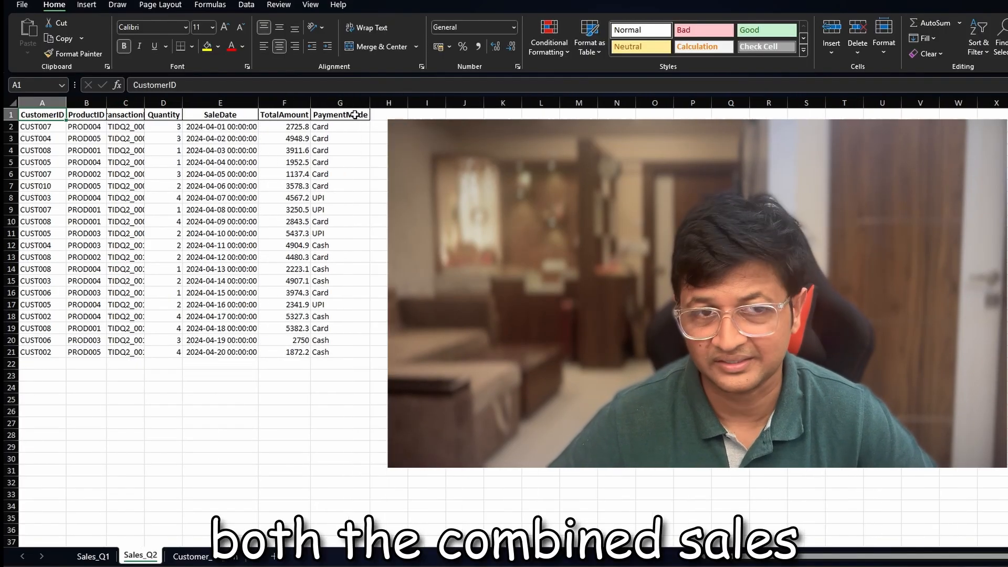
# - Fit the CustomerName and Region columns to their contents on the Customer_Region sheet, and return to the Sales_Q1 sheet
pyautogui.click(202, 559)
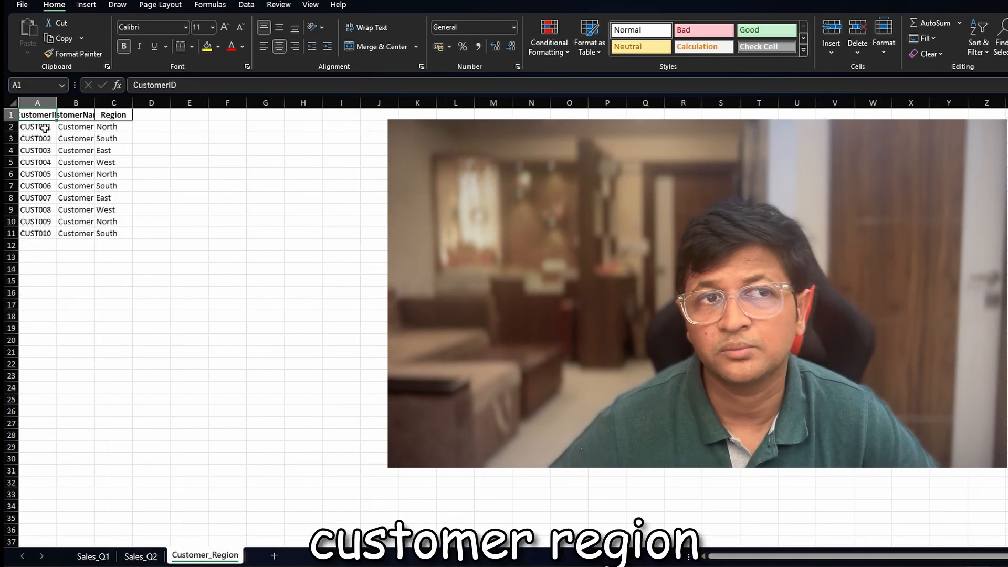
pyautogui.doubleClick(95, 102)
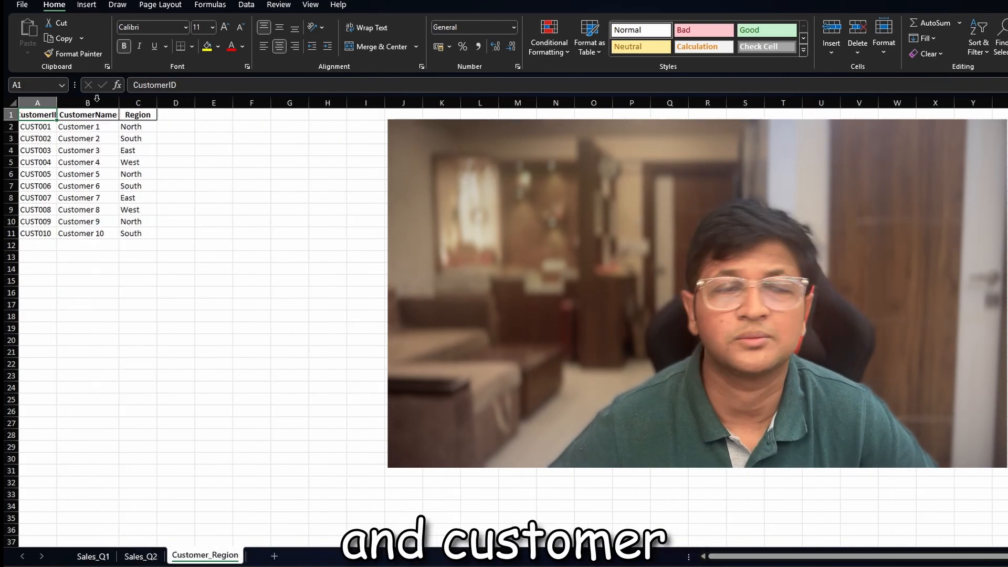
pyautogui.doubleClick(157, 102)
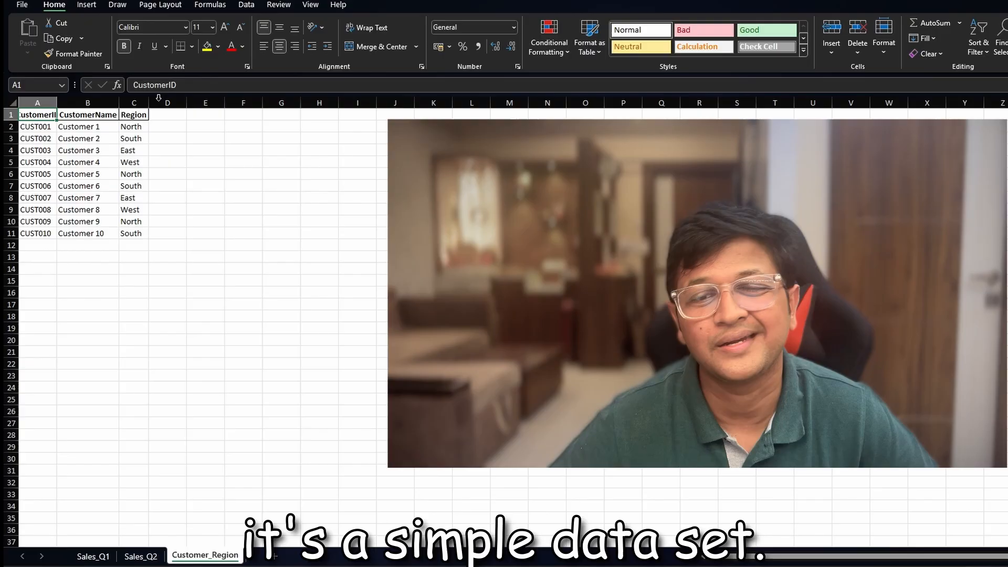
pyautogui.click(228, 200)
pyautogui.click(90, 243)
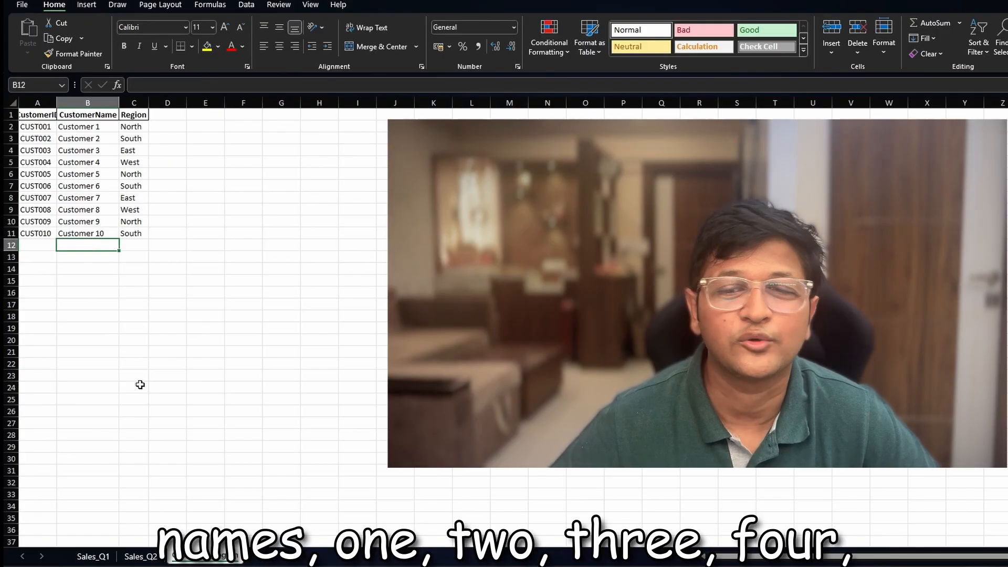
pyautogui.click(93, 556)
pyautogui.click(195, 493)
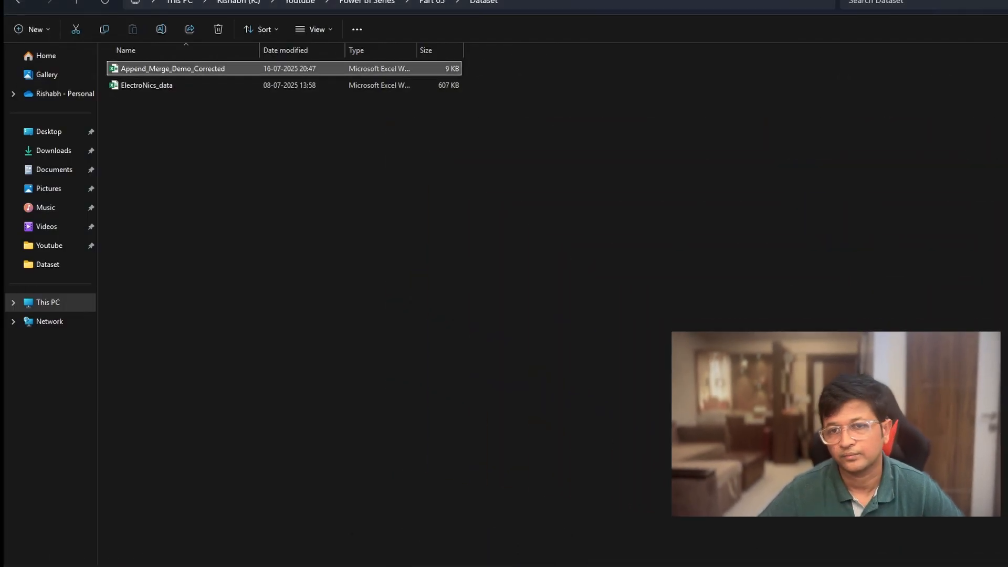
# - Switch to Power BI, close the old report without saving its changes, and bring up the new blank report
pyautogui.click(770, 566)
pyautogui.moveTo(808, 545)
pyautogui.click(770, 535)
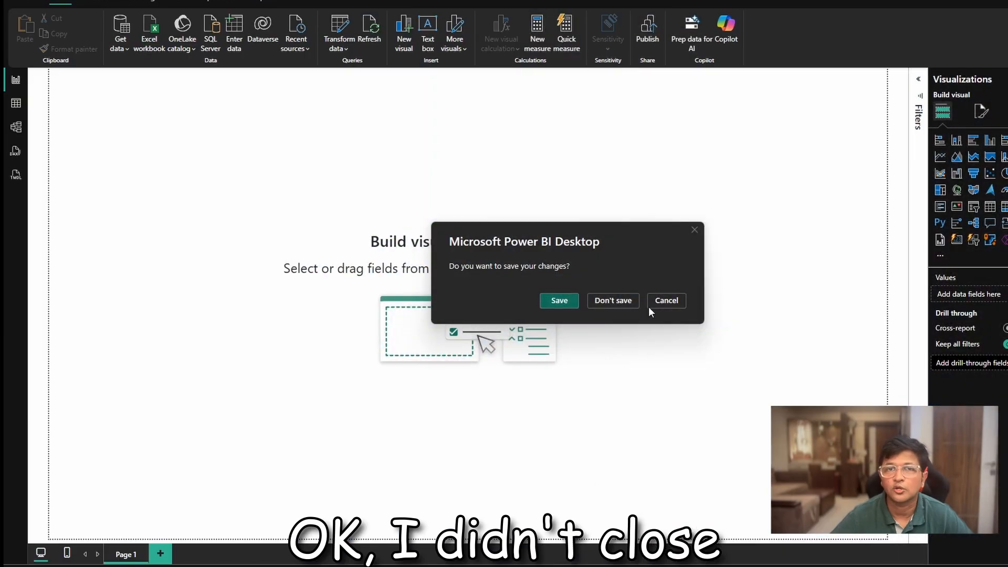
pyautogui.click(635, 300)
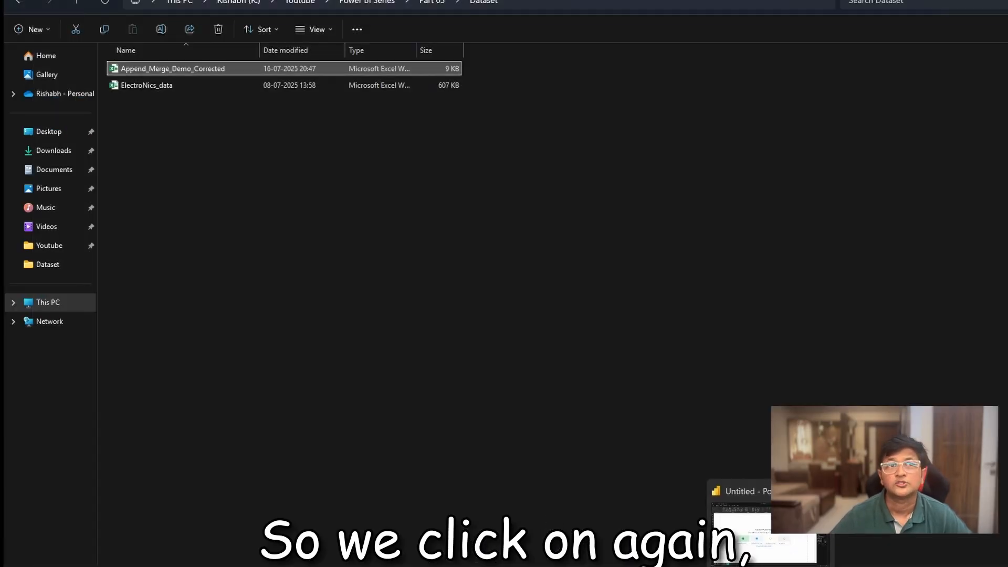
pyautogui.click(763, 531)
# - Import the Customer_Region, Sales_Q1 and Sales_Q2 sheets from the Append_Merge_Demo_Corrected workbook and open them for transformation in Power Query
pyautogui.click(125, 49)
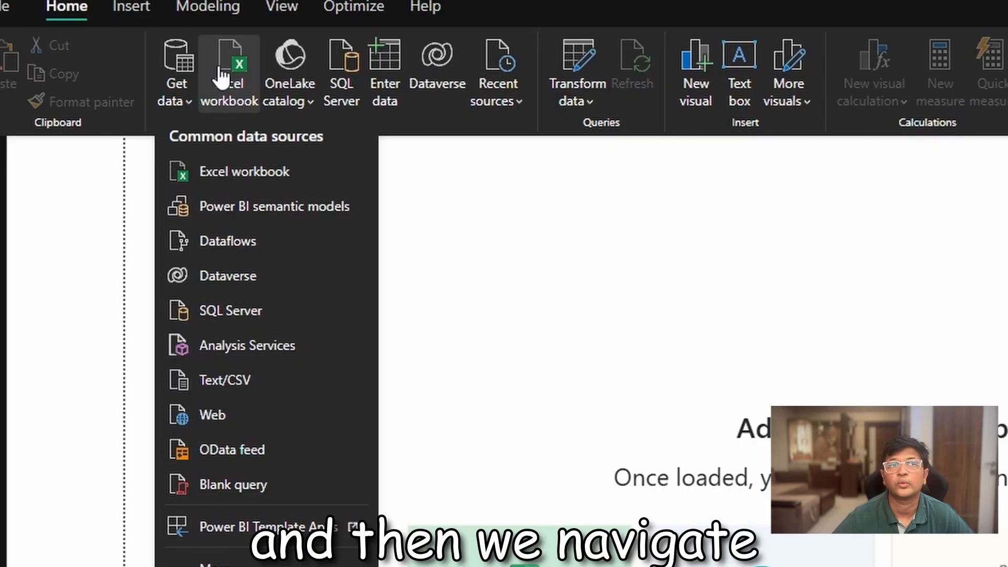
pyautogui.click(220, 74)
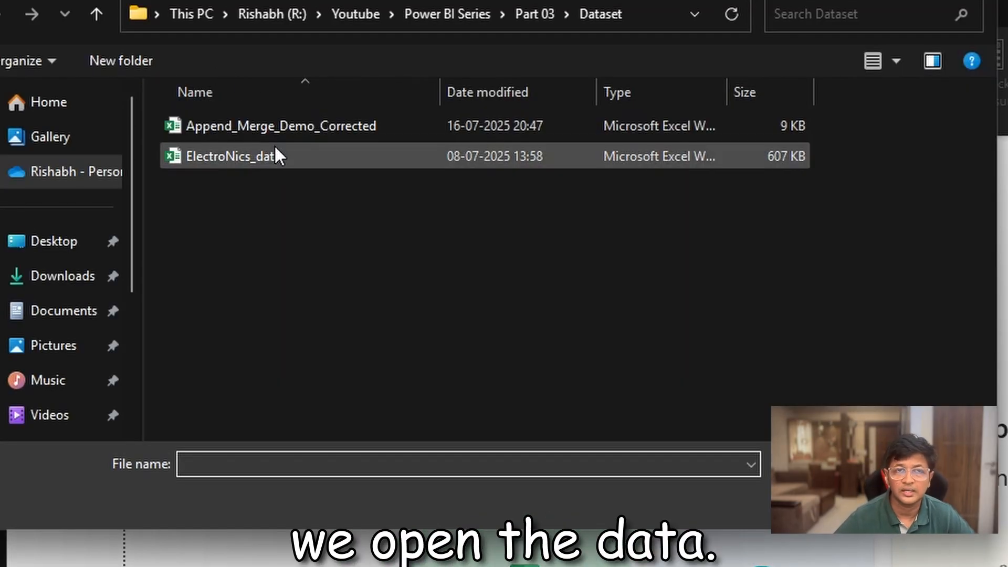
pyautogui.doubleClick(282, 126)
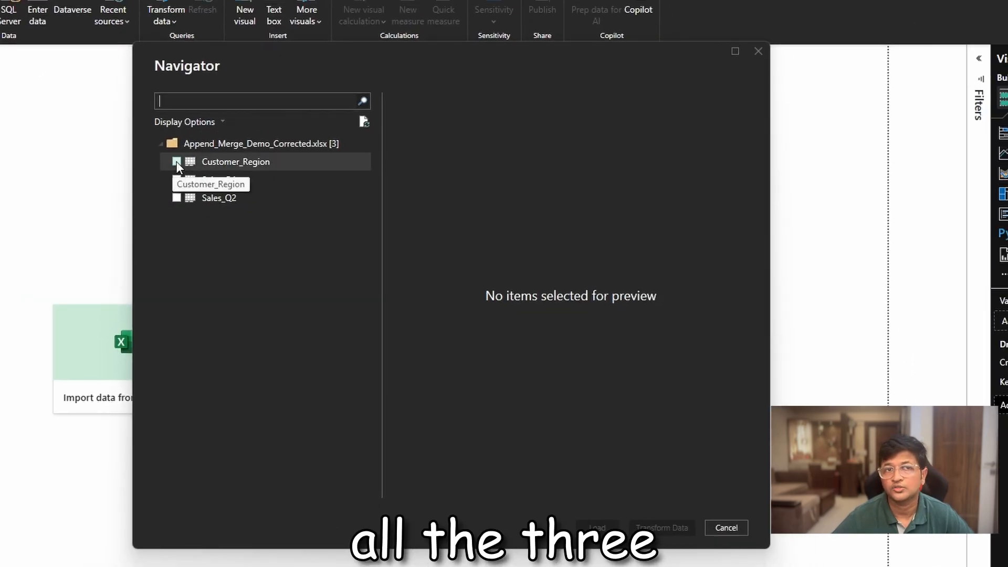
pyautogui.click(176, 162)
pyautogui.click(176, 179)
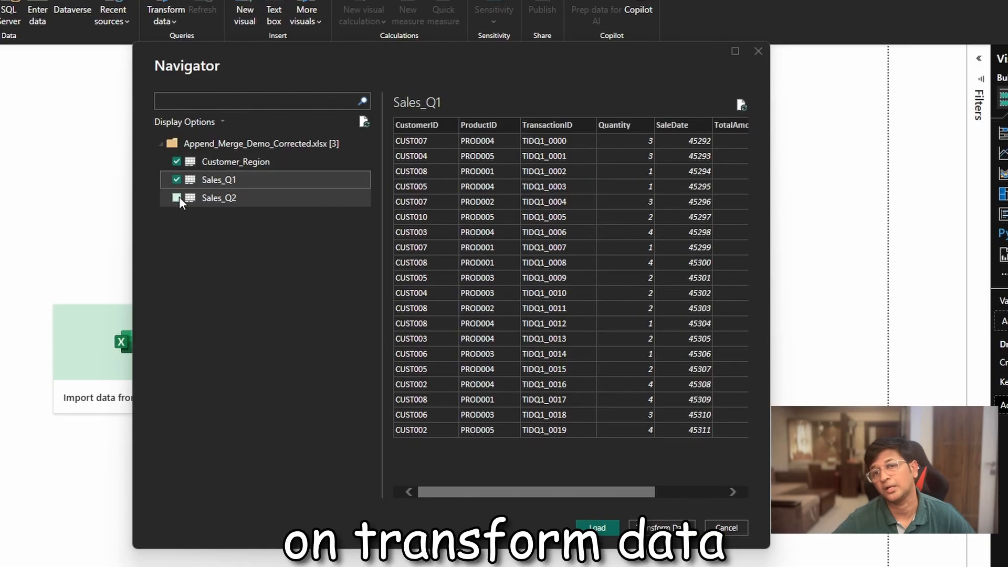
pyautogui.click(177, 198)
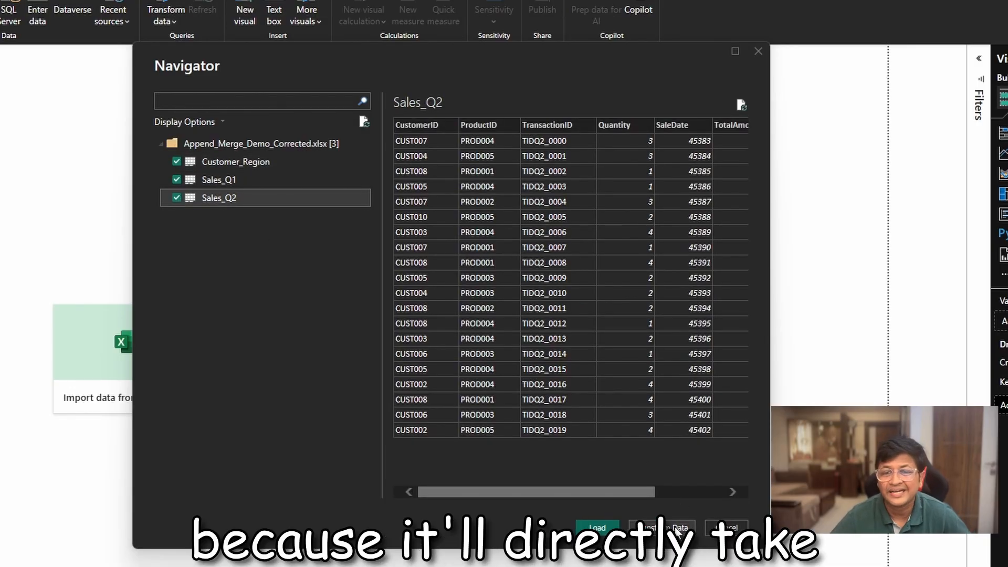
pyautogui.click(677, 529)
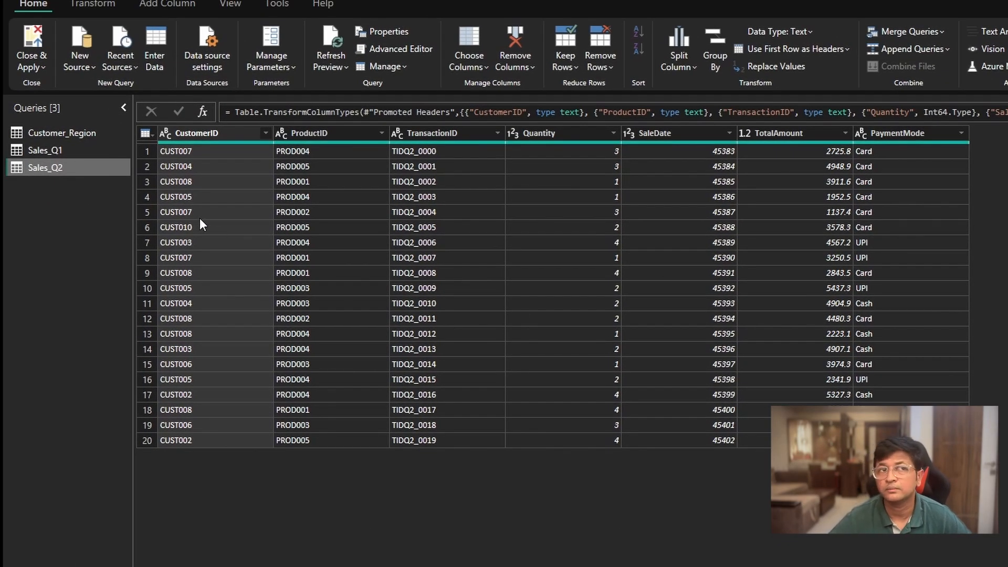
# - Append Sales_Q1 as the first table and Sales_Q2 as the second table into a new query
pyautogui.click(89, 153)
pyautogui.keyDown('ctrl'); pyautogui.click(86, 168); pyautogui.keyUp('ctrl')
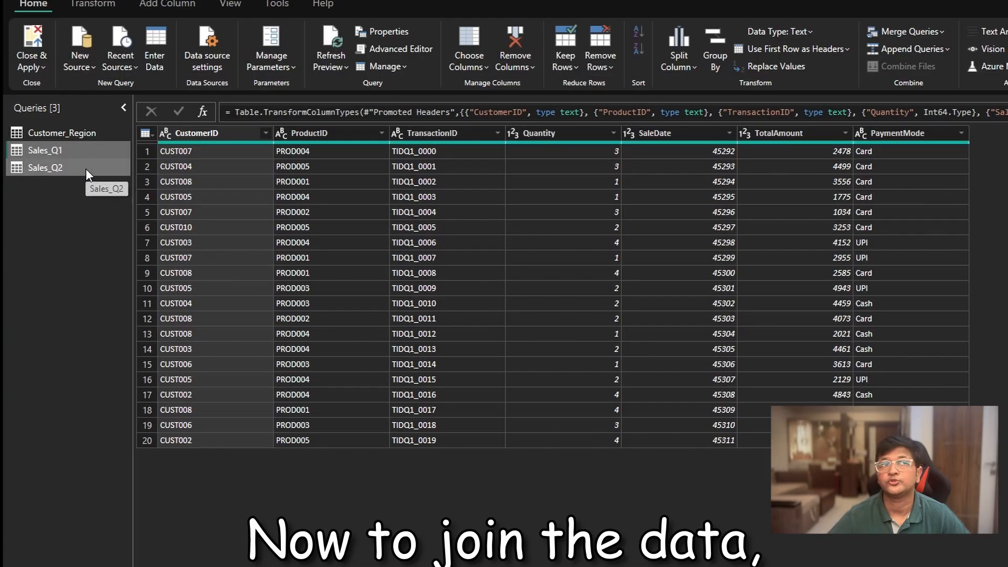
pyautogui.click(86, 169)
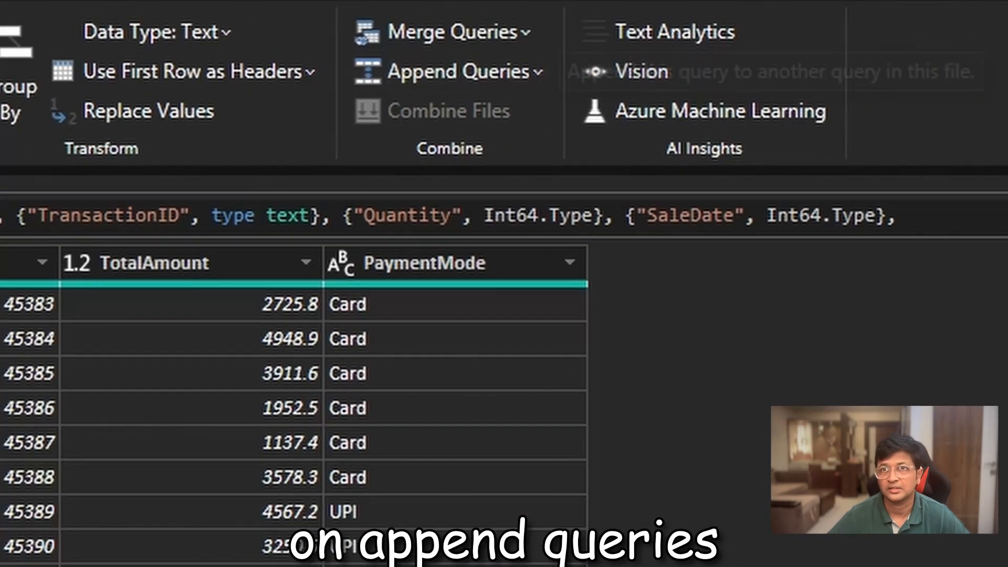
pyautogui.click(496, 84)
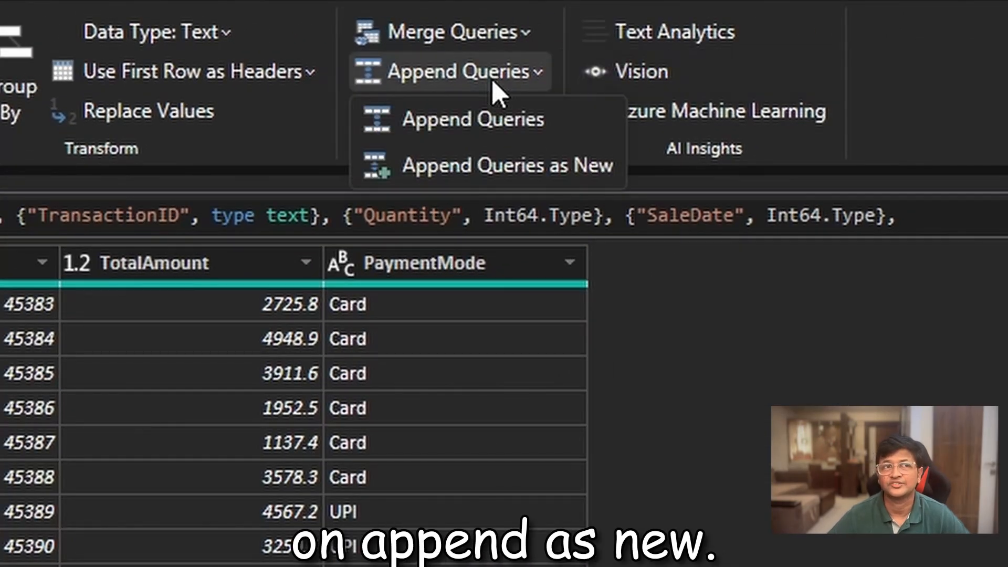
pyautogui.click(486, 169)
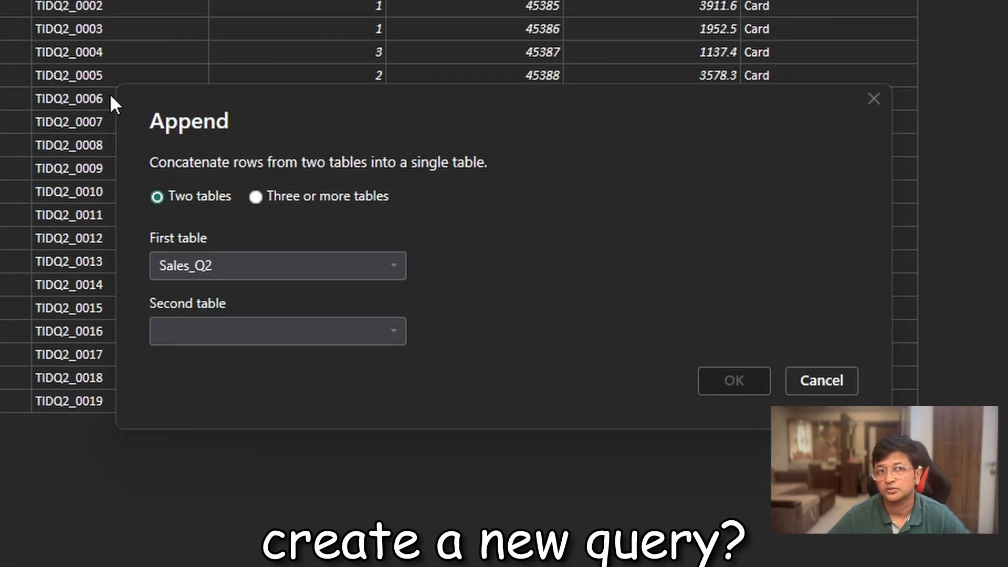
pyautogui.click(251, 265)
pyautogui.click(245, 314)
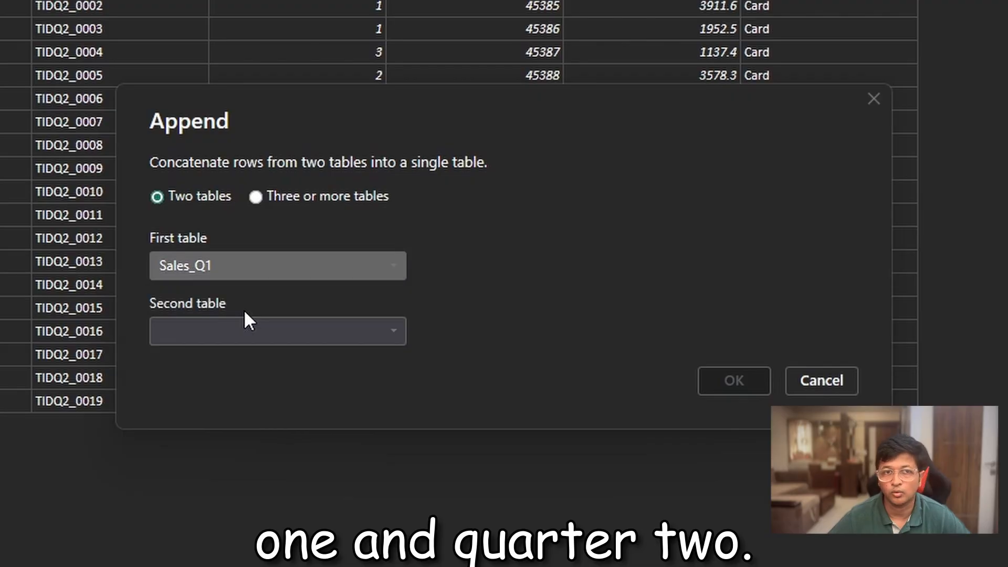
pyautogui.click(258, 330)
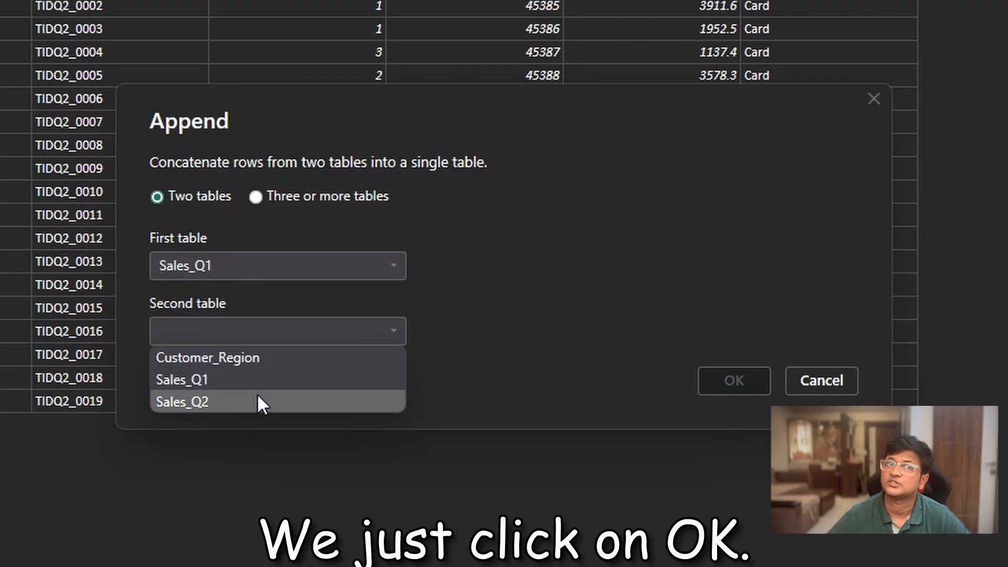
pyautogui.click(257, 397)
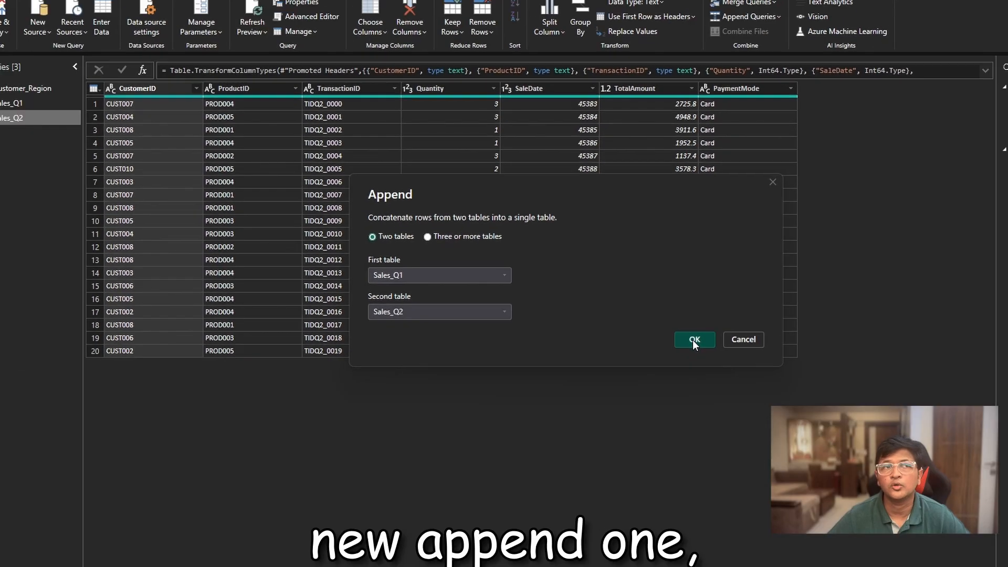
pyautogui.click(693, 339)
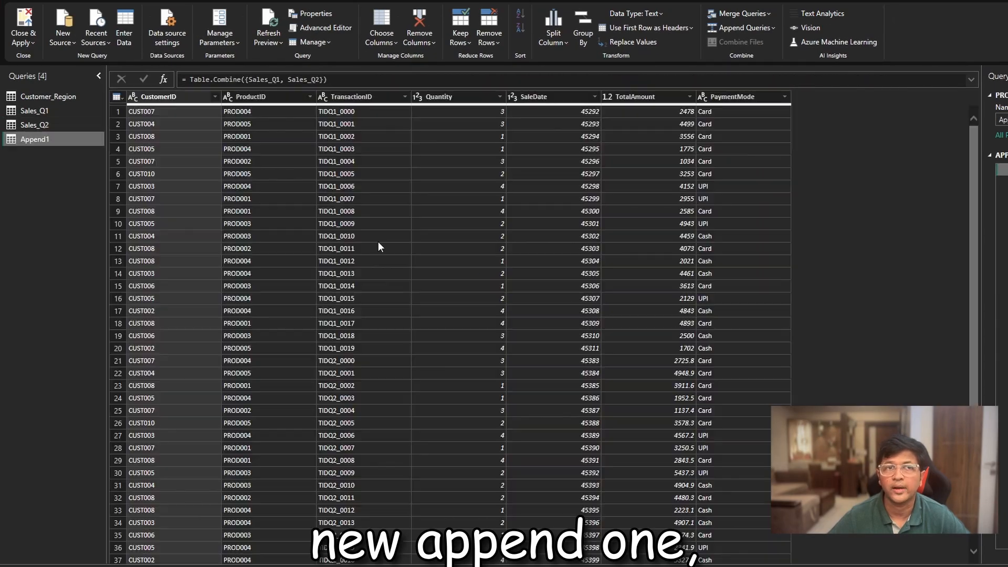
# - Review the appended rows and rename the new appended query as Combined Sales
pyautogui.scroll(-1, 373, 250)
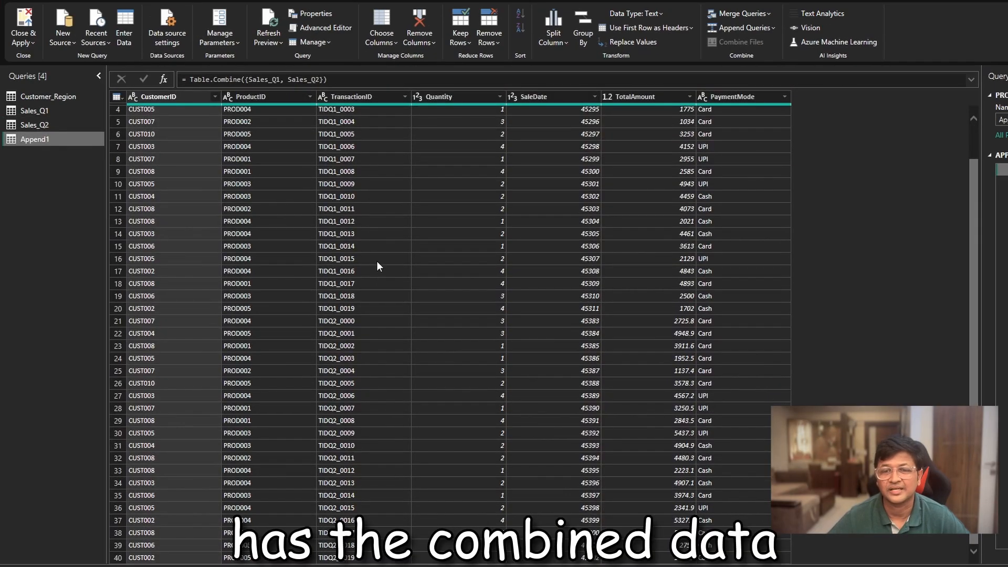
pyautogui.scroll(1, 303, 275)
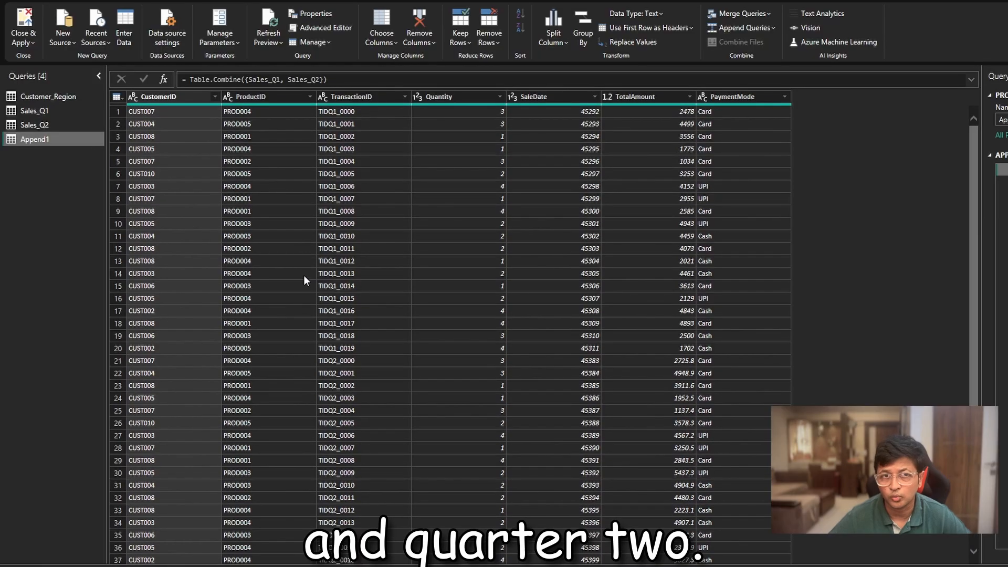
pyautogui.scroll(-1, 328, 447)
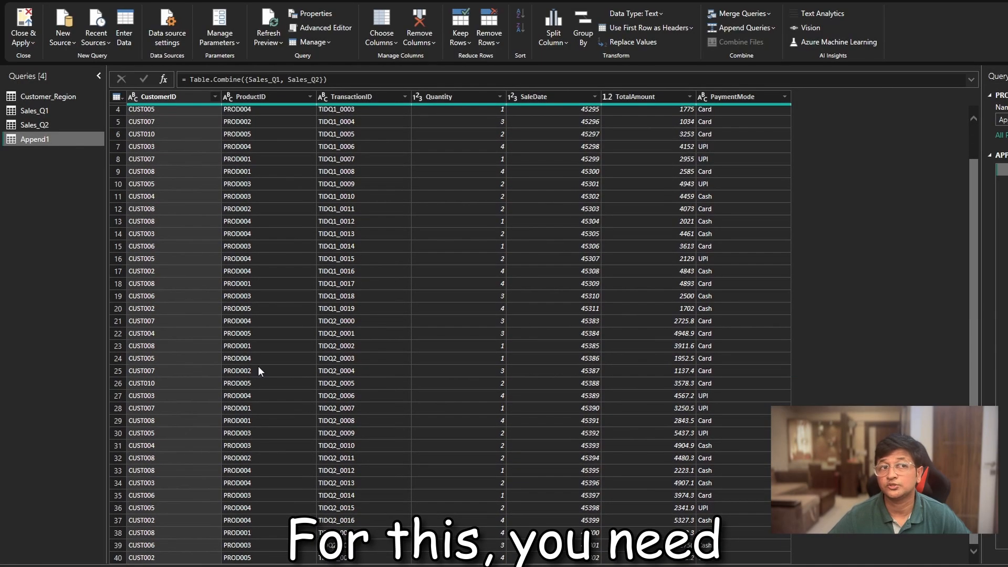
pyautogui.rightClick(34, 140)
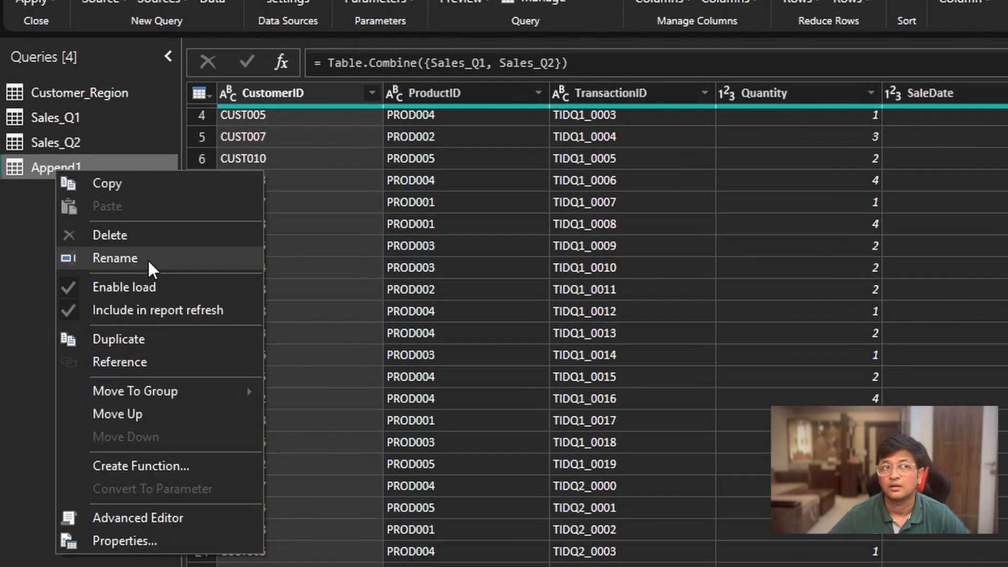
pyautogui.click(68, 190)
pyautogui.write('Co')
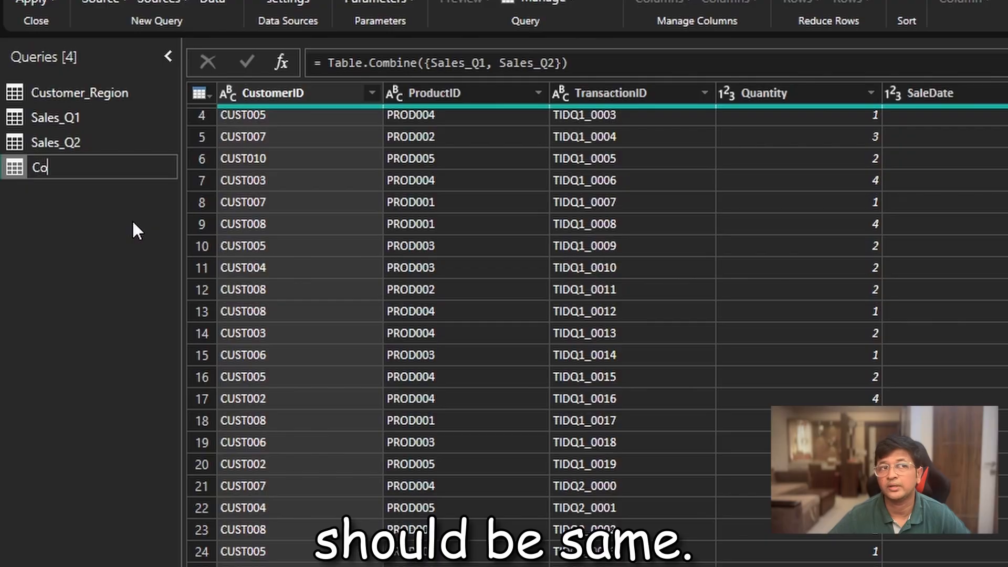
pyautogui.write('mbined Sales')
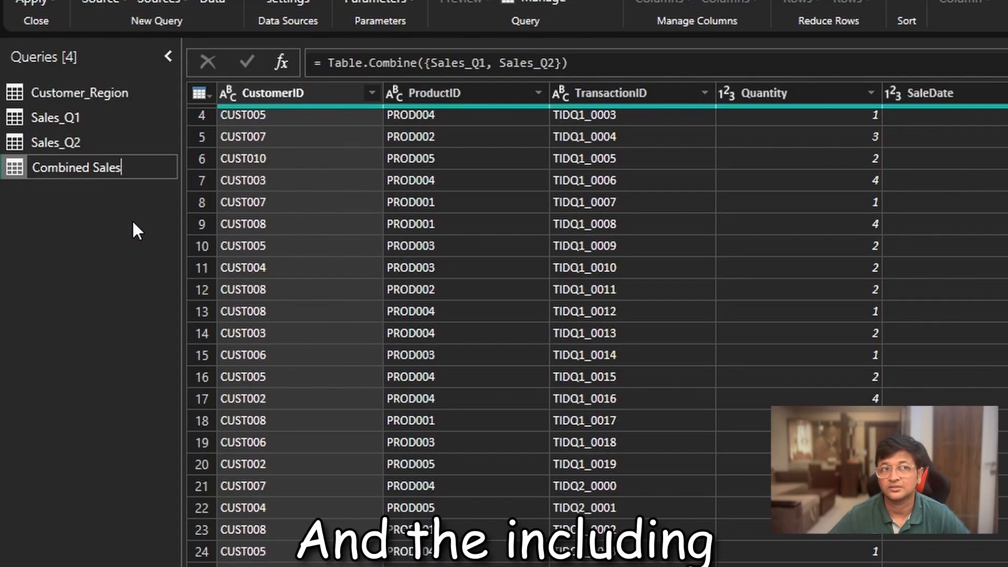
pyautogui.press('Return')
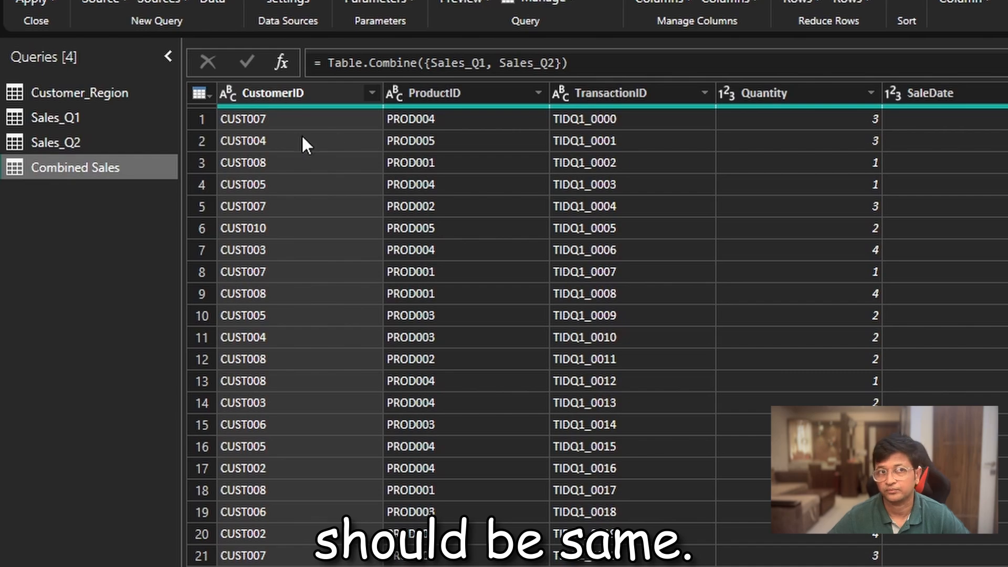
# - Disable loading into the report for the Sales_Q1 and Sales_Q2 queries
pyautogui.click(92, 116)
pyautogui.keyDown('ctrl'); pyautogui.click(87, 140); pyautogui.keyUp('ctrl')
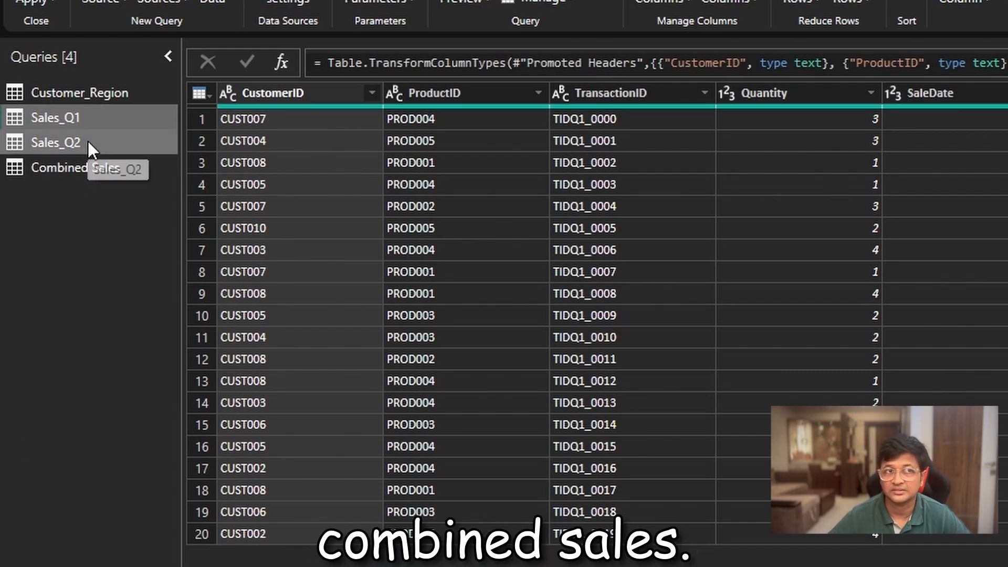
pyautogui.rightClick(65, 118)
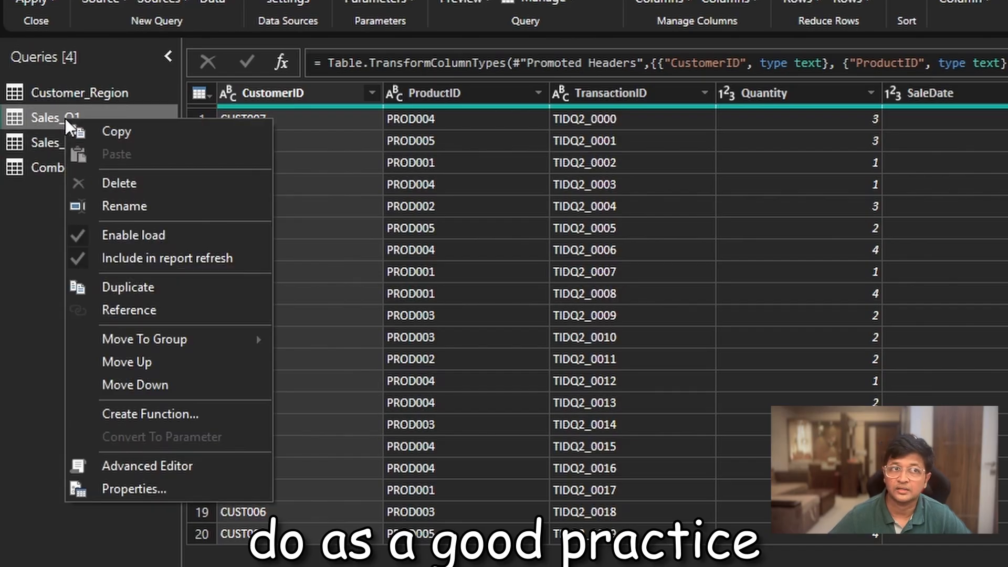
pyautogui.click(184, 236)
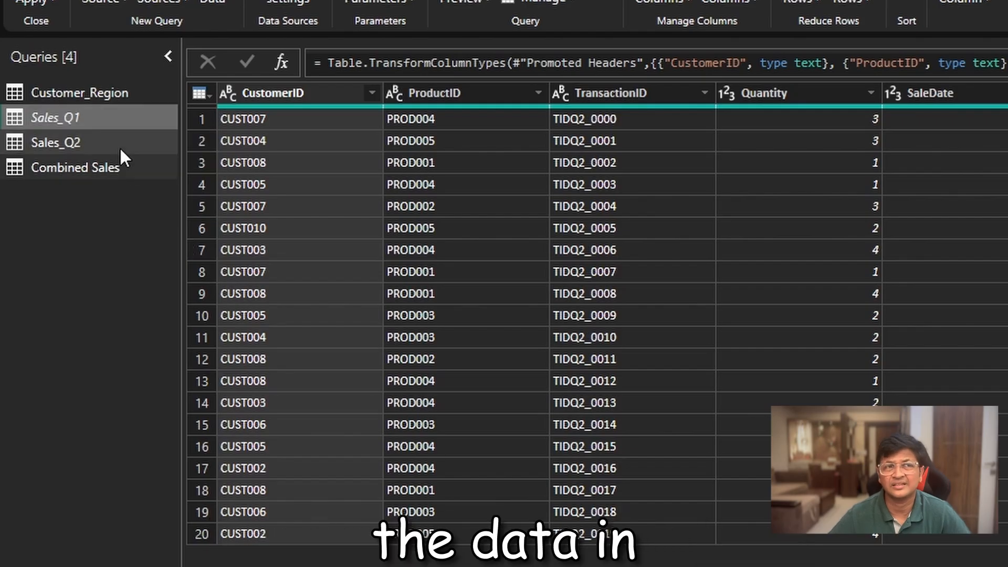
pyautogui.rightClick(62, 143)
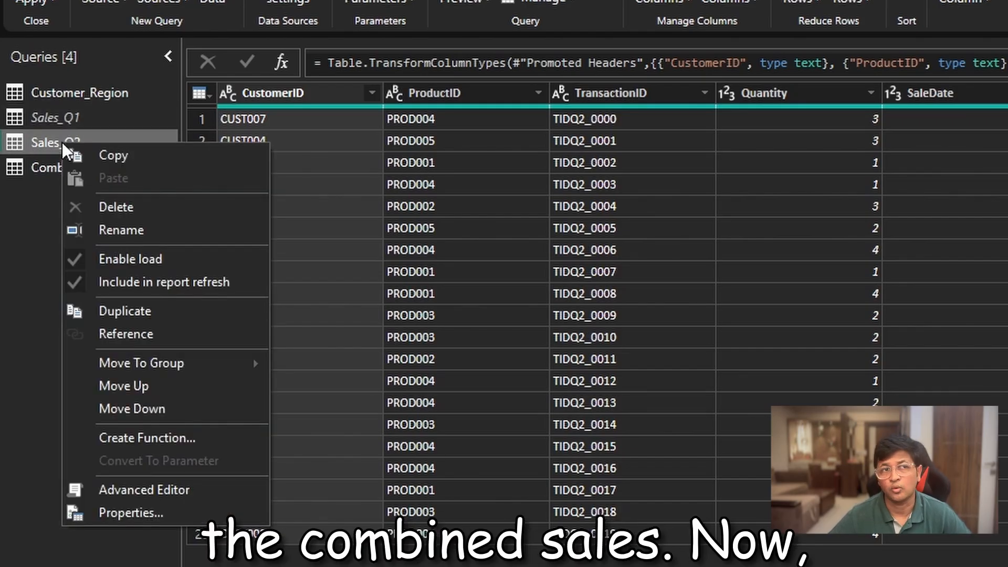
pyautogui.click(151, 260)
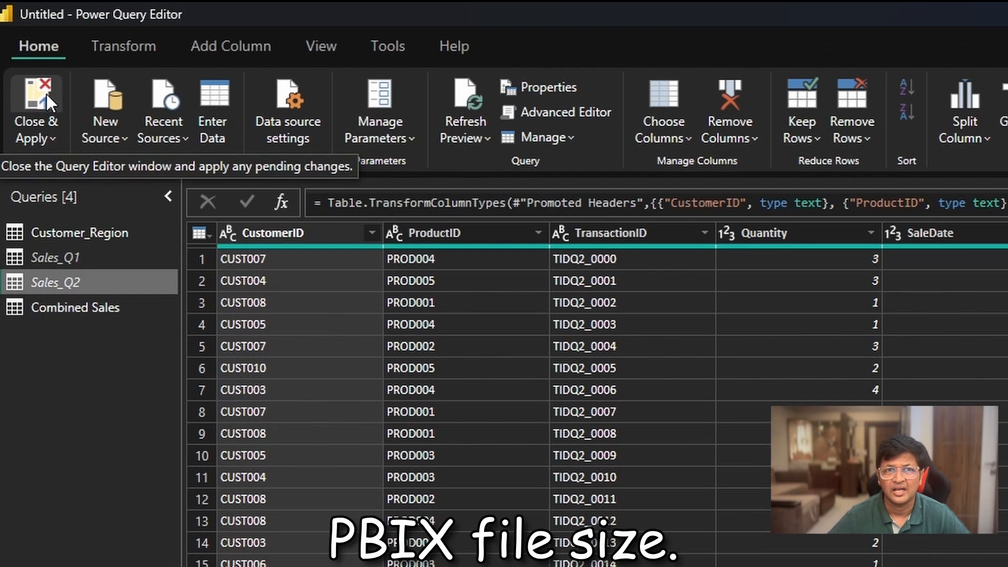
# - Apply the query changes to the report and show the loaded Combined Sales table's data
pyautogui.click(46, 94)
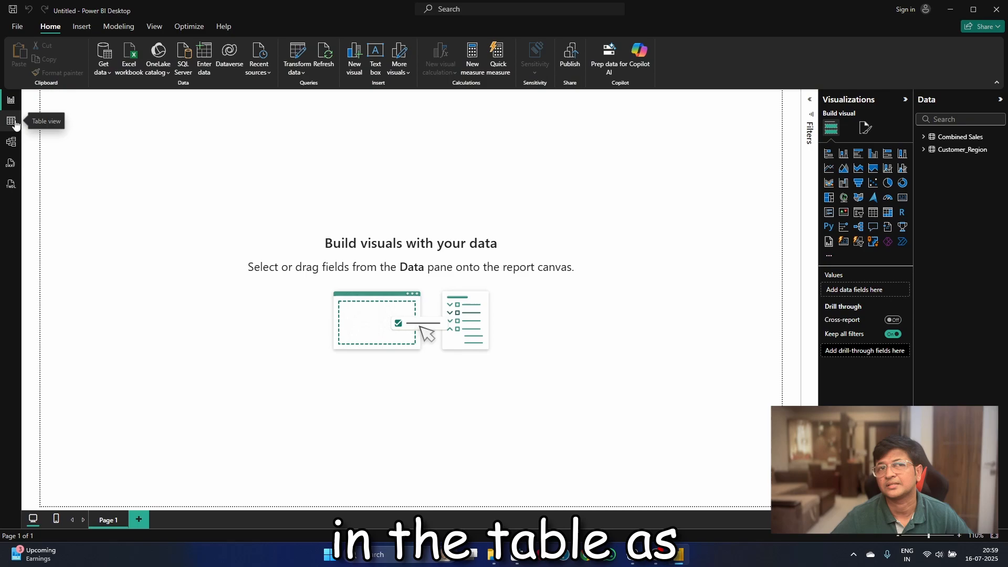
pyautogui.click(11, 121)
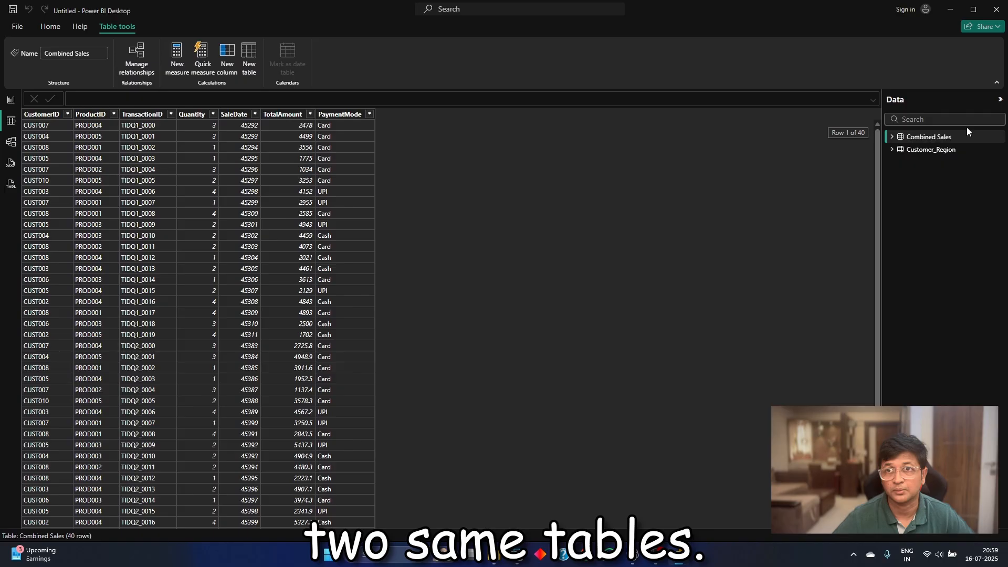
# - Review the Customer_Region table's data and open the queries for editing in Power Query Editor
pyautogui.click(953, 152)
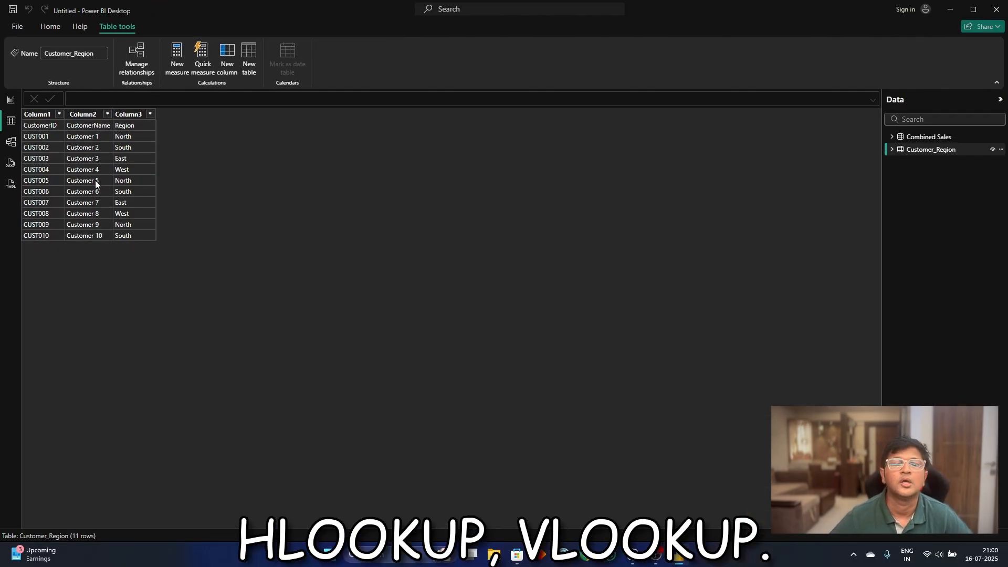
pyautogui.click(10, 100)
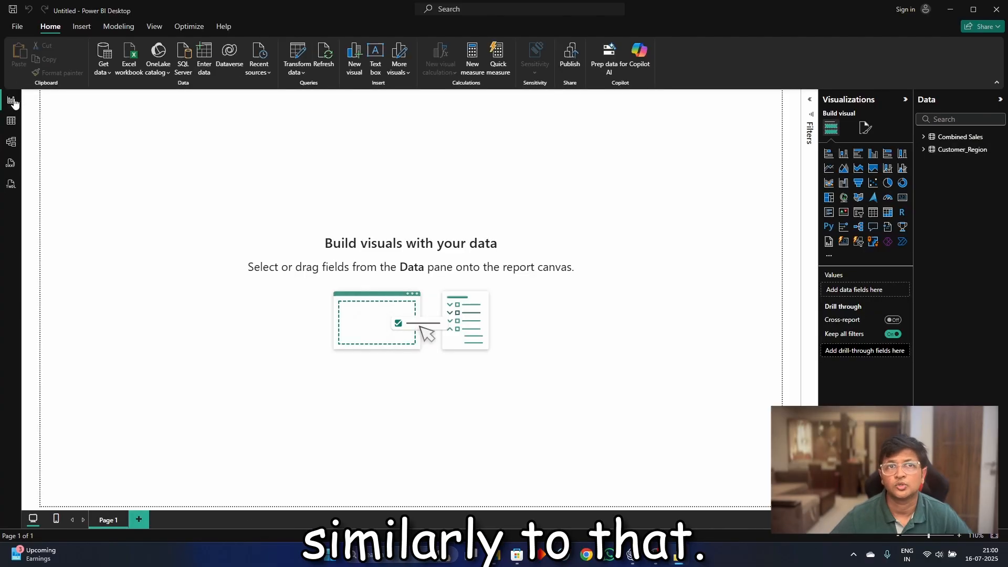
pyautogui.click(297, 53)
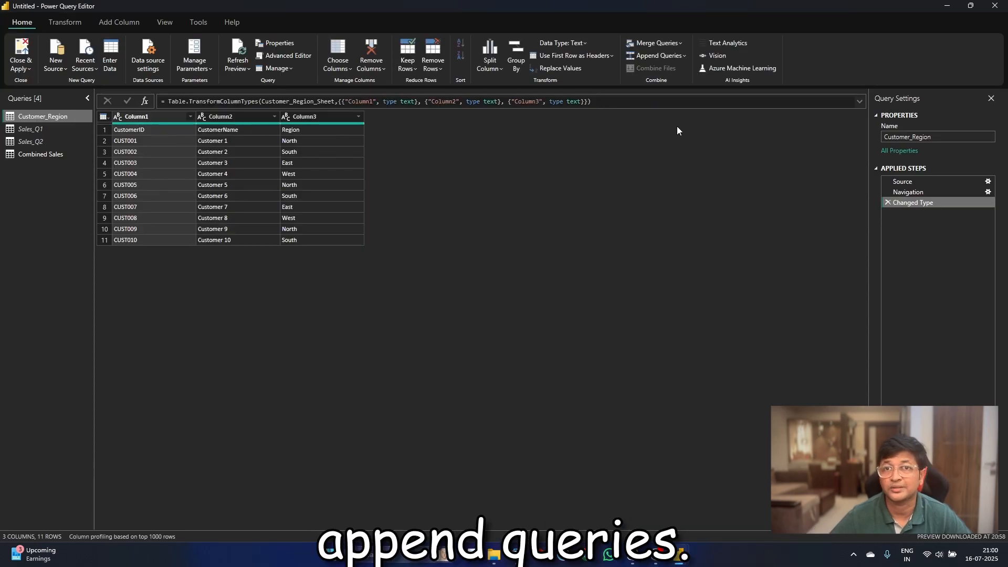
# - Check the applied steps of the Customer_Region query and promote its first row to column headers
pyautogui.click(926, 183)
pyautogui.click(927, 188)
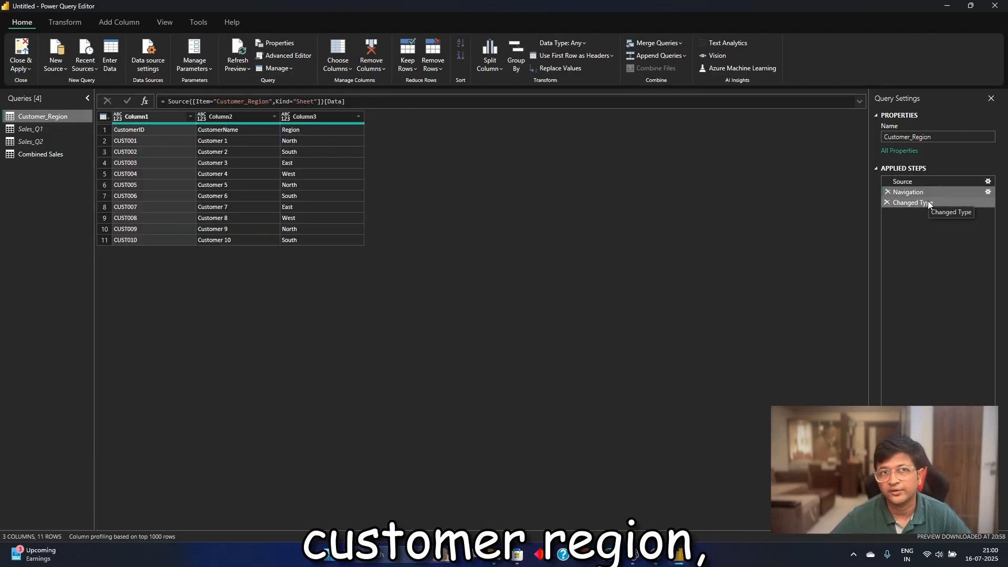
pyautogui.click(917, 204)
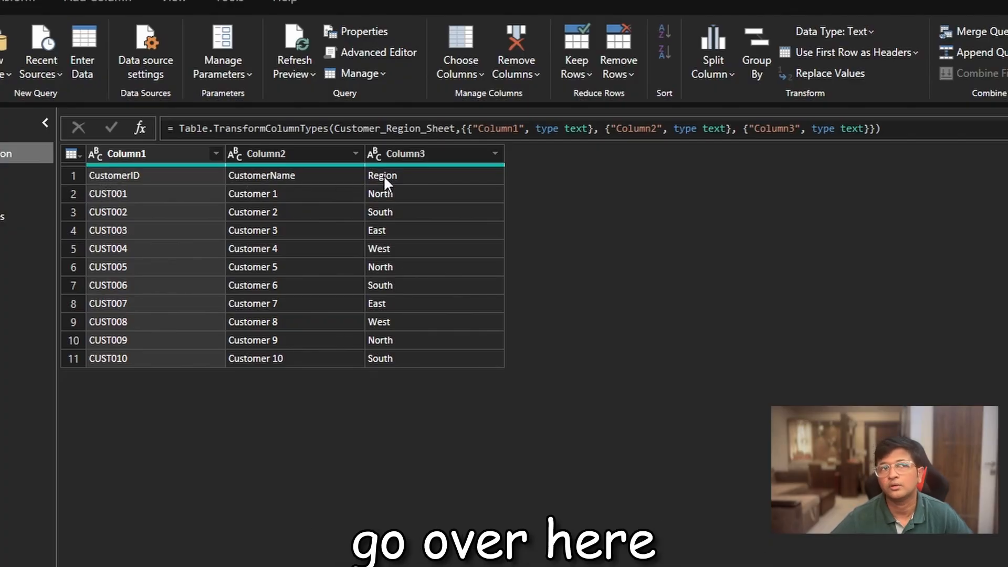
pyautogui.click(863, 51)
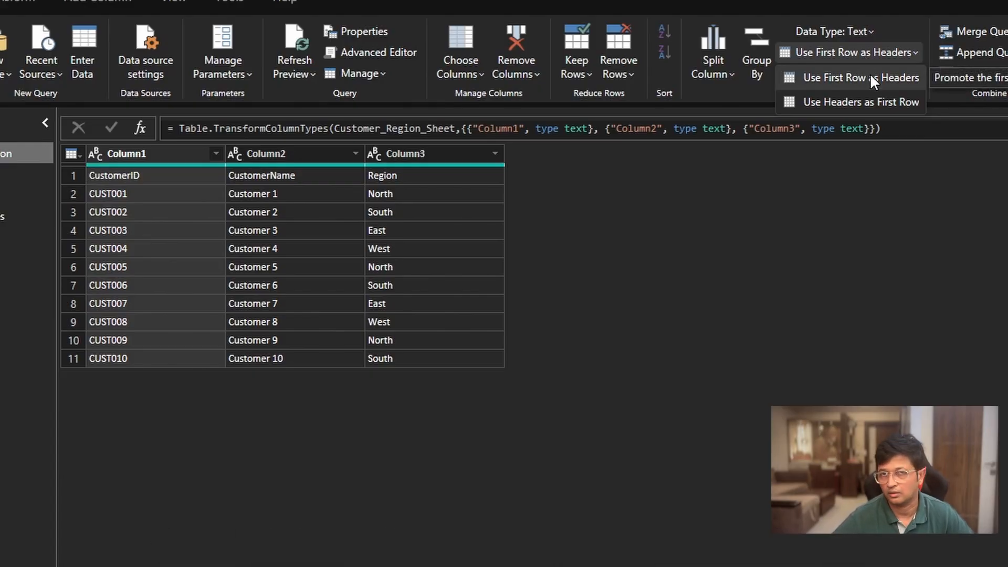
pyautogui.click(870, 77)
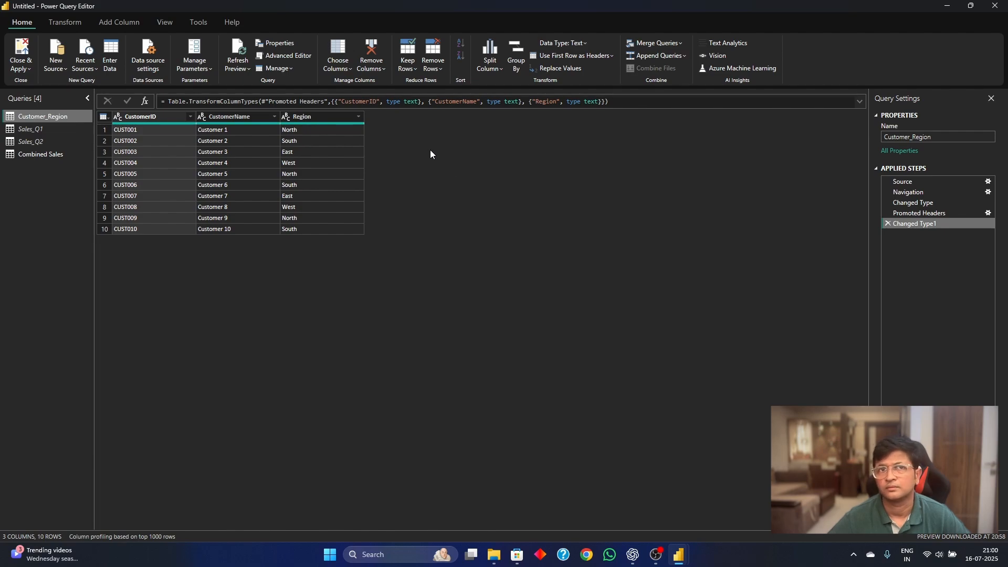
# - Merge Combined Sales with Customer_Region into a new query, matching on CustomerID with a Left Outer join
pyautogui.click(675, 44)
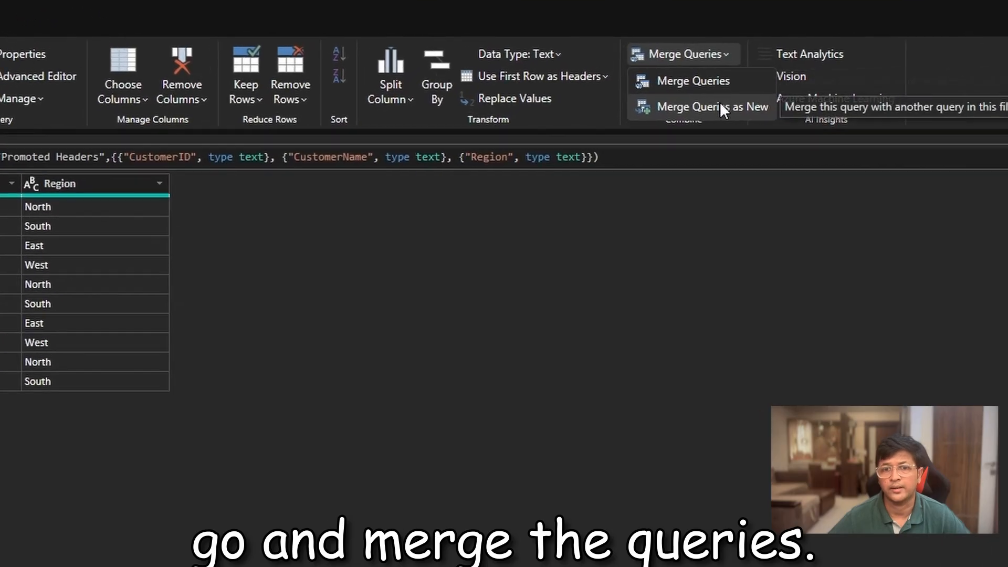
pyautogui.click(742, 123)
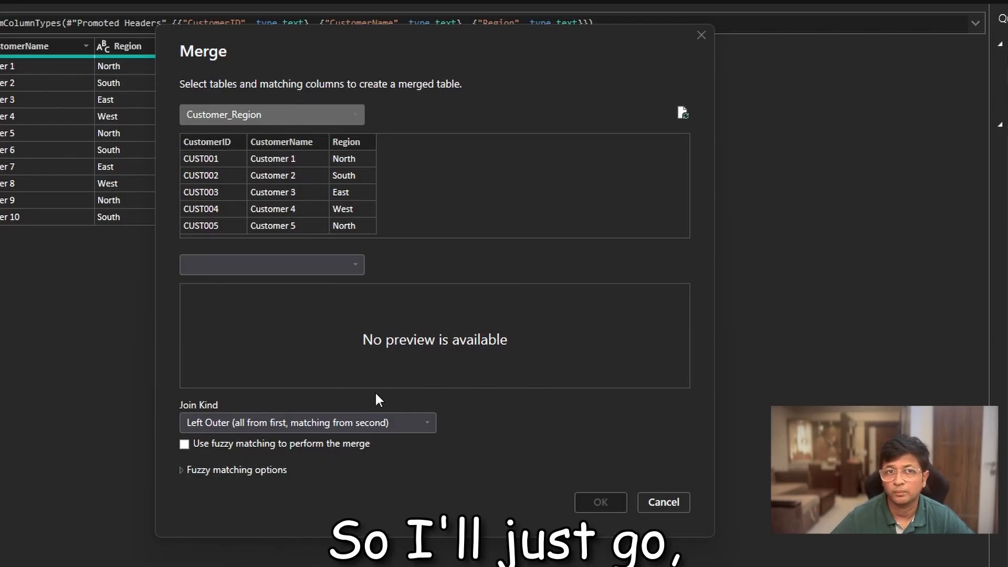
pyautogui.click(275, 120)
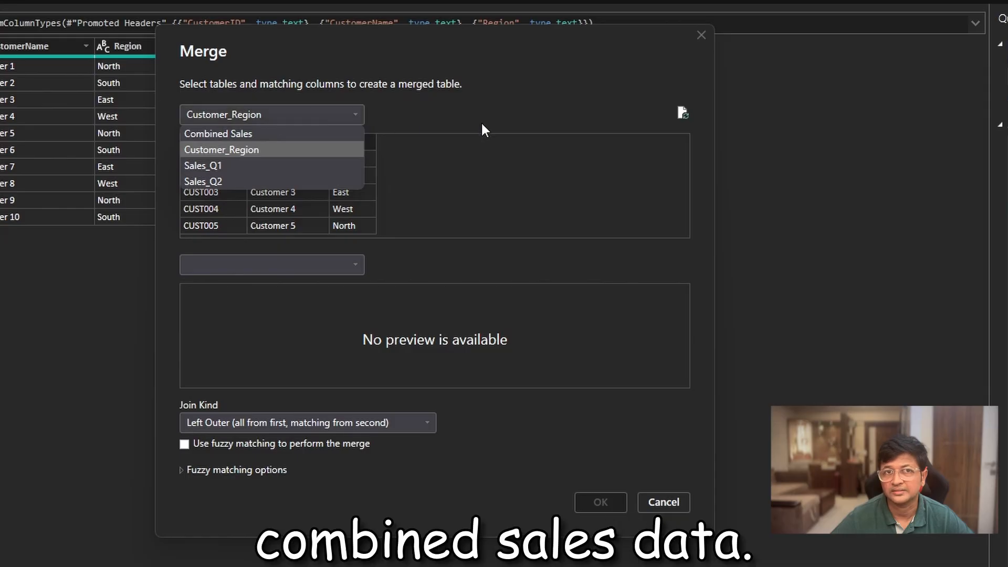
pyautogui.click(300, 135)
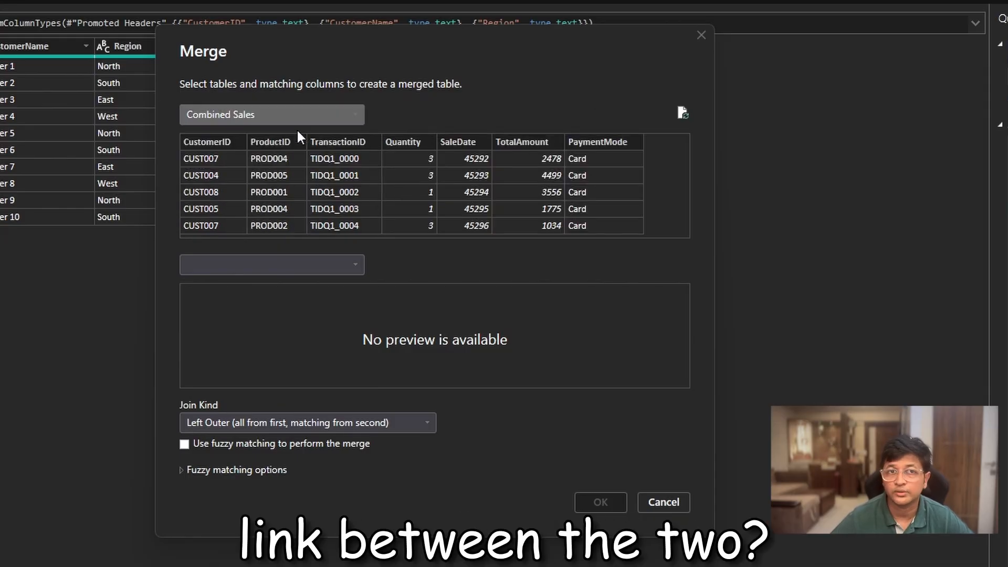
pyautogui.click(237, 145)
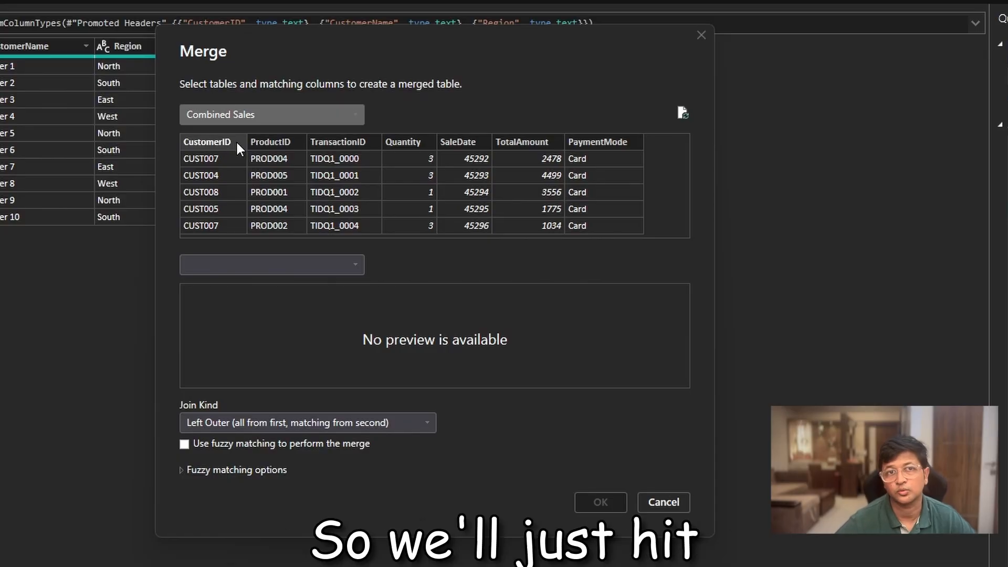
pyautogui.click(298, 272)
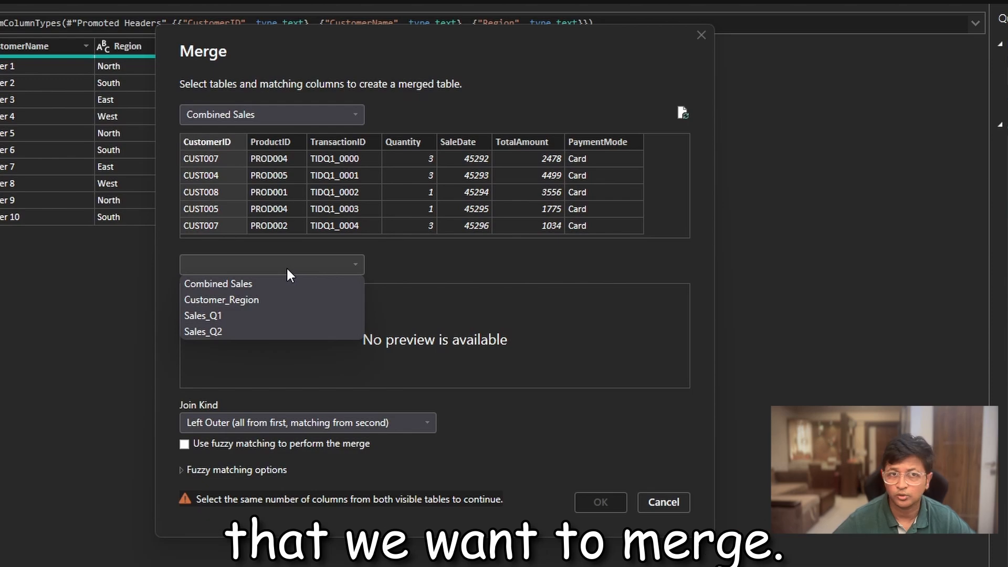
pyautogui.click(290, 303)
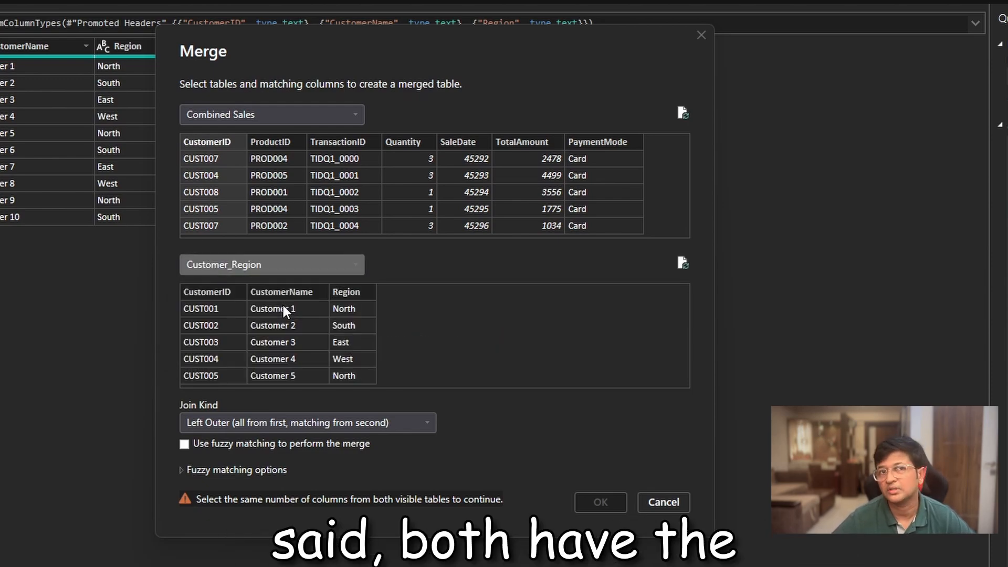
pyautogui.click(218, 294)
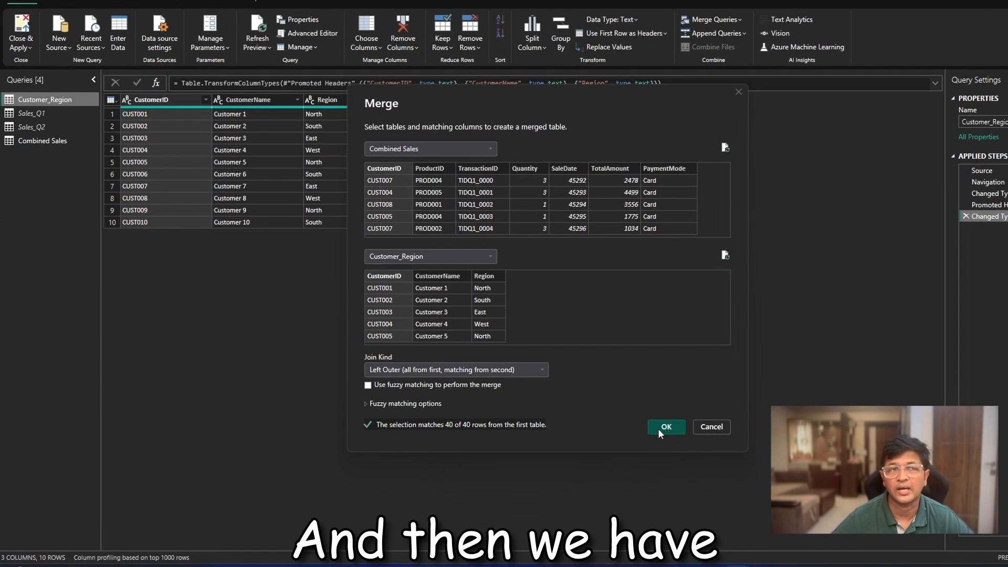
pyautogui.click(665, 427)
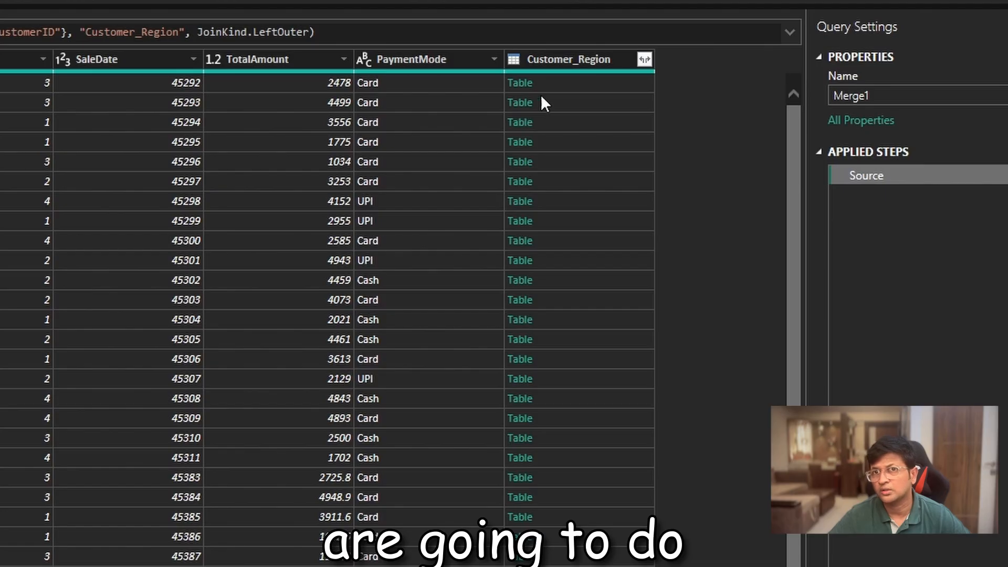
# - Expand the merged Customer_Region column to CustomerName and Region only, without the original column name as prefix
pyautogui.click(643, 58)
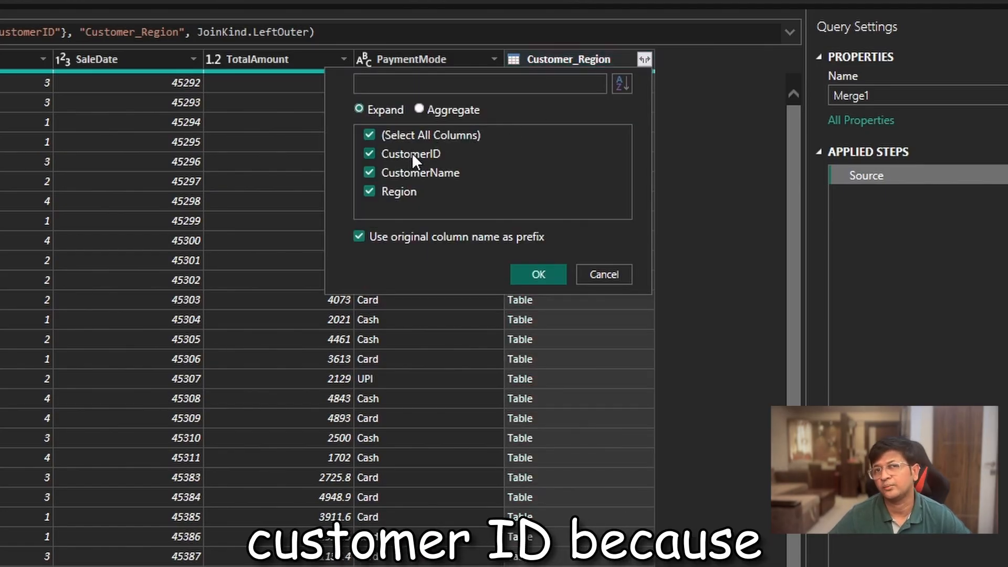
pyautogui.click(412, 154)
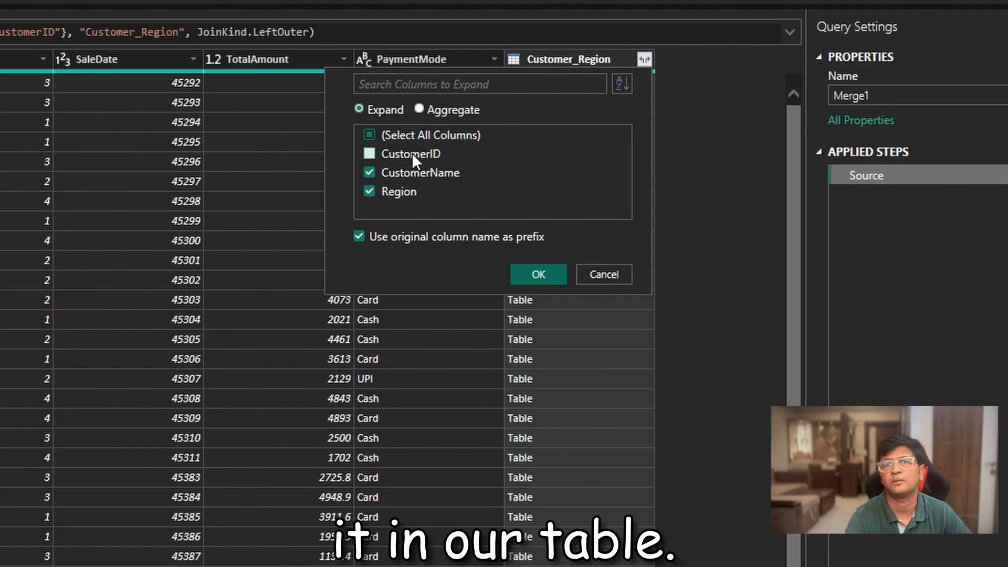
pyautogui.click(423, 239)
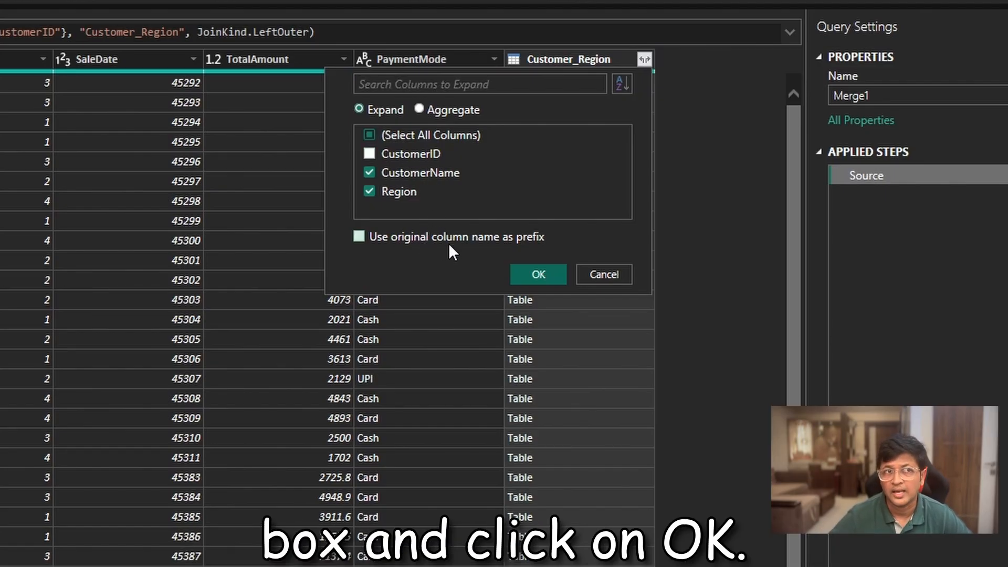
pyautogui.click(544, 273)
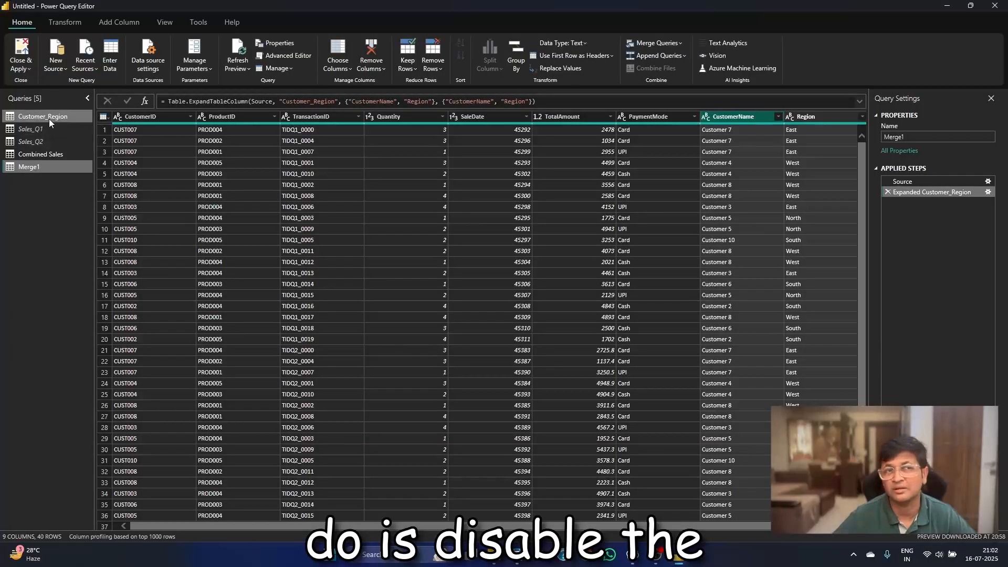
# - Disable loading into the report for the Customer_Region and Combined Sales queries, accepting the possible data loss
pyautogui.rightClick(49, 118)
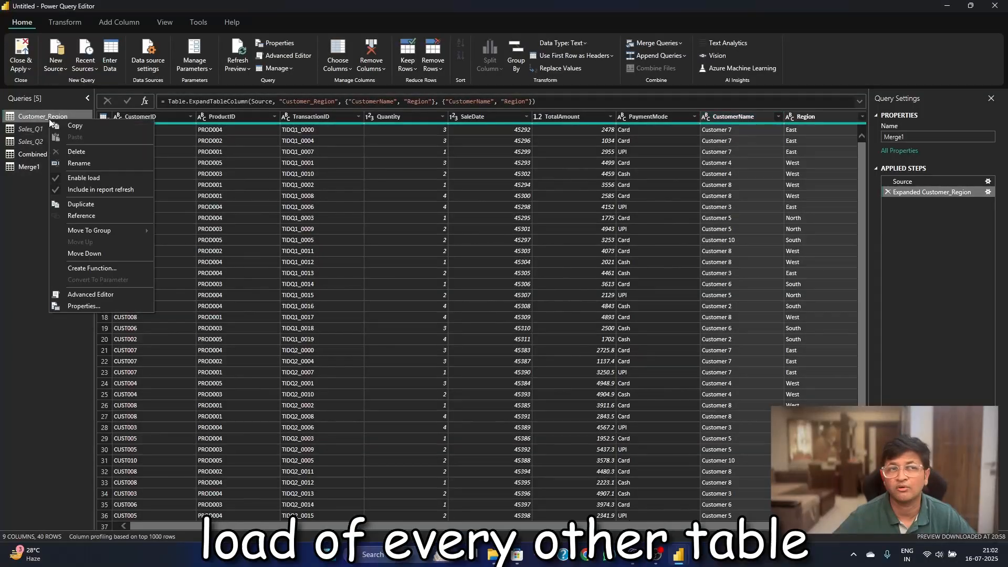
pyautogui.click(90, 176)
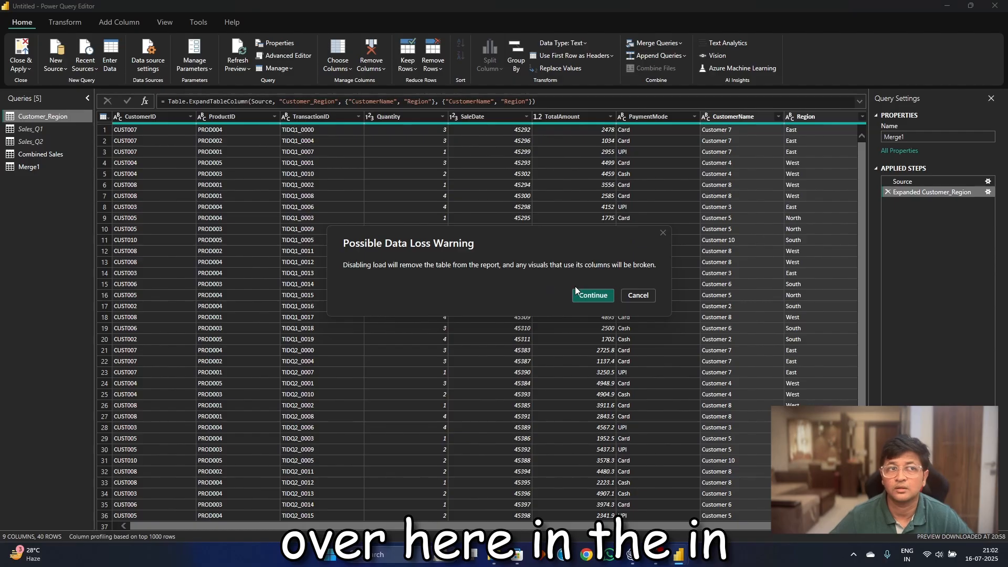
pyautogui.click(585, 297)
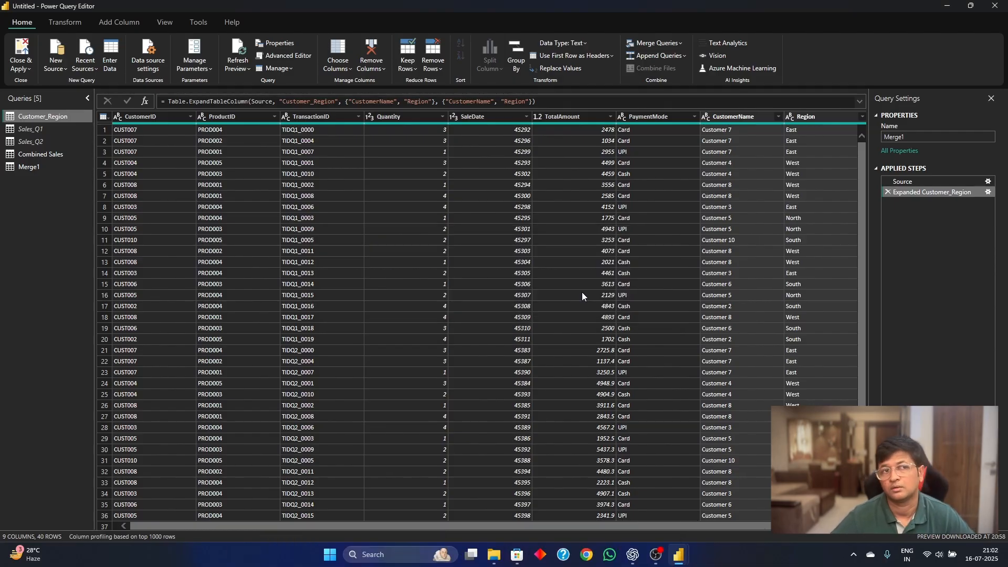
pyautogui.rightClick(37, 159)
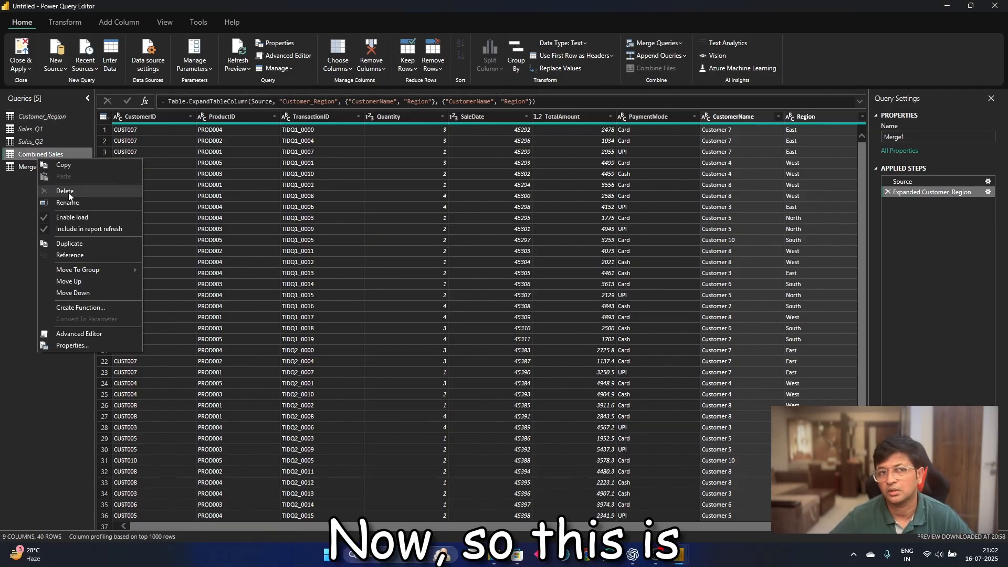
pyautogui.press('Escape')
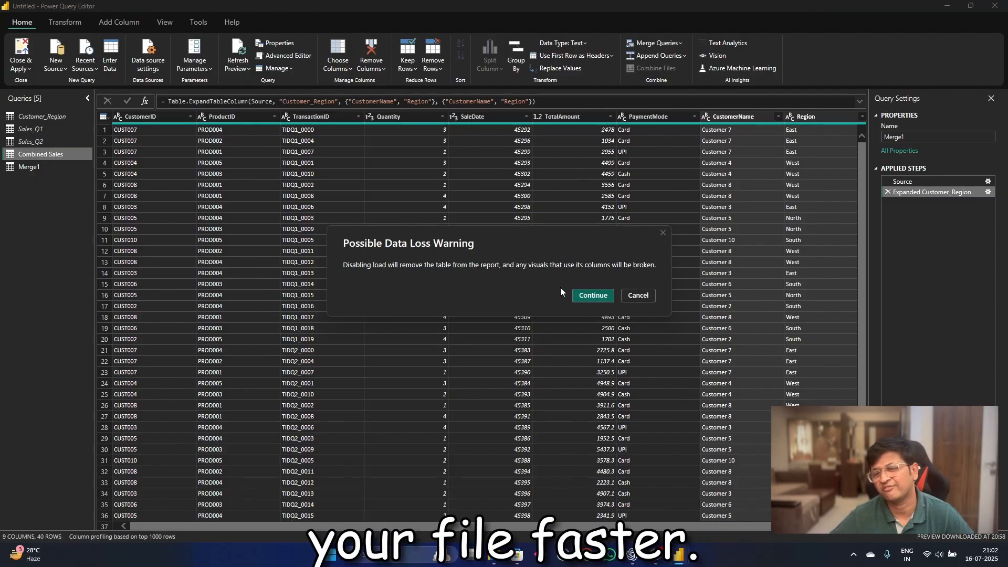
pyautogui.click(590, 295)
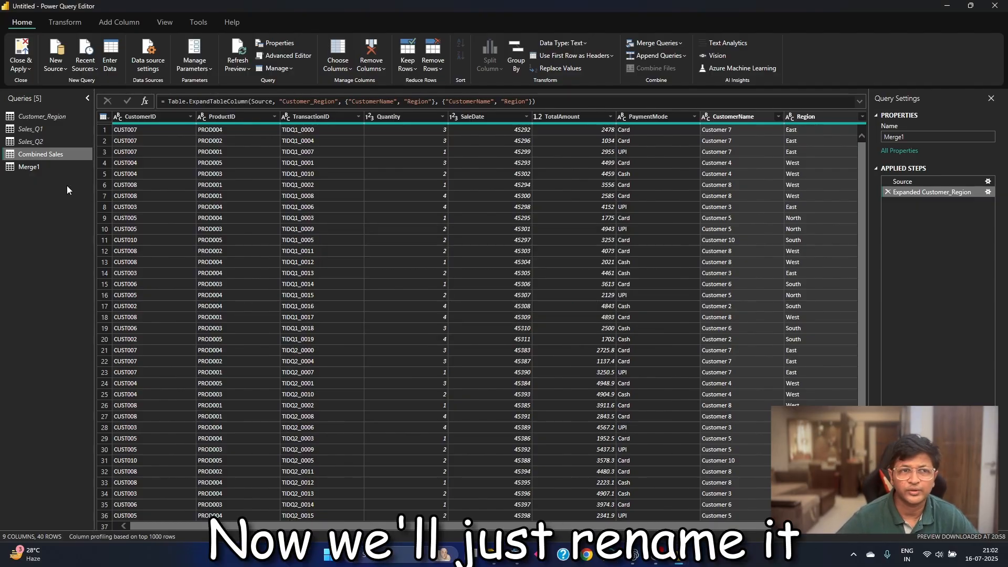
# - Rename the merged query Merge1 as Final Table
pyautogui.rightClick(23, 167)
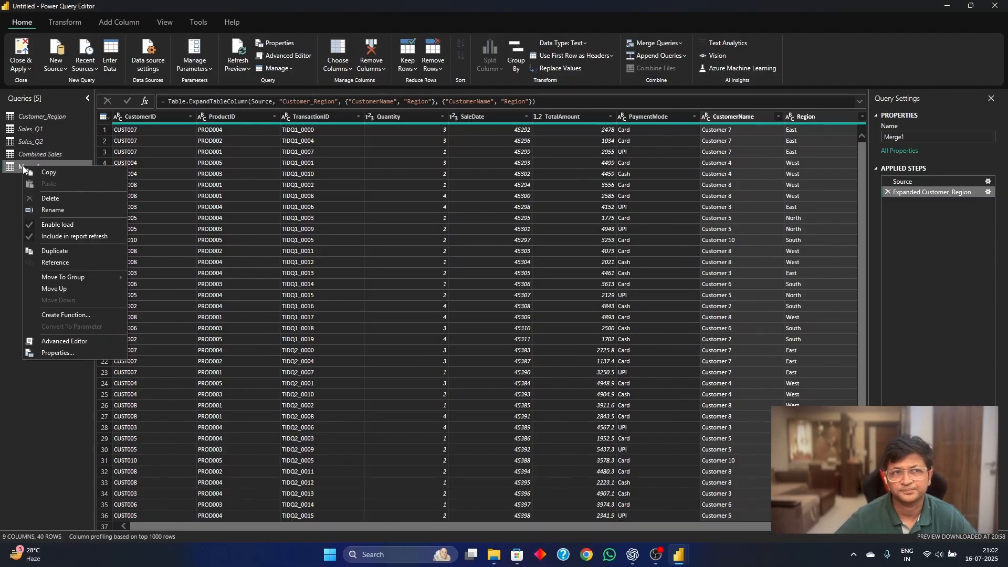
pyautogui.click(71, 210)
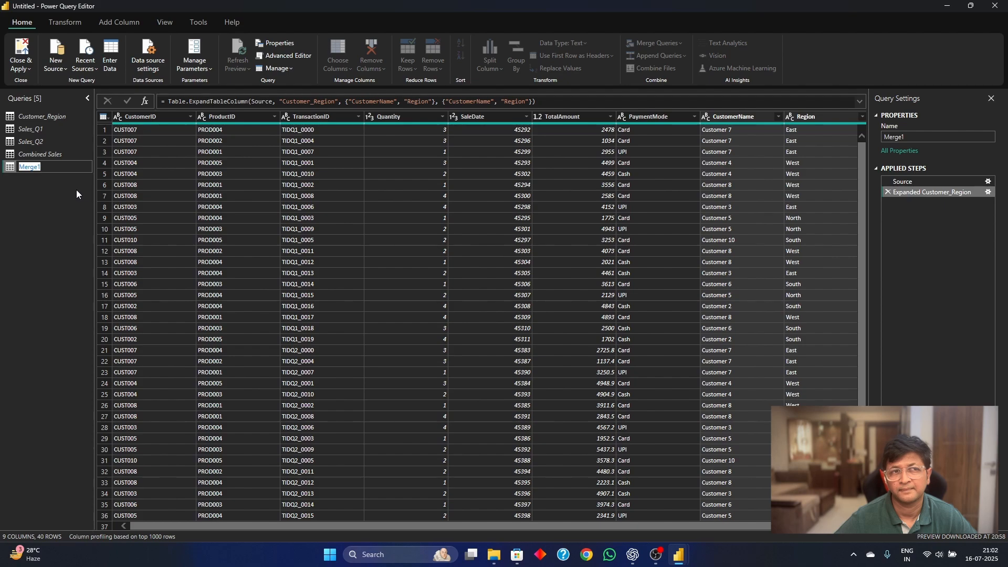
pyautogui.write('Fina')
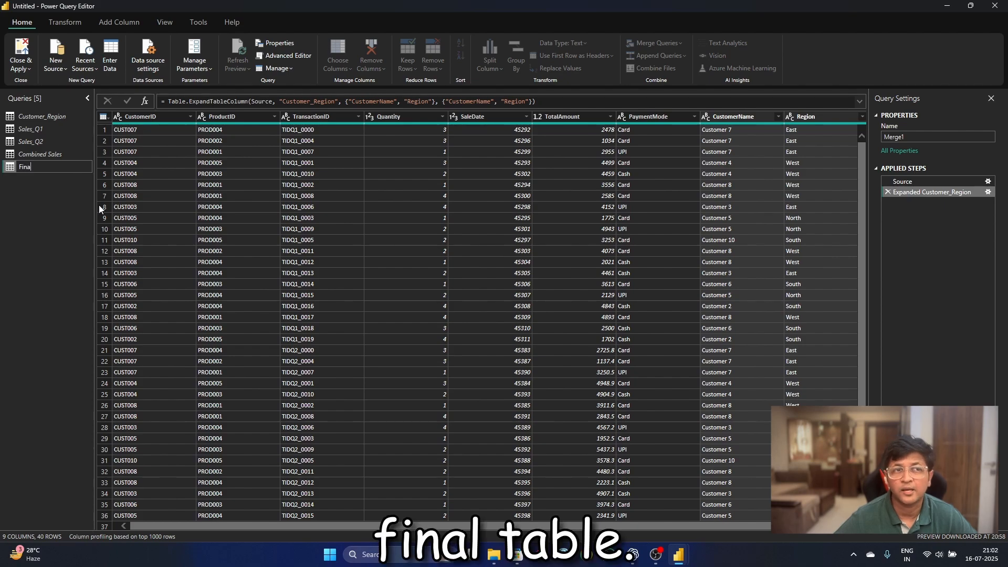
pyautogui.write('l Table')
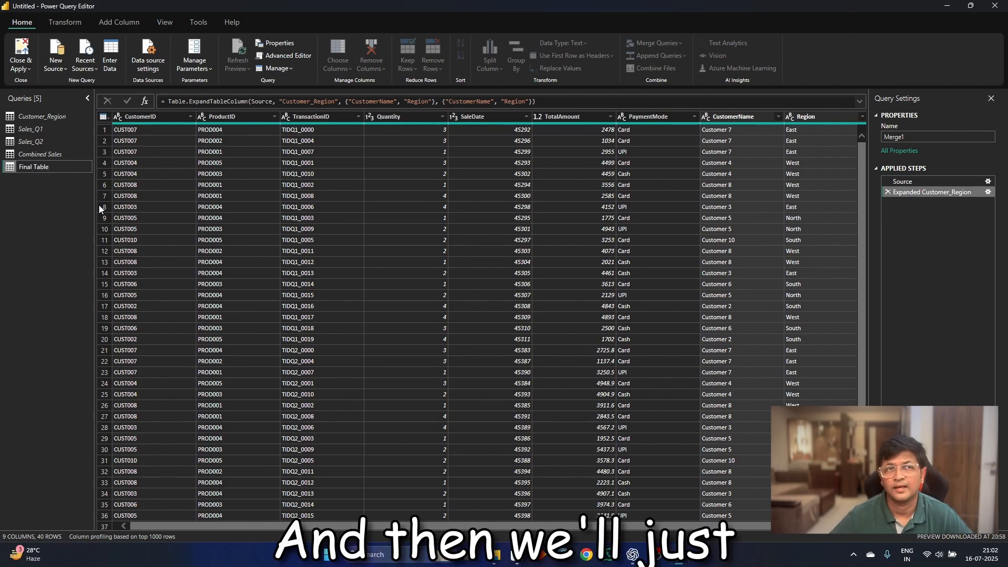
pyautogui.press('Return')
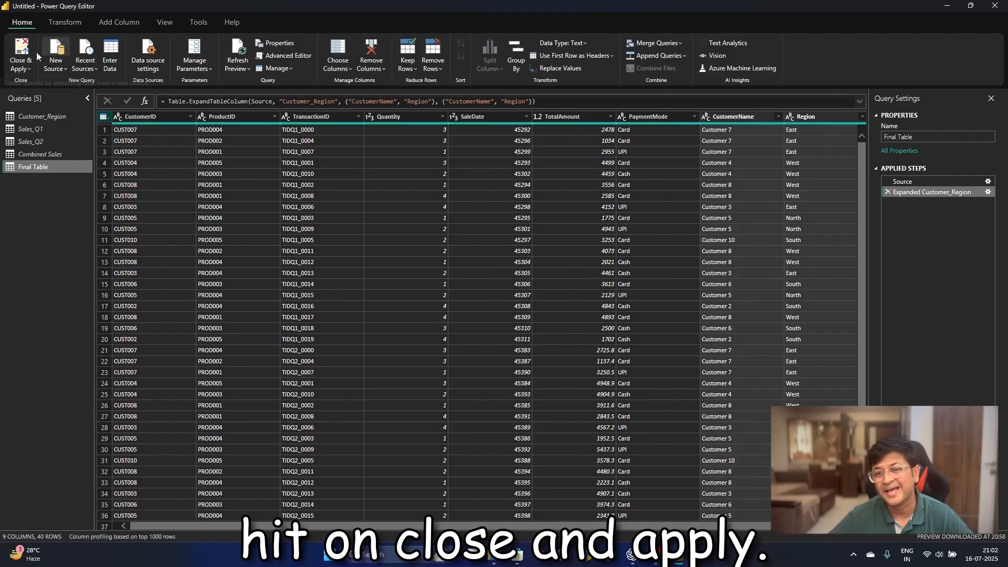
# - Apply the query changes, review the loaded Final Table data, and return to the report canvas
pyautogui.click(21, 55)
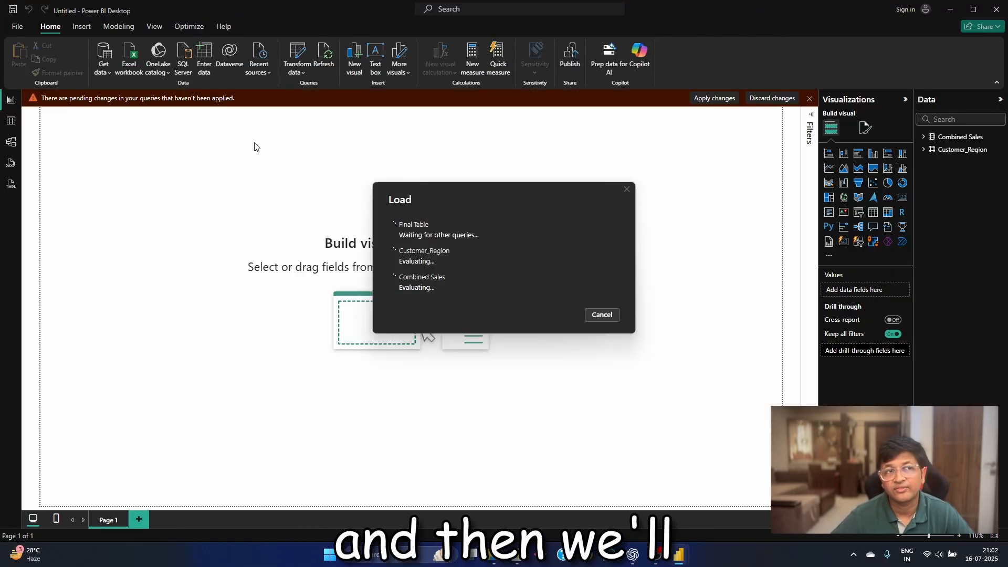
pyautogui.click(10, 121)
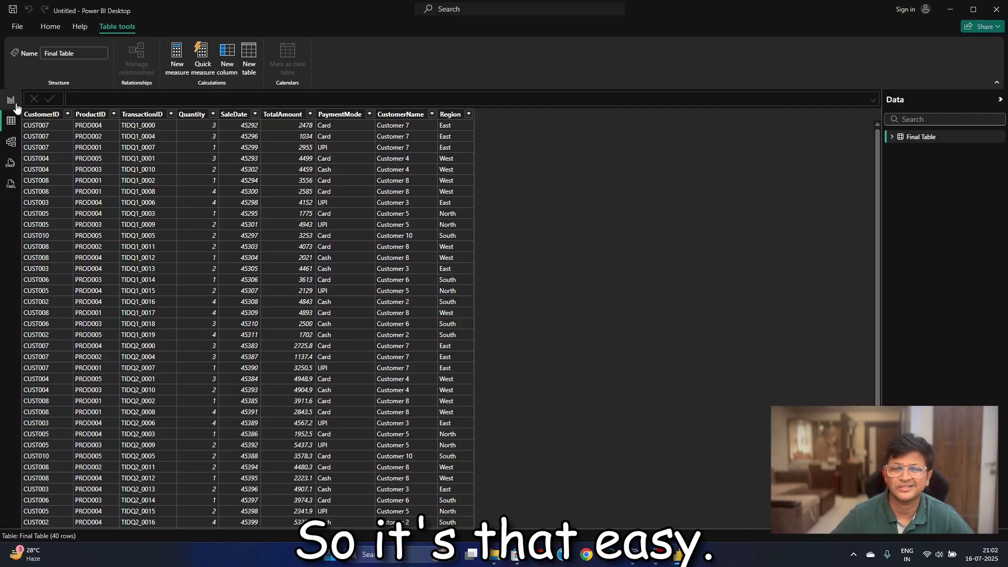
pyautogui.click(10, 100)
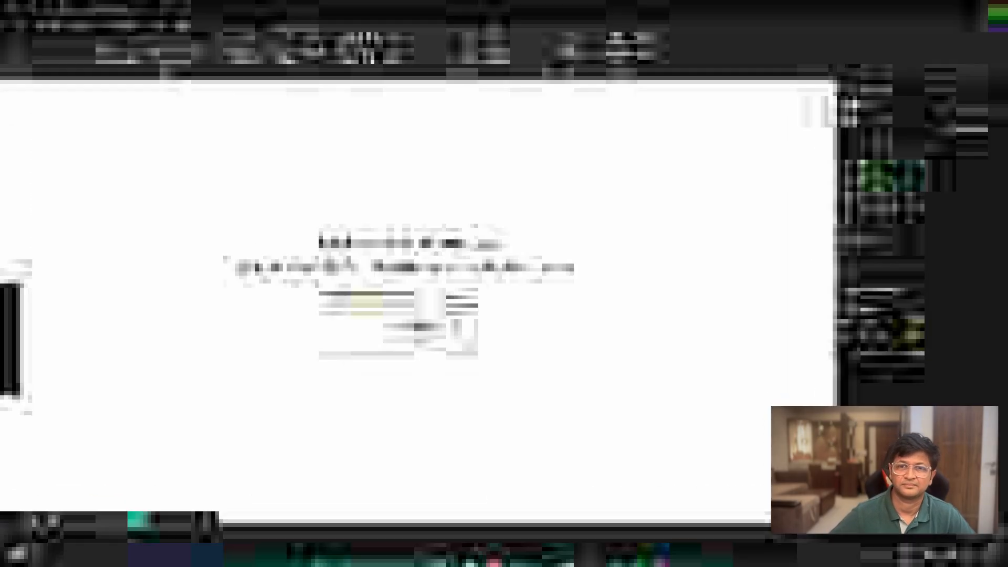